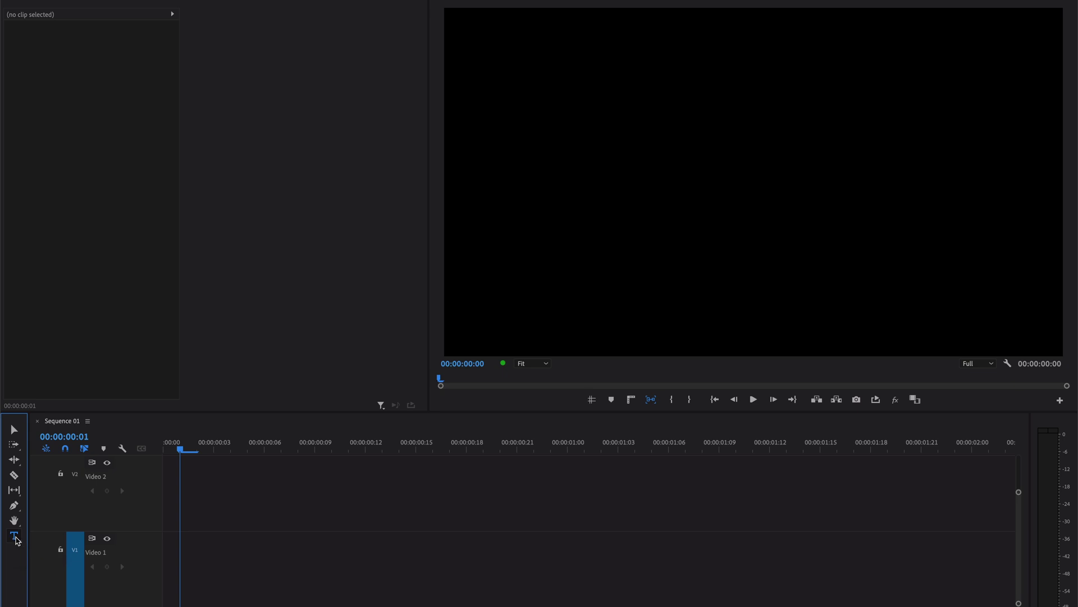
# - Add a text layer reading FLICKER at 00:00:00:01 and centre it horizontally and vertically in the video frame
pyautogui.click(14, 536)
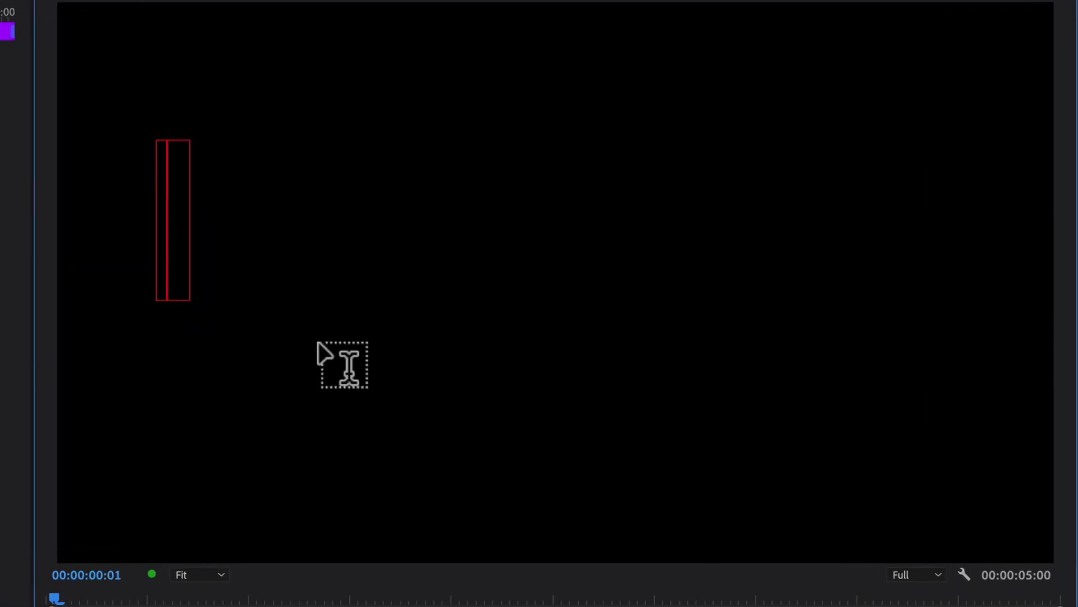
pyautogui.write('FLICKER')
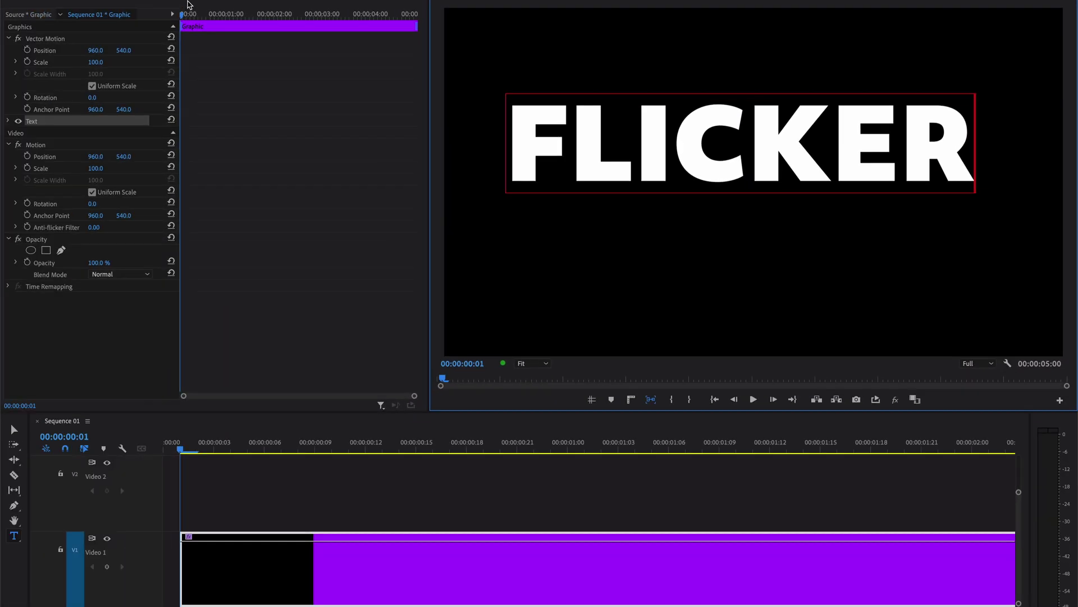
pyautogui.click(188, 1)
pyautogui.click(241, 470)
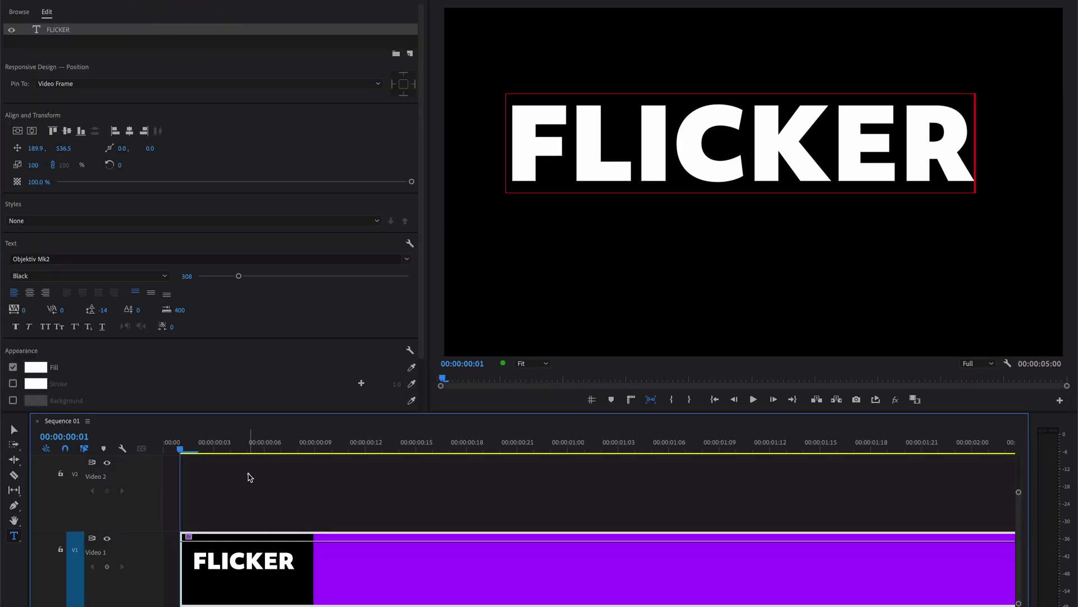
pyautogui.click(238, 560)
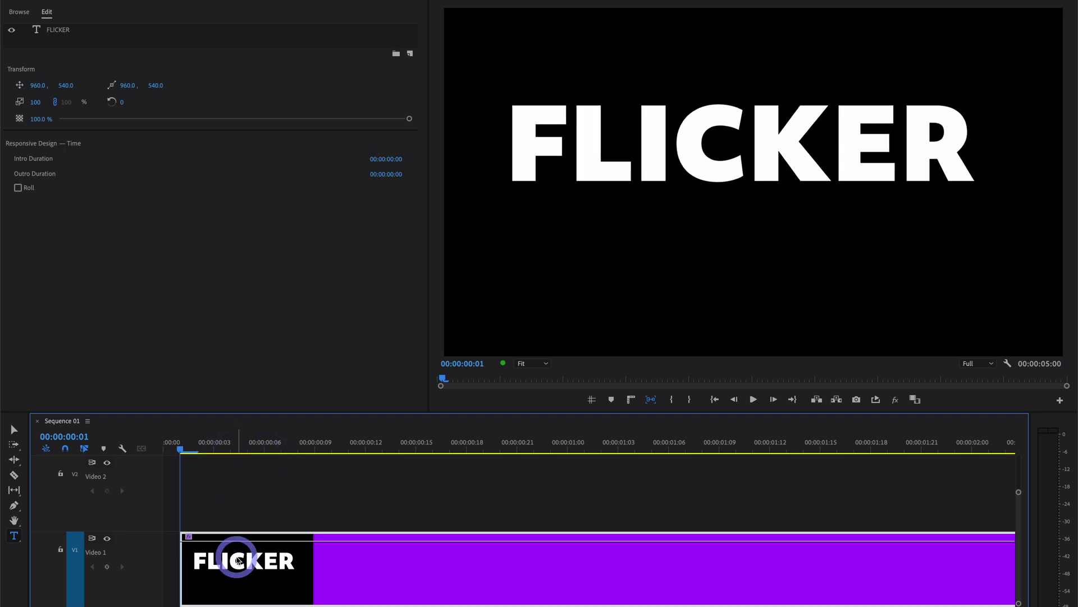
pyautogui.click(65, 31)
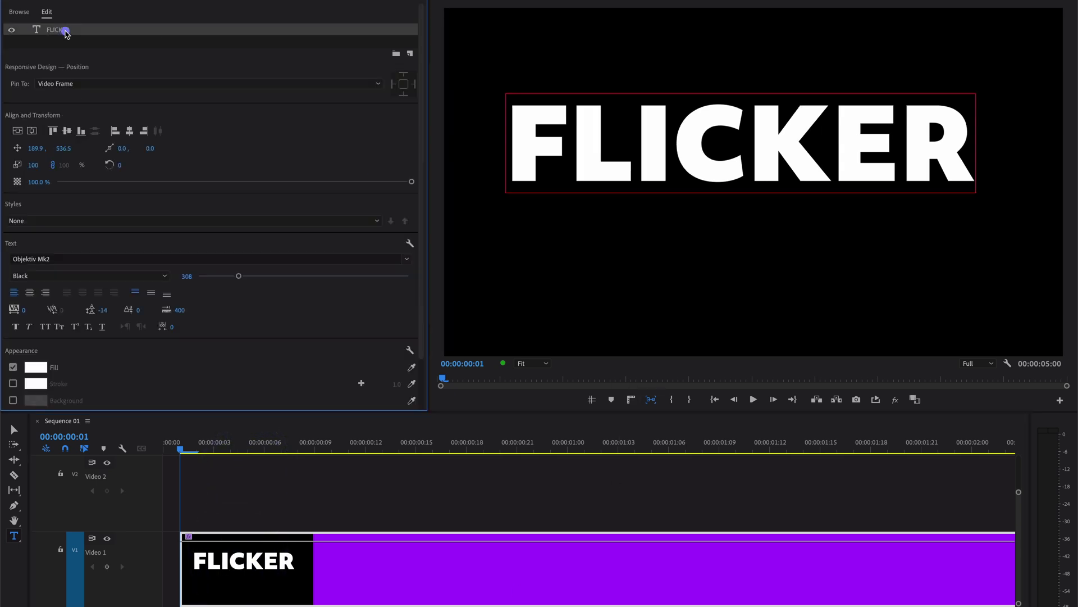
pyautogui.click(32, 132)
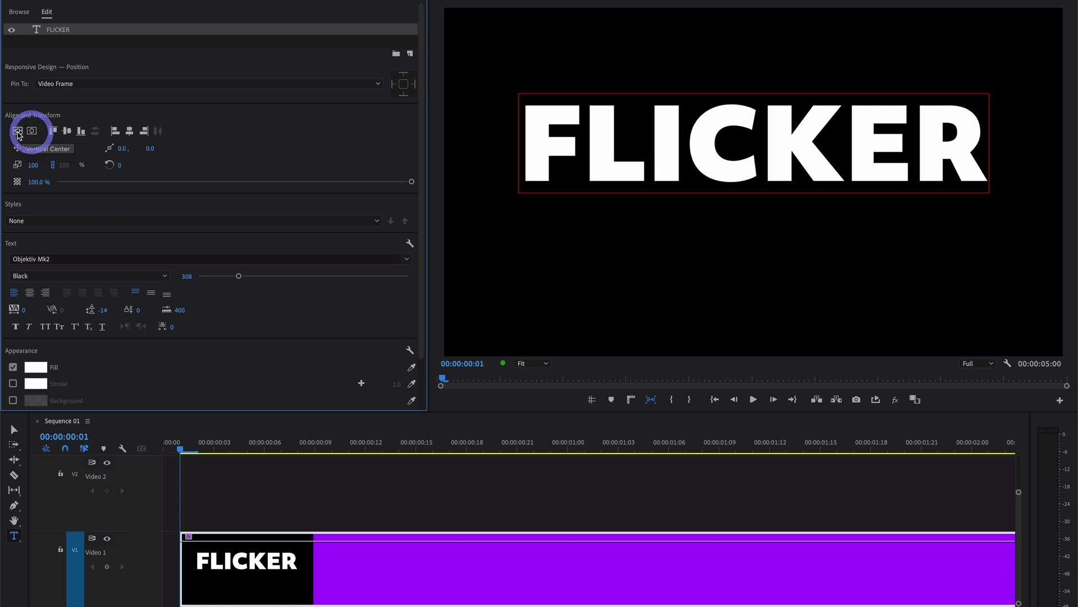
pyautogui.click(18, 132)
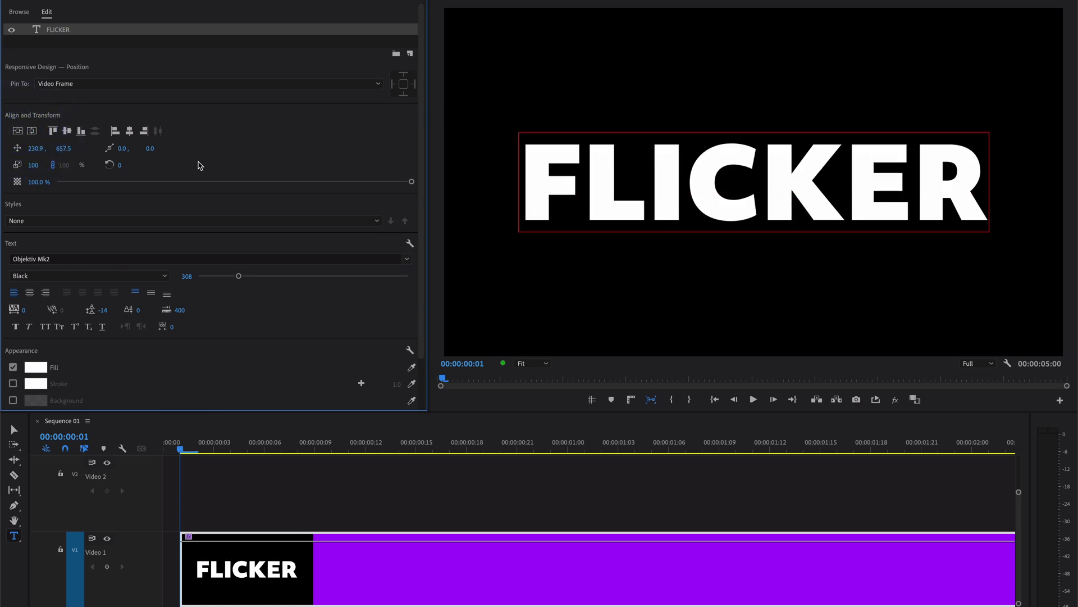
# - Turn on opacity keyframing for the FLICKER graphic with a 100% keyframe at 00:00:00:01
pyautogui.click(289, 582)
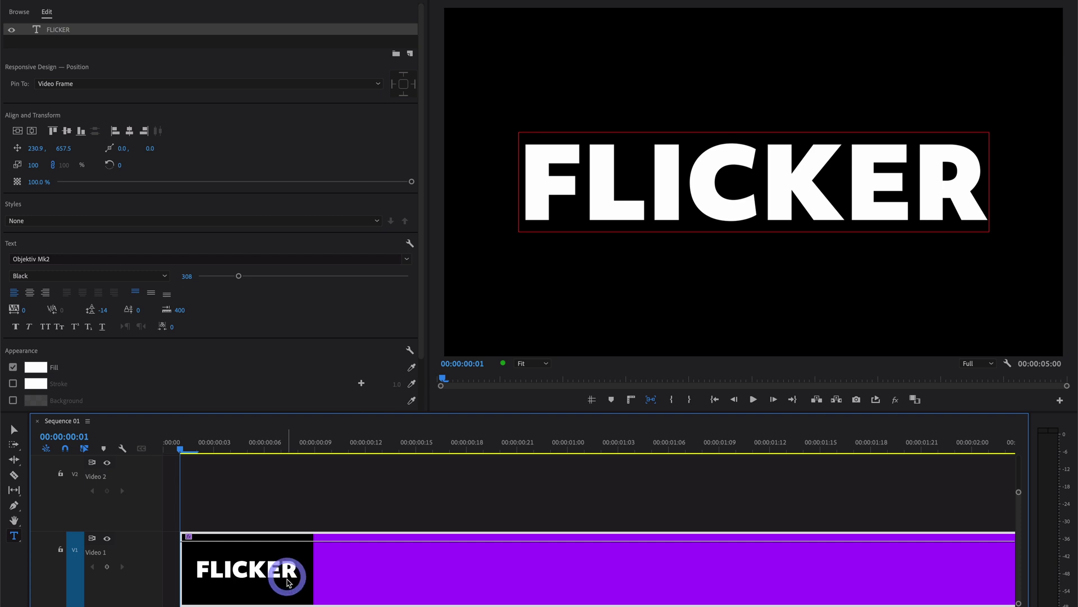
pyautogui.click(112, 2)
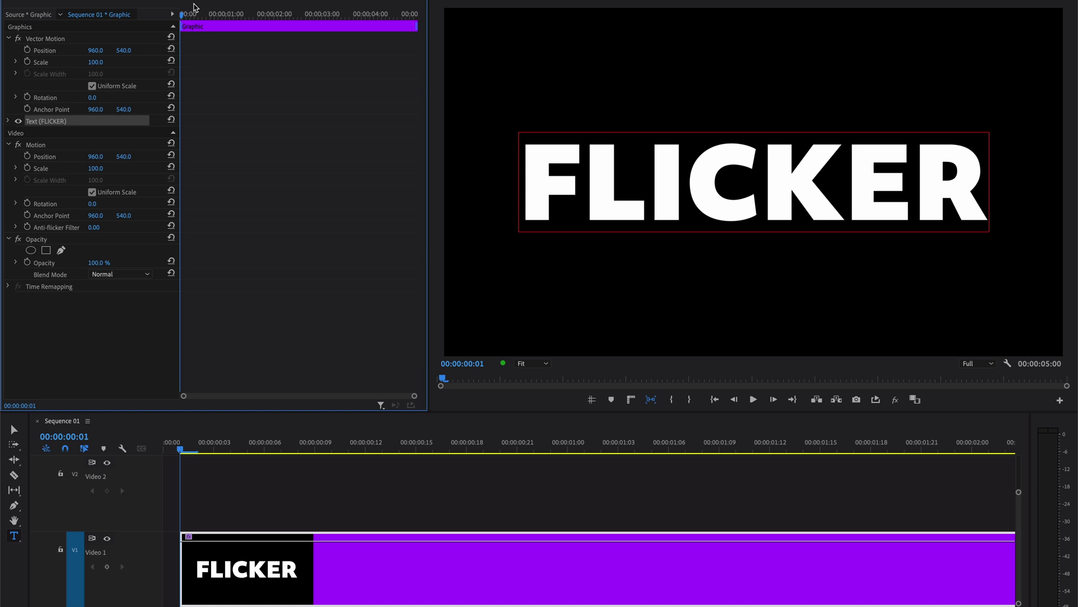
pyautogui.click(36, 241)
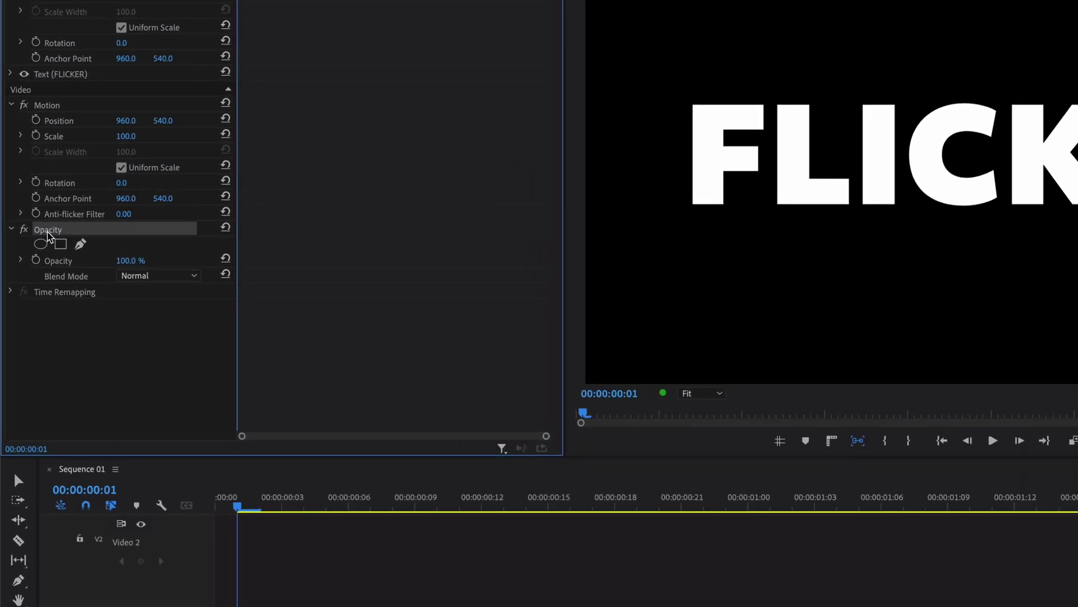
pyautogui.click(48, 235)
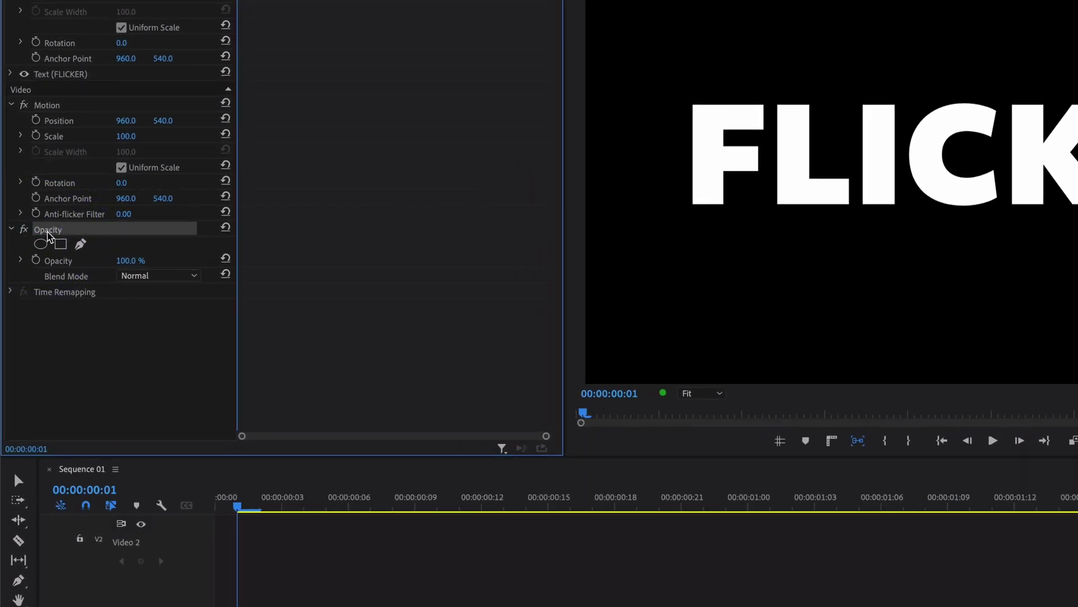
pyautogui.click(36, 264)
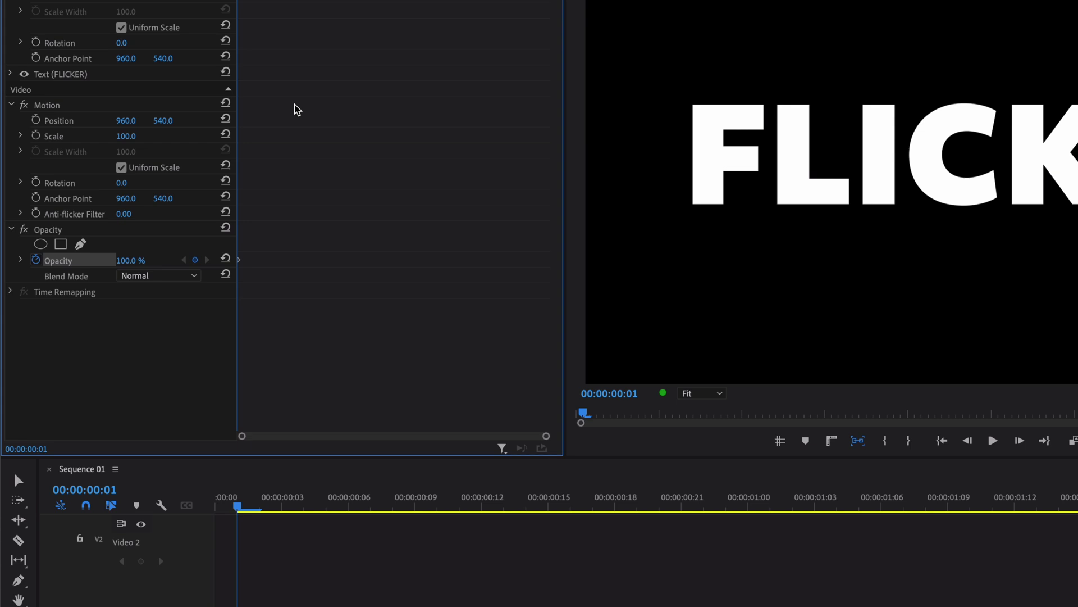
# - Add a 0% opacity keyframe one frame further on, at 00:00:00:02
pyautogui.press('Right')
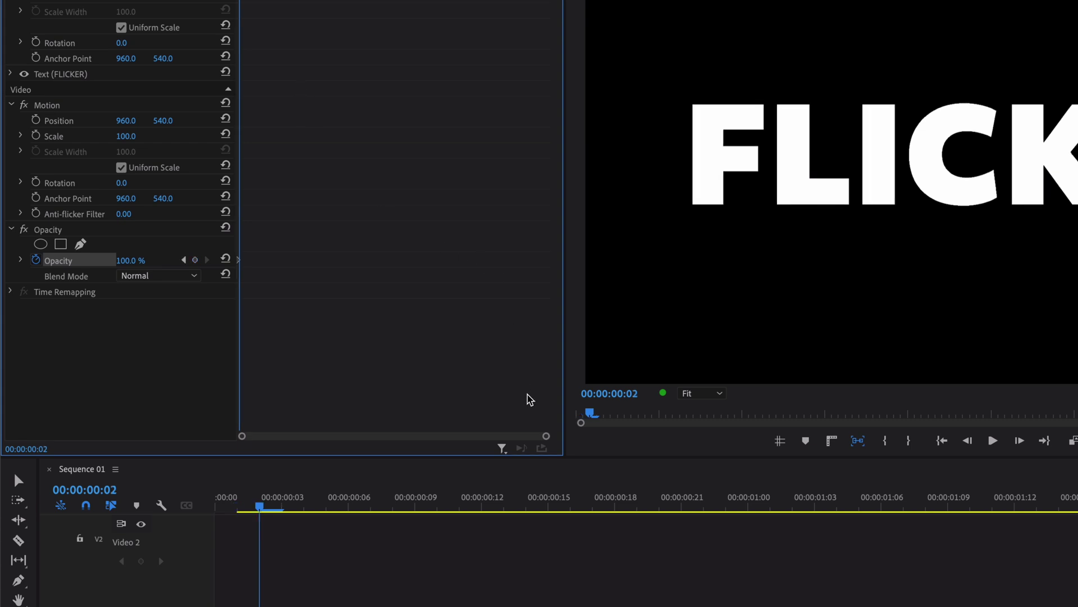
pyautogui.moveTo(544, 436); pyautogui.dragTo(373, 425)
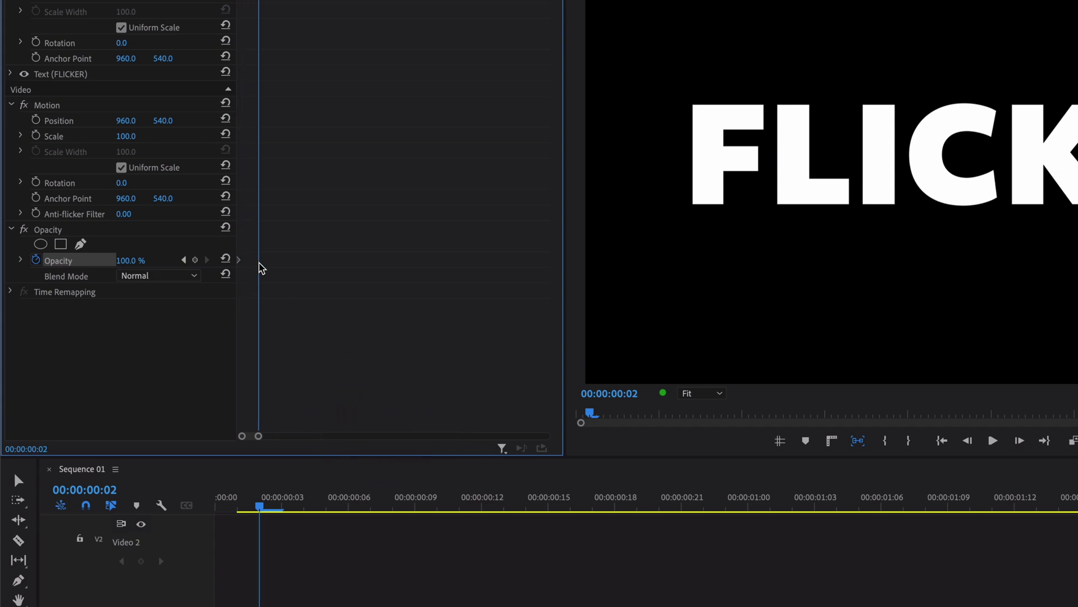
pyautogui.moveTo(130, 260); pyautogui.dragTo(73, 261)
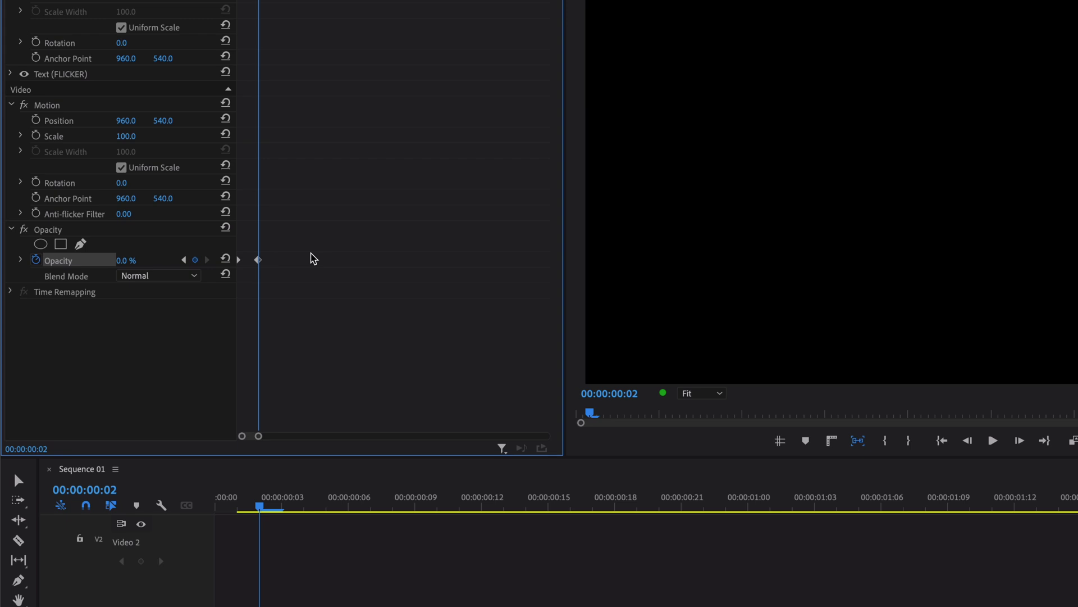
# - Add opacity keyframes of 100% at 00:00:00:03 and 0% at 00:00:00:04
pyautogui.press('Right')
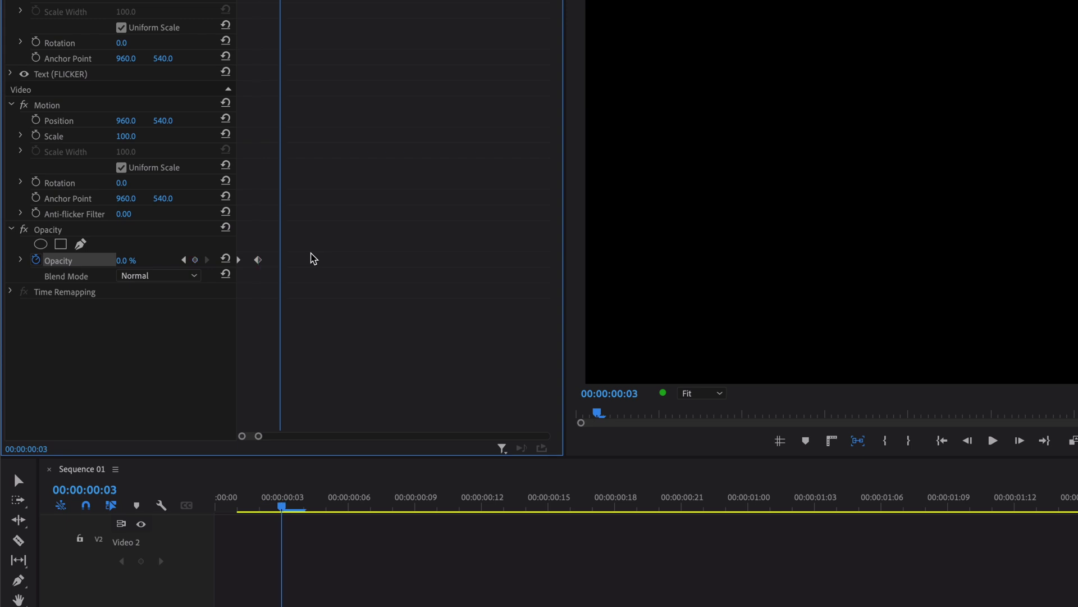
pyautogui.moveTo(133, 261); pyautogui.dragTo(147, 263)
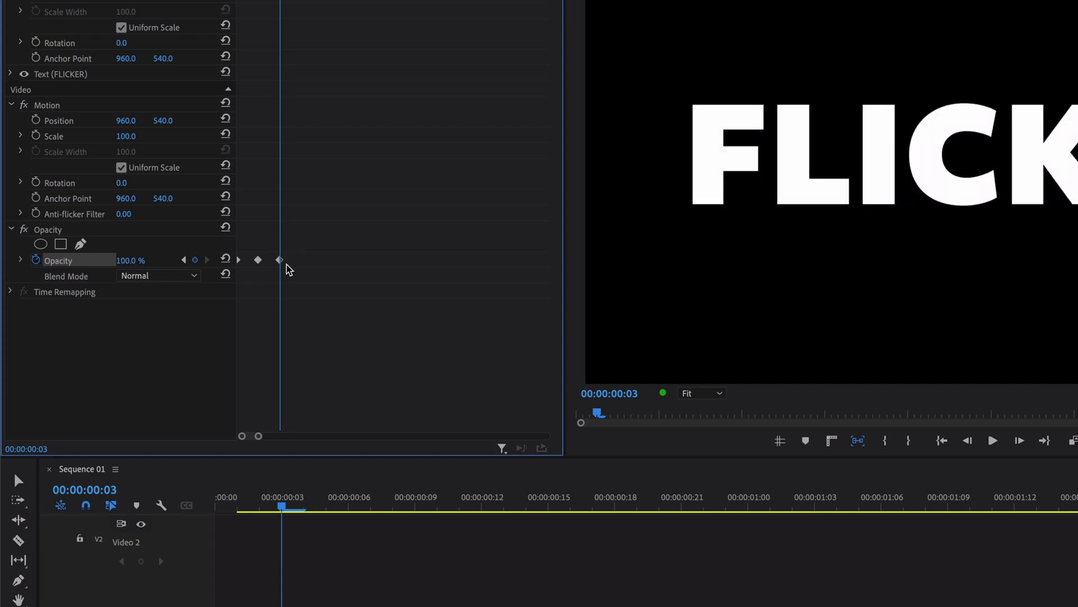
pyautogui.press('Right')
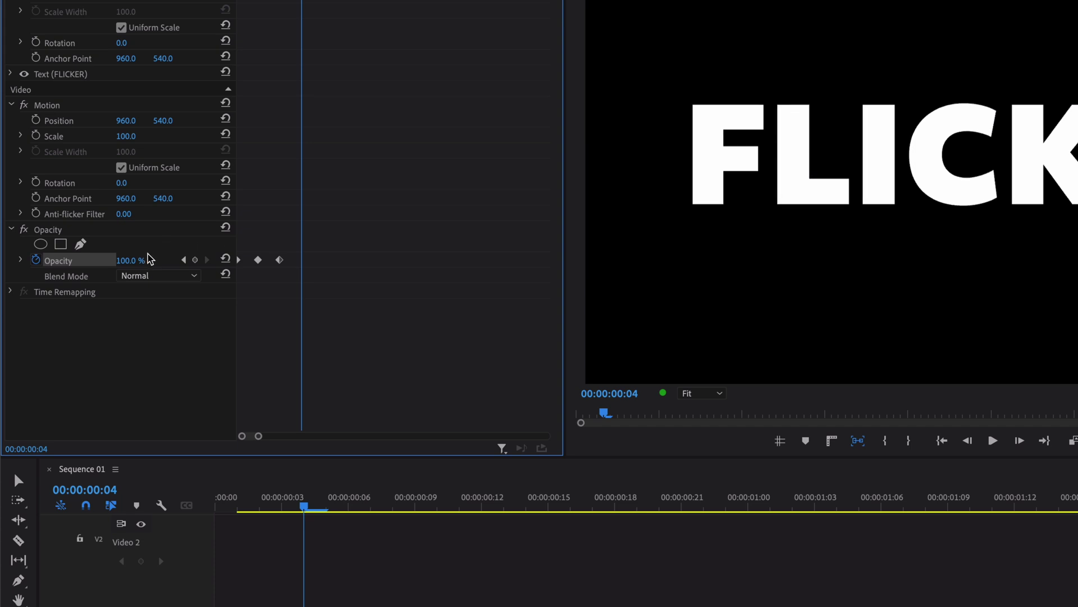
pyautogui.moveTo(140, 261); pyautogui.dragTo(125, 261)
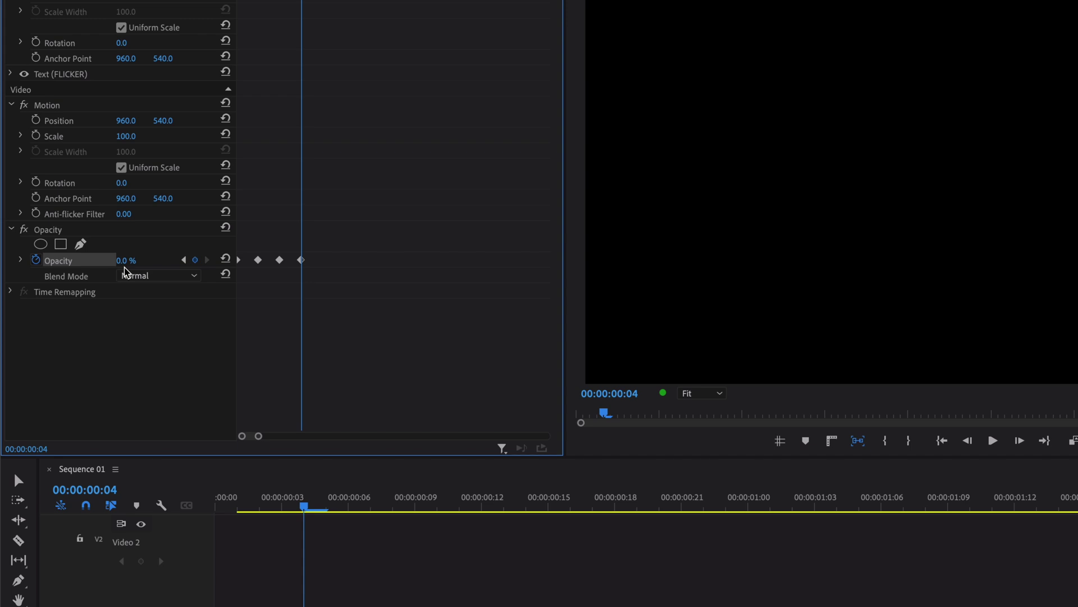
# - Copy the four opacity keyframes and paste them at 00:00:00:05
pyautogui.moveTo(348, 274); pyautogui.dragTo(212, 234)
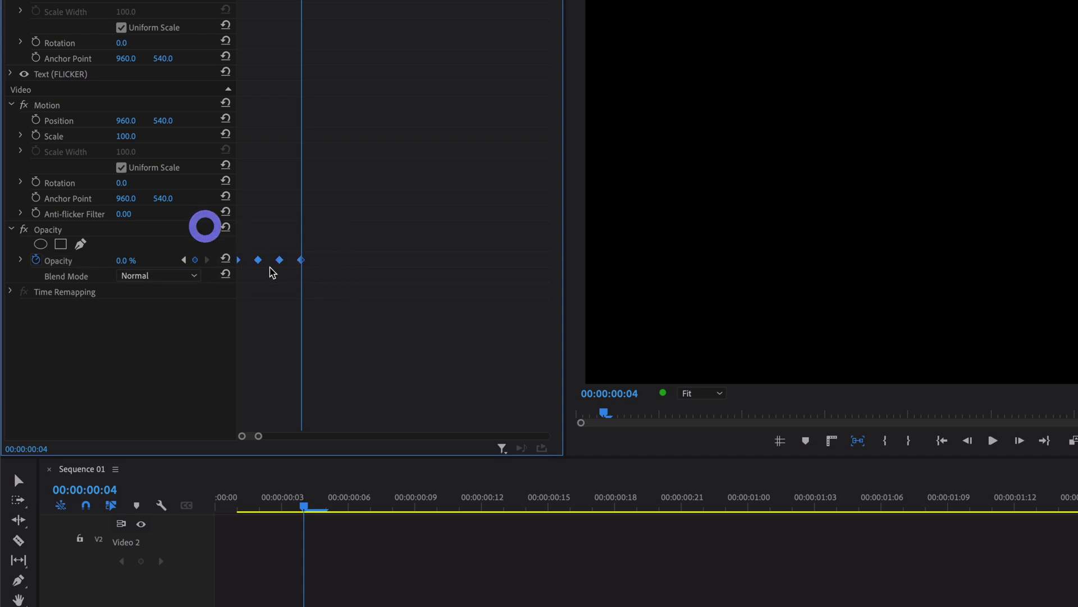
pyautogui.rightClick(302, 262)
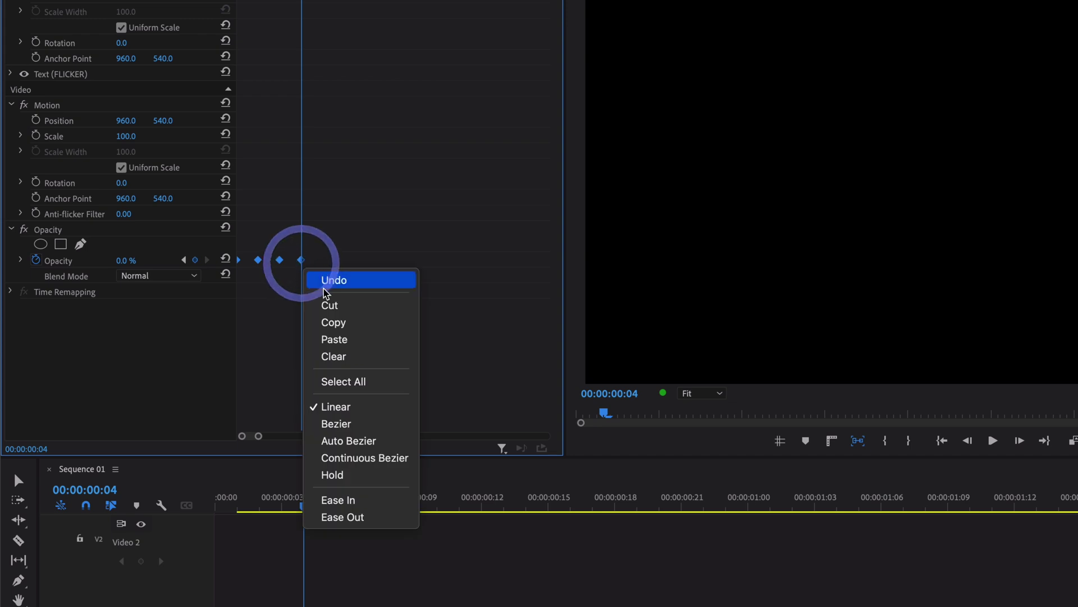
pyautogui.click(326, 324)
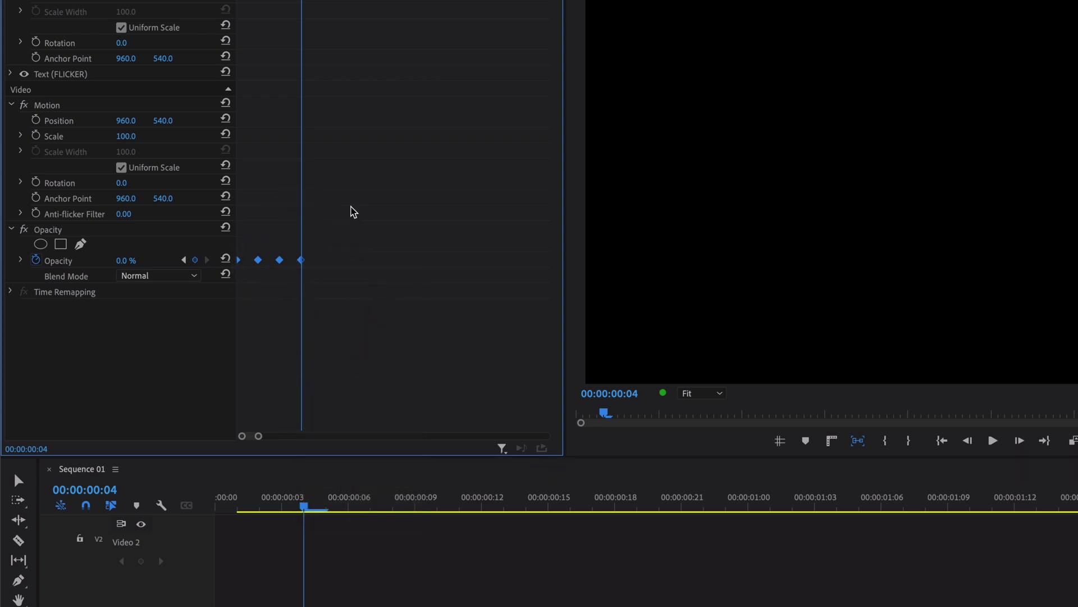
pyautogui.press('Right')
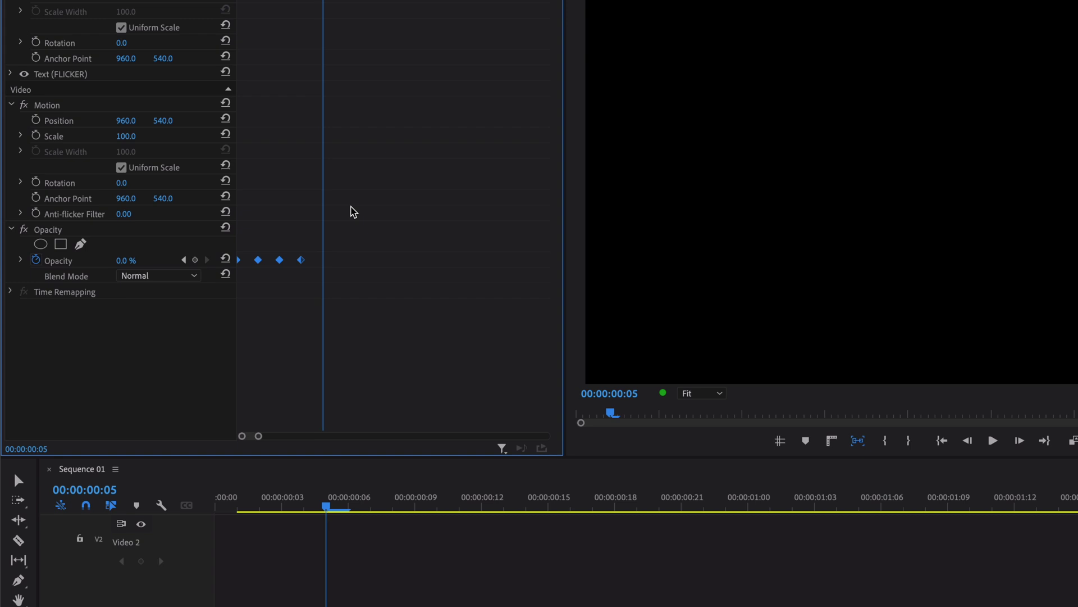
pyautogui.hotkey('ctrl', 'v')
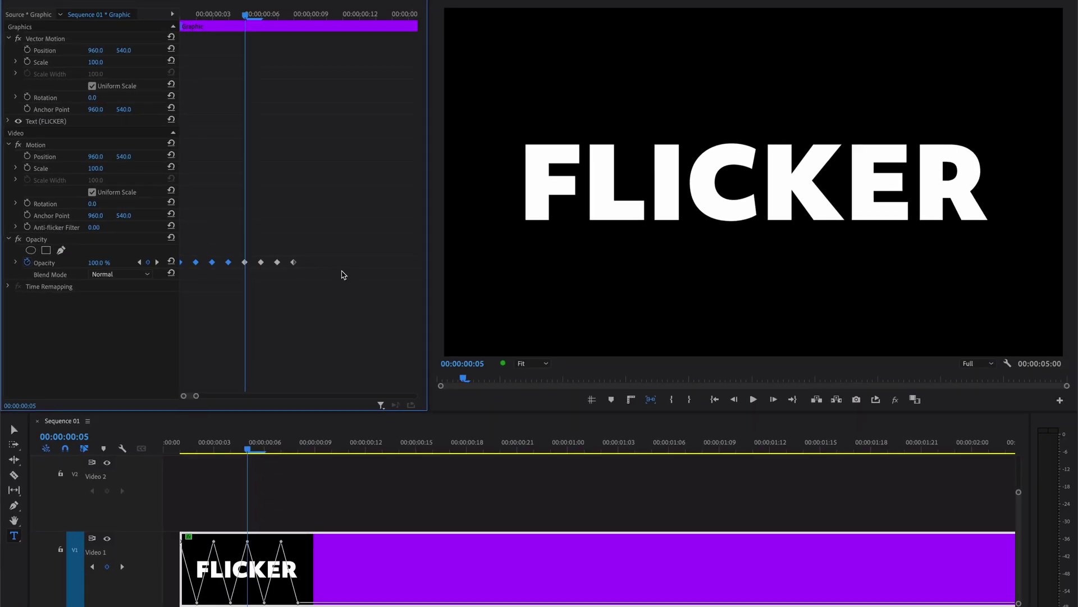
# - Copy all eight opacity keyframes and paste them starting at 00:00:00:09
pyautogui.moveTo(340, 272); pyautogui.dragTo(110, 200)
pyautogui.moveTo(284, 16); pyautogui.dragTo(297, 20)
pyautogui.press('Right')
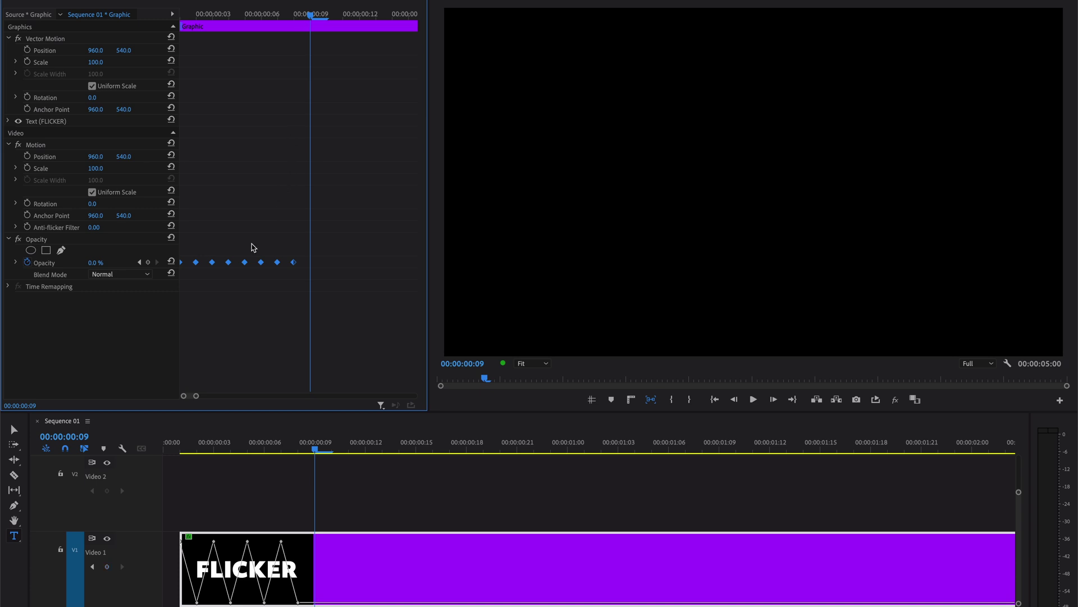
pyautogui.hotkey('ctrl', 'v')
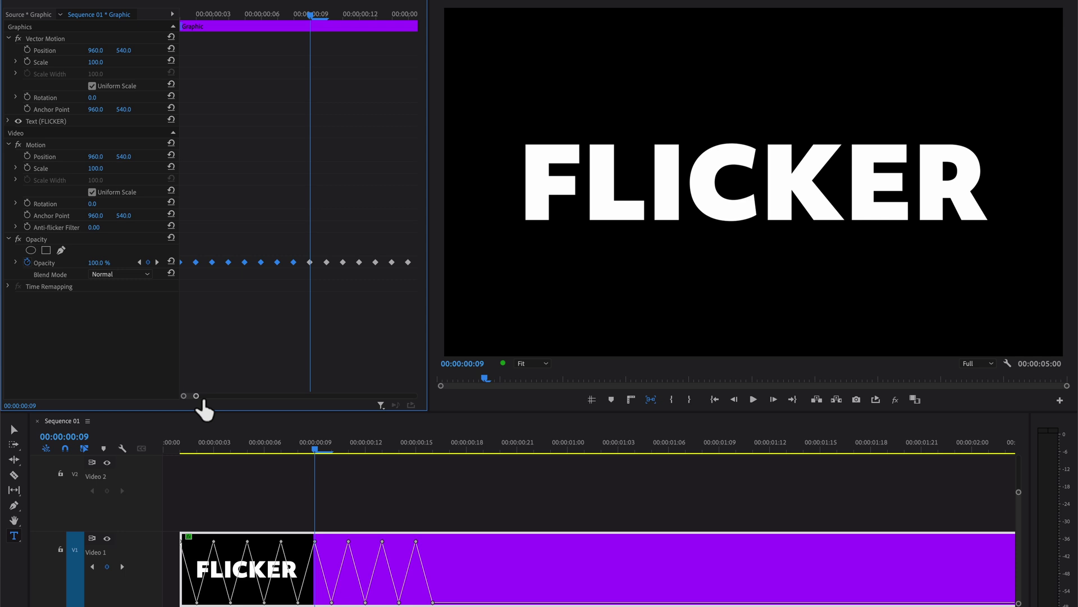
# - Copy the full run of sixteen opacity keyframes and paste it at 00:00:00:17
pyautogui.moveTo(196, 395); pyautogui.dragTo(234, 396)
pyautogui.moveTo(335, 301); pyautogui.dragTo(142, 214)
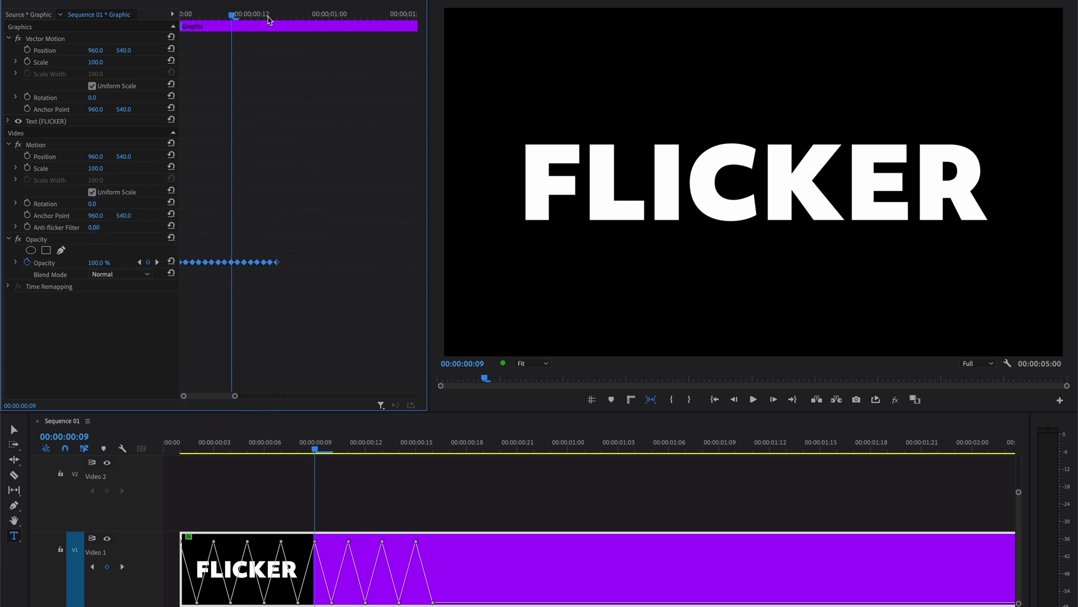
pyautogui.moveTo(268, 17); pyautogui.dragTo(282, 18)
pyautogui.hotkey('ctrl', 'v')
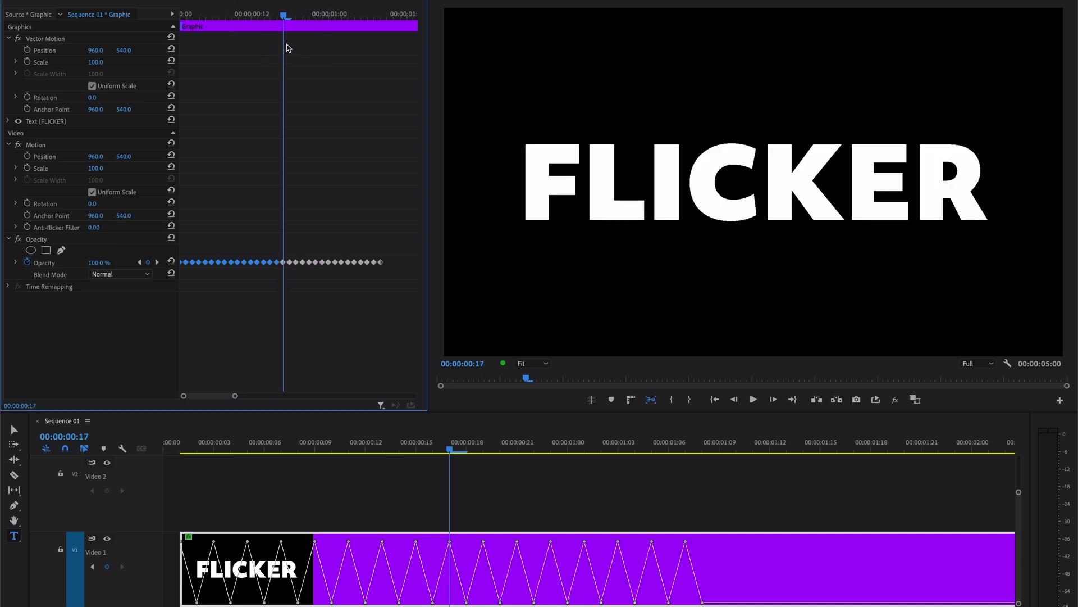
# - Copy all existing opacity keyframes again and paste them at 00:00:01:09 to extend the flicker
pyautogui.moveTo(392, 282); pyautogui.dragTo(67, 173)
pyautogui.moveTo(243, 396); pyautogui.dragTo(288, 395)
pyautogui.click(76, 175)
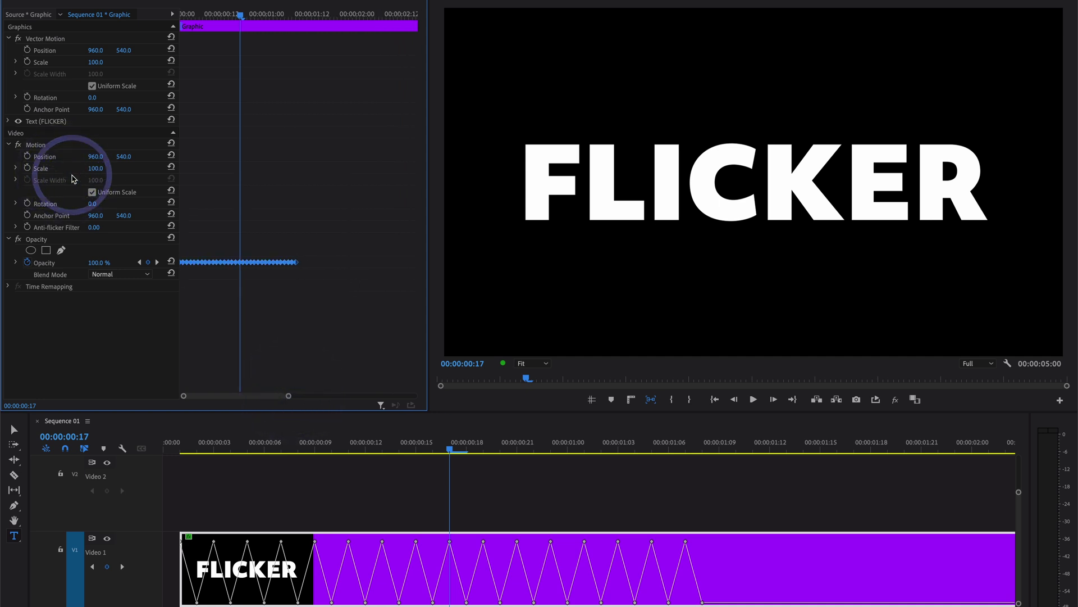
pyautogui.moveTo(301, 16)
pyautogui.mouseDown()
pyautogui.moveTo(283, 15)
pyautogui.moveTo(300, 17)
pyautogui.mouseUp()
pyautogui.click(298, 17)
pyautogui.hotkey('ctrl', 'v')
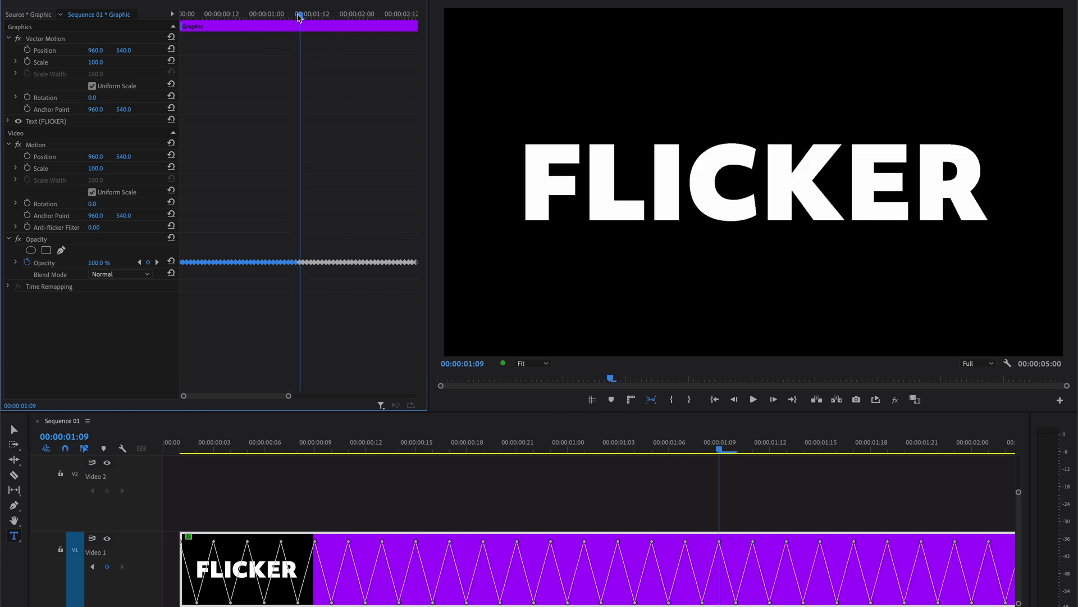
# - Render the sequence and play the flickering title from 00:00:00:01, with the whole sequence fitted in the timeline
pyautogui.click(185, 443)
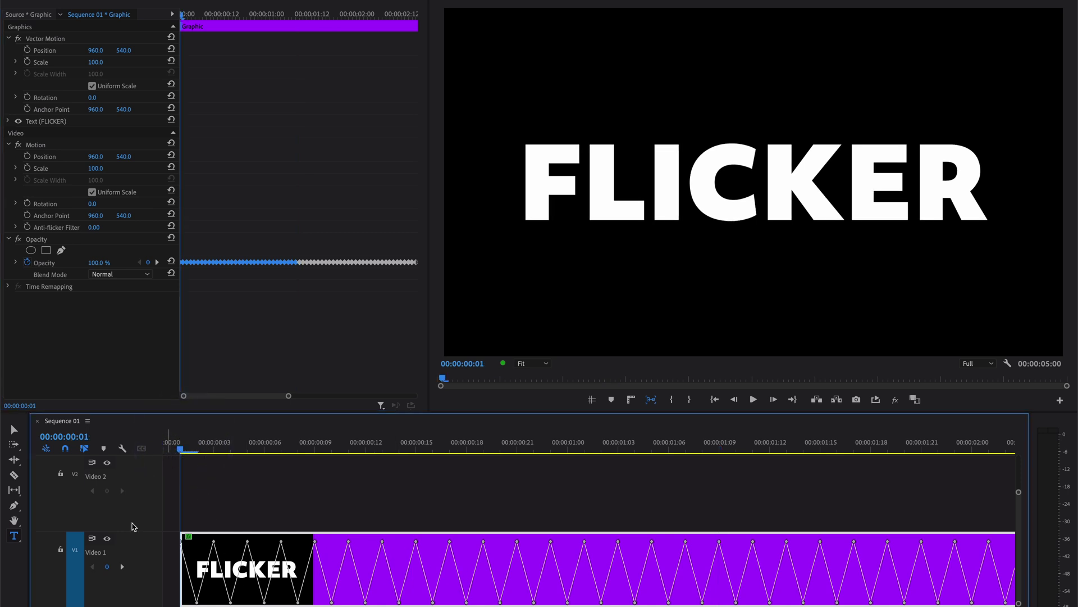
pyautogui.press('Return')
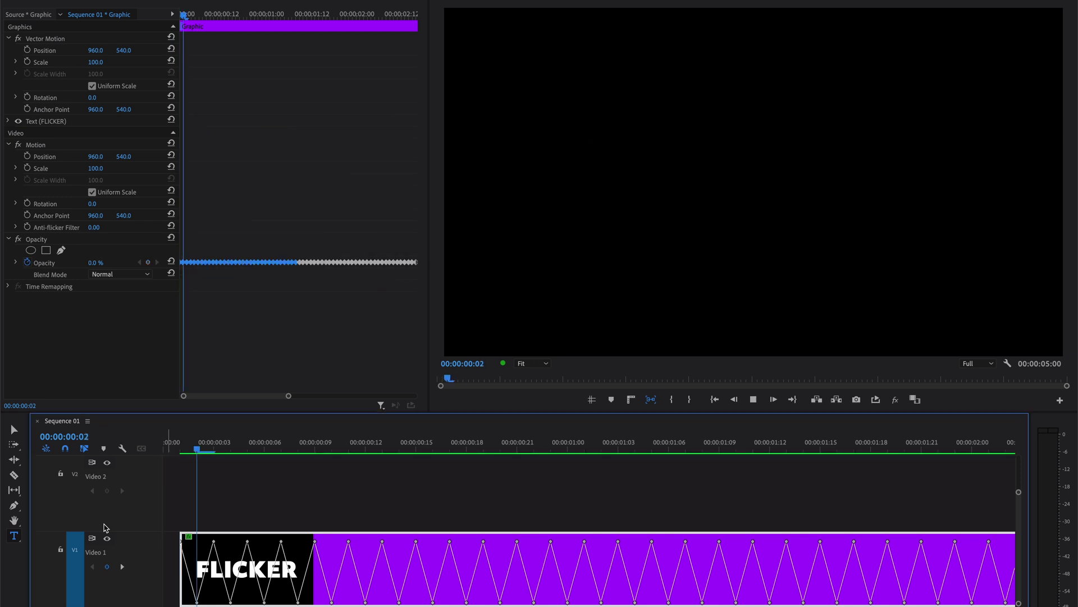
pyautogui.press('\\')
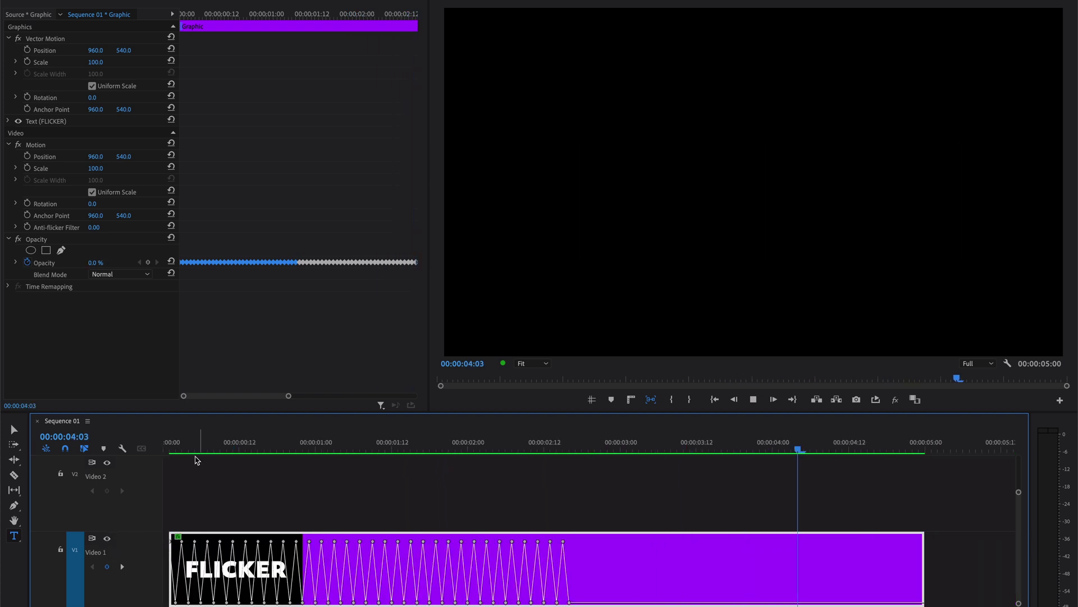
# - Add a 100% opacity keyframe at 00:00:02:17, one frame after the last 0% keyframe, so the title ends fully visible
pyautogui.click(190, 449)
pyautogui.moveTo(472, 448); pyautogui.dragTo(570, 447)
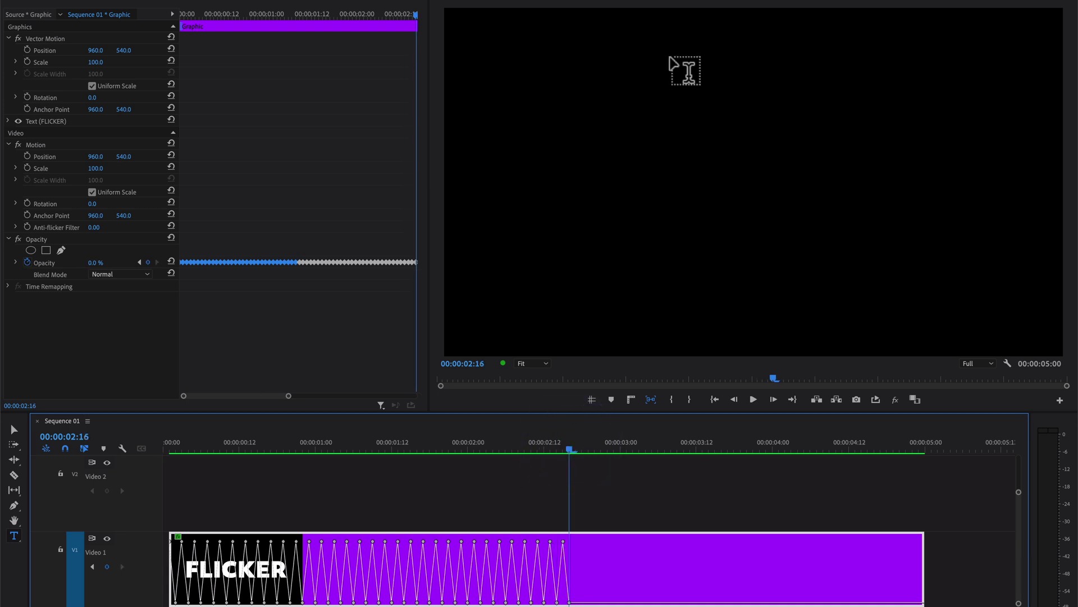
pyautogui.press('Right')
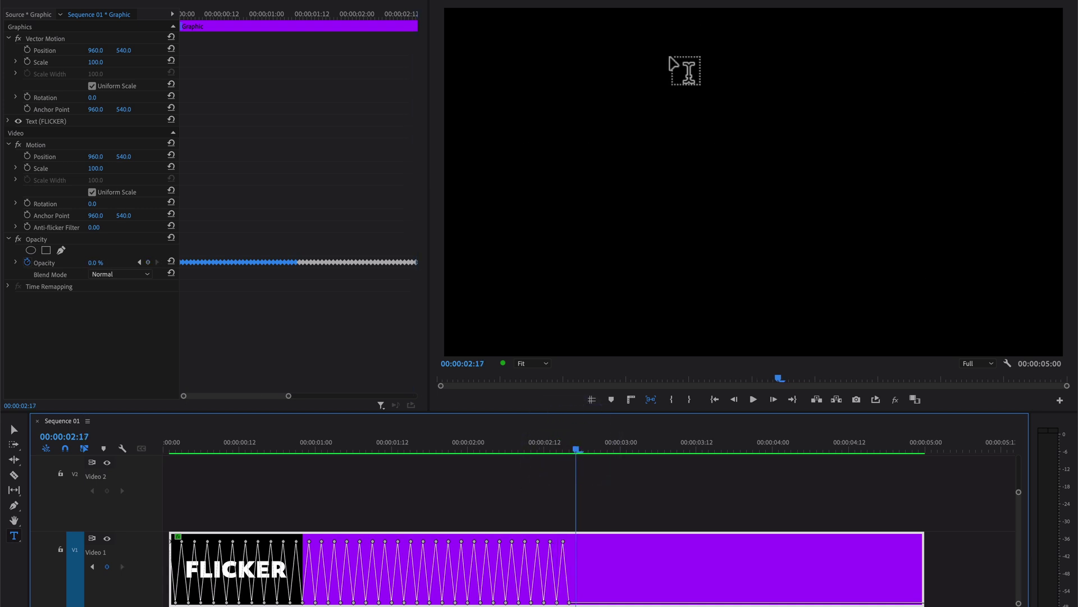
pyautogui.press('Right')
pyautogui.moveTo(502, 444); pyautogui.dragTo(571, 454)
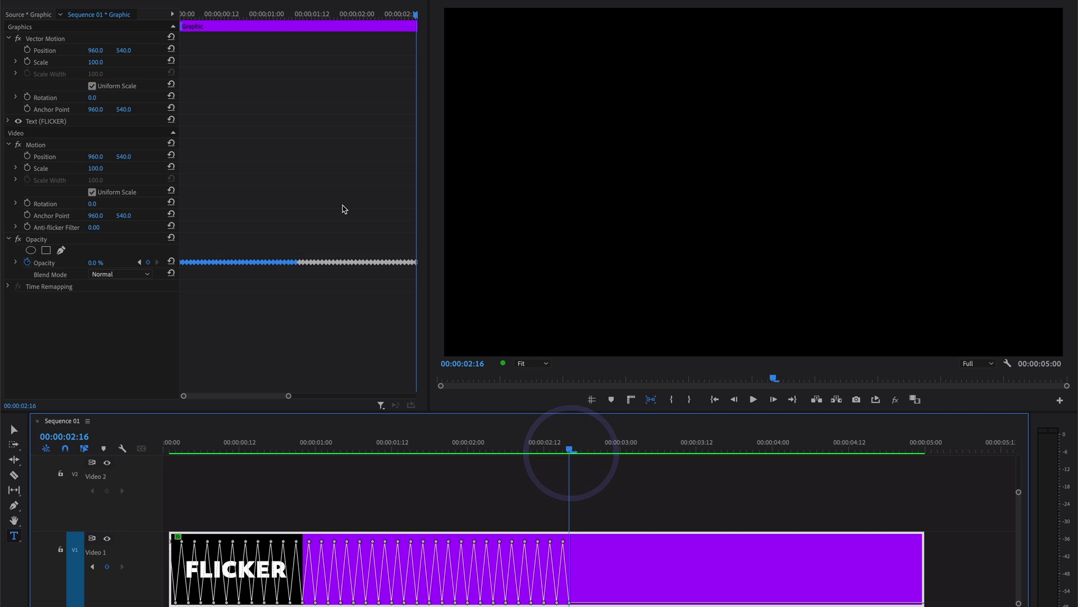
pyautogui.moveTo(292, 396); pyautogui.dragTo(398, 396)
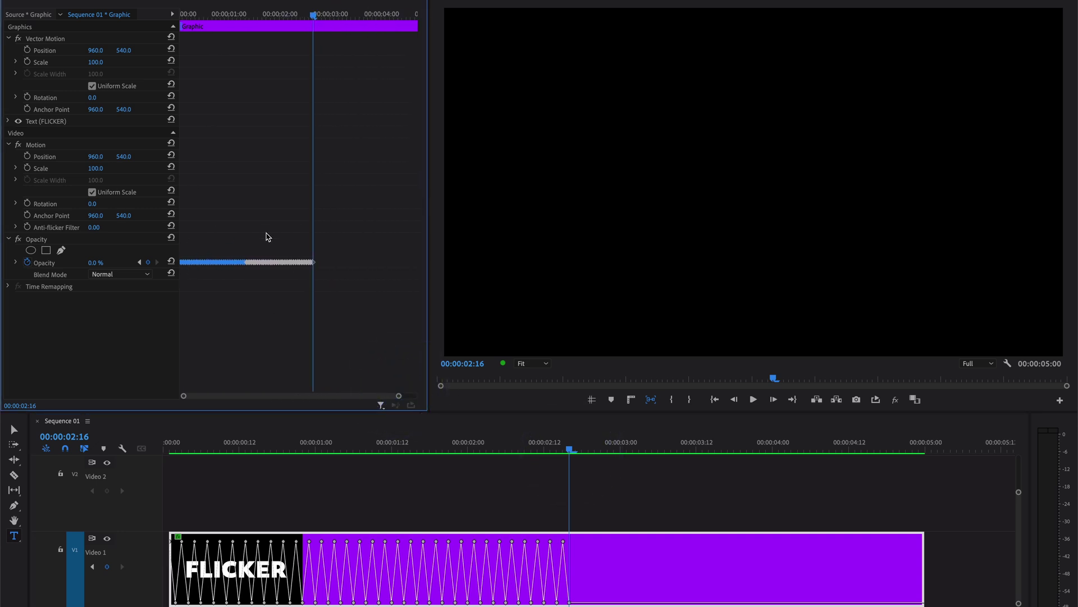
pyautogui.press('Right')
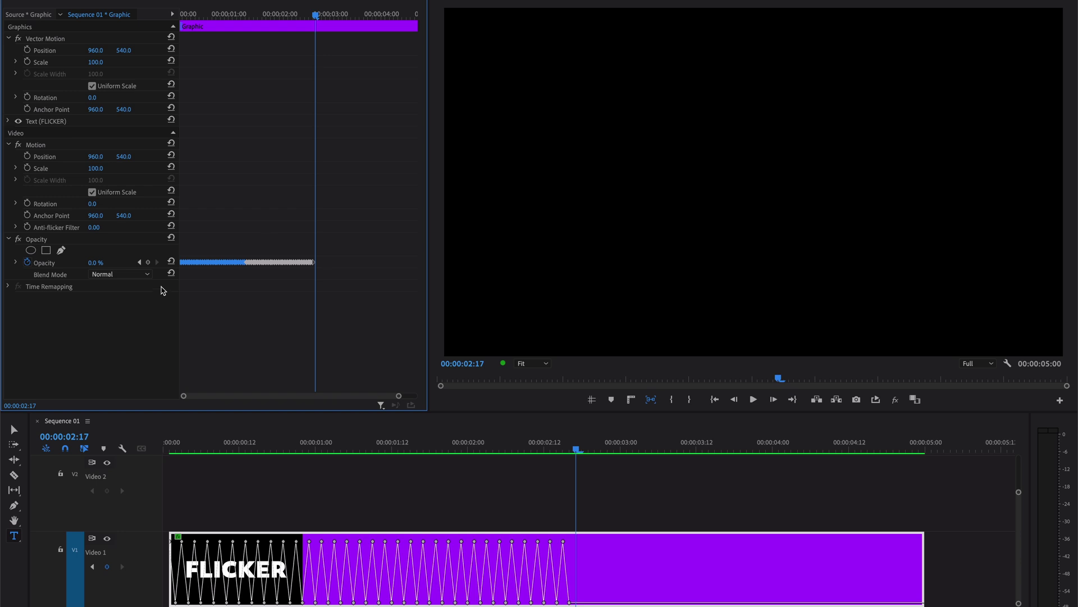
pyautogui.click(95, 263)
pyautogui.write('100')
pyautogui.press('Return')
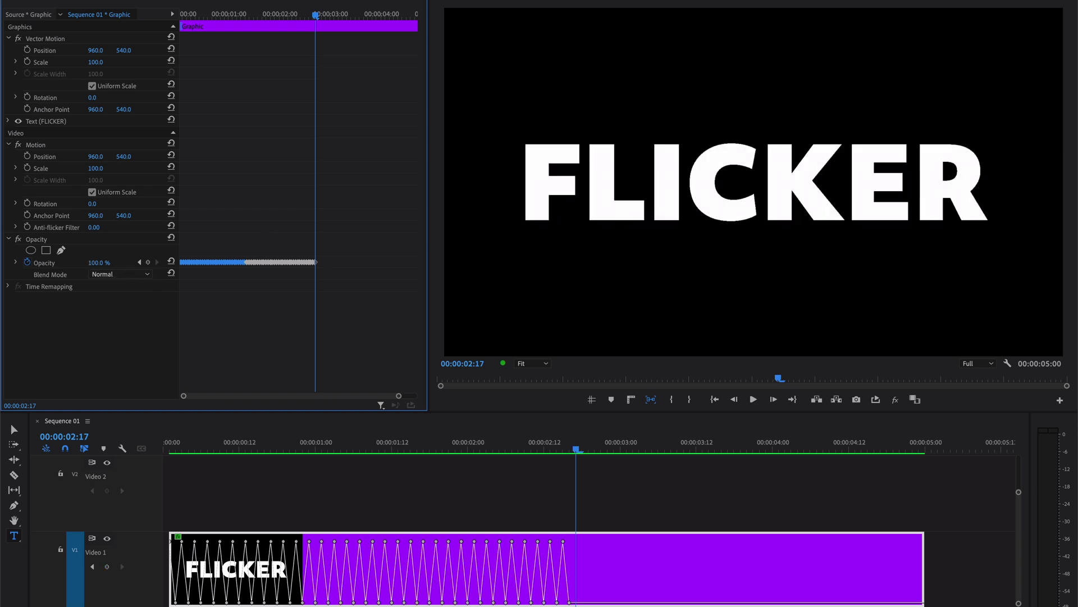
# - Play the title several times, from 00:00:00:01 and from around 00:00:00:18, to check the flicker and its ending
pyautogui.click(210, 15)
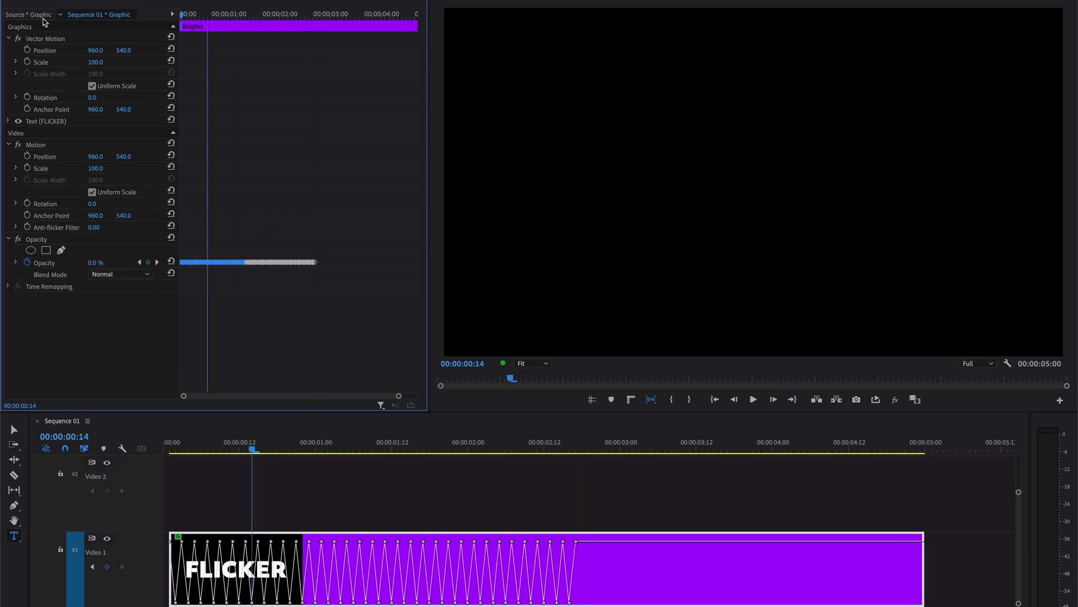
pyautogui.click(270, 16)
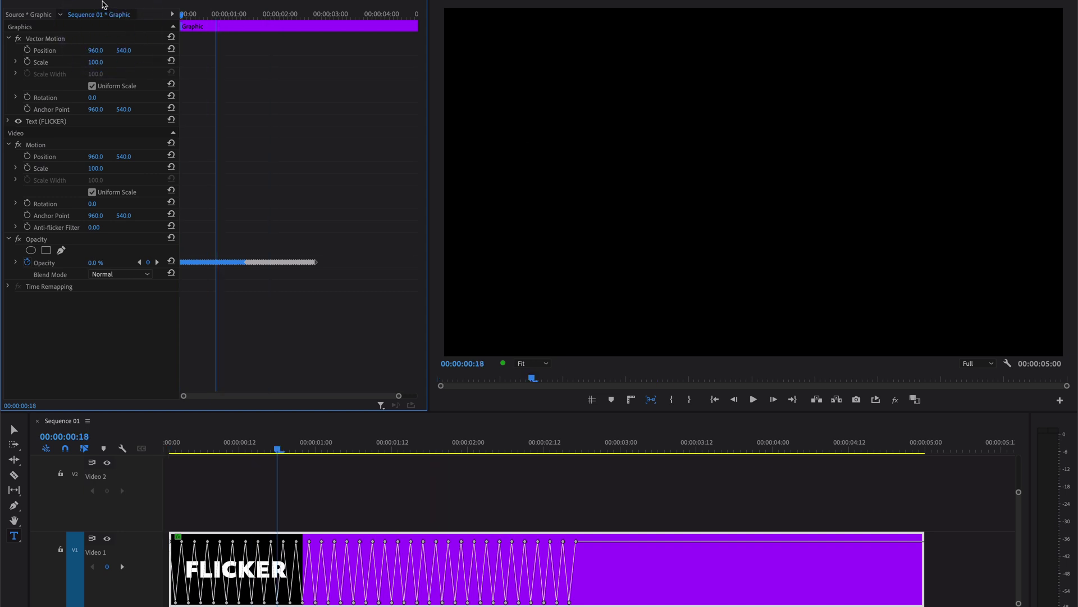
pyautogui.click(171, 449)
pyautogui.click(174, 449)
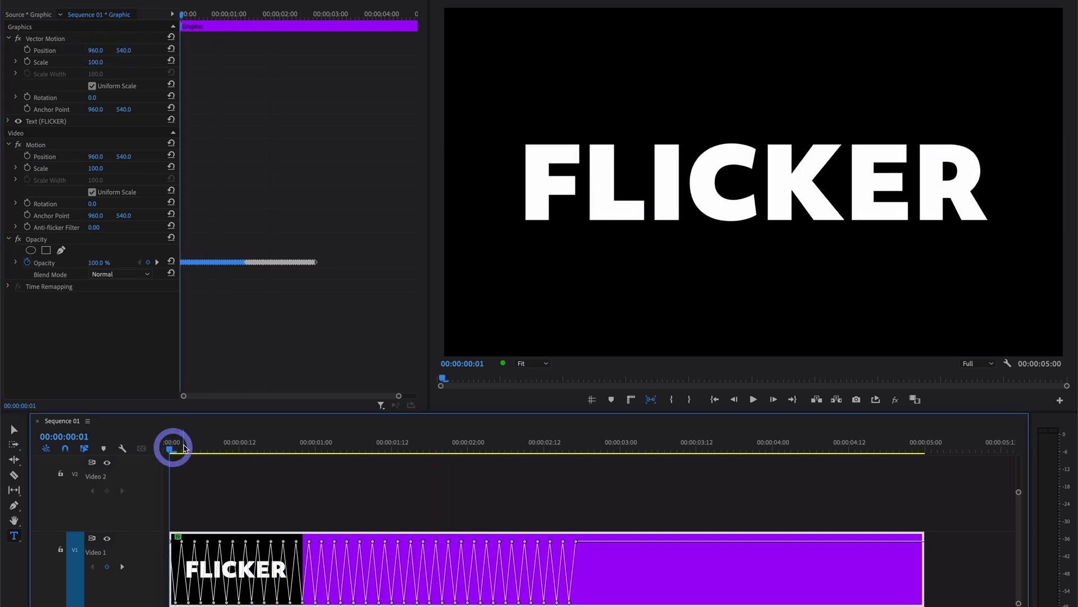
pyautogui.press('space')
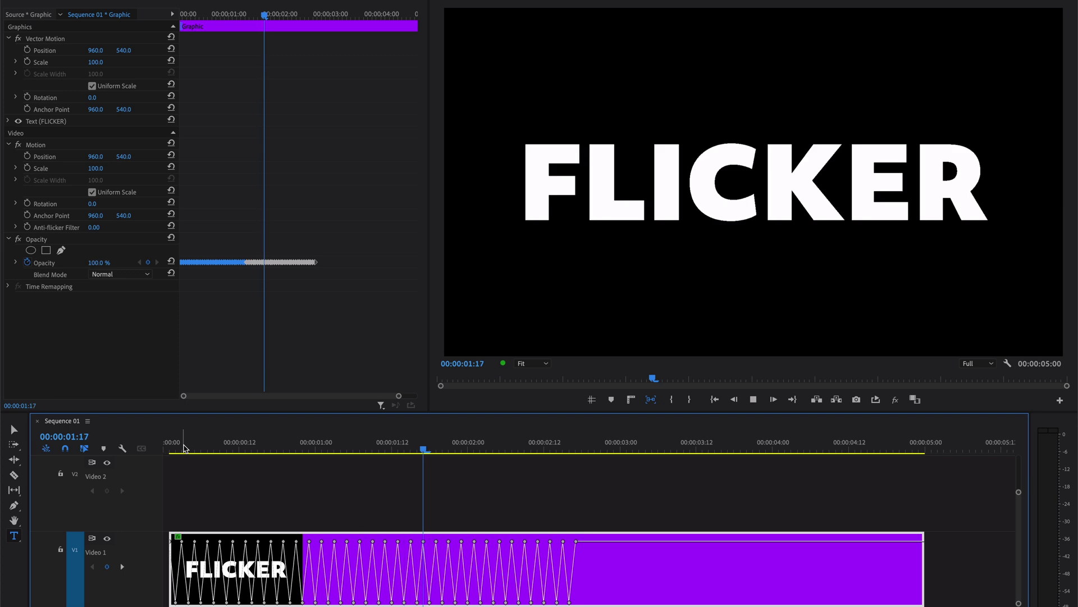
pyautogui.press('space')
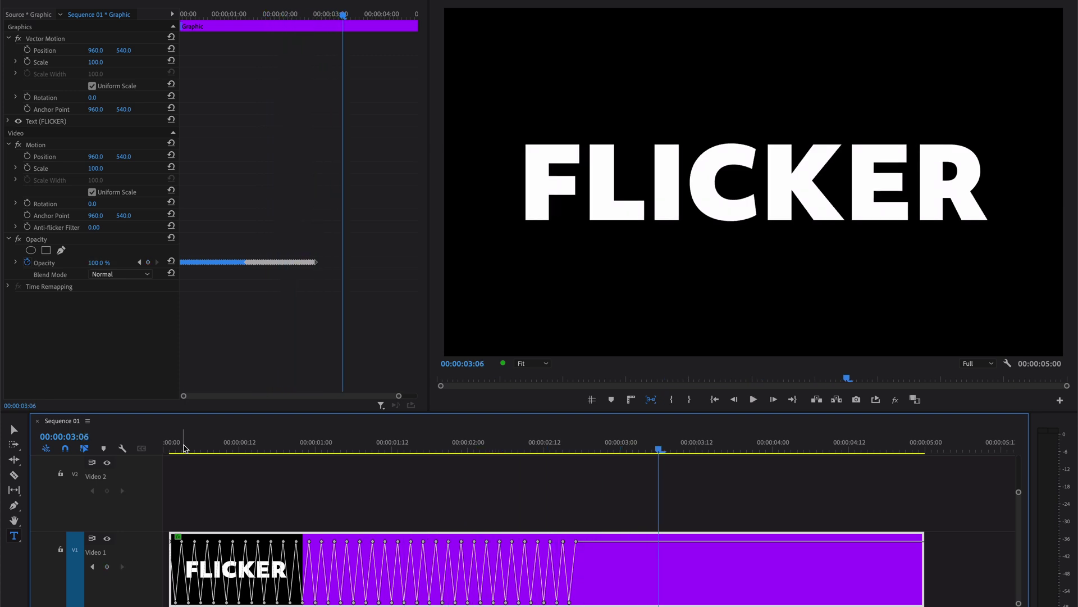
pyautogui.moveTo(305, 460); pyautogui.dragTo(278, 457)
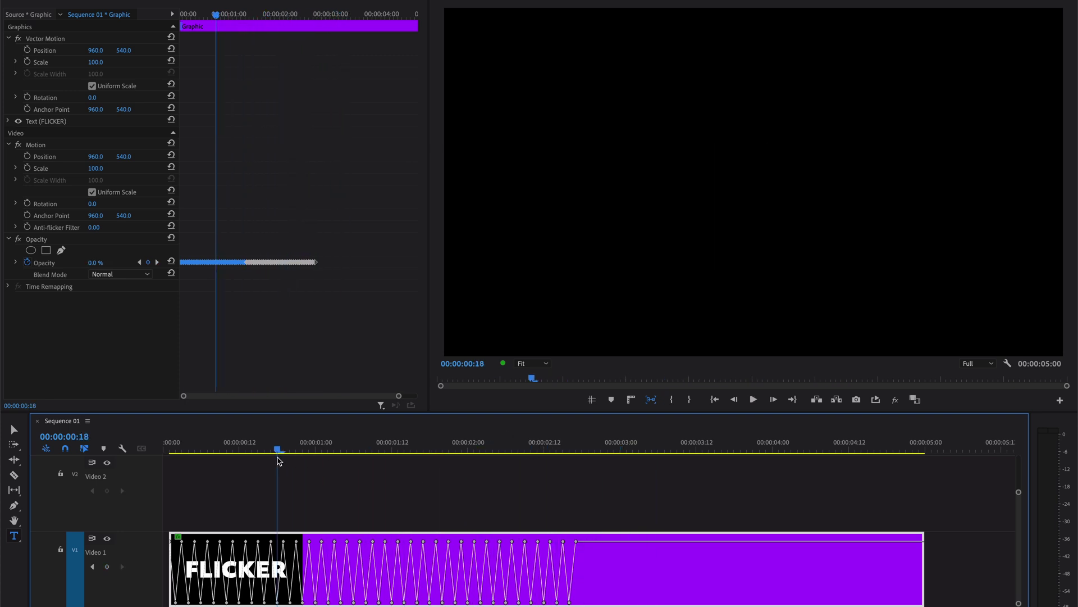
pyautogui.press('space')
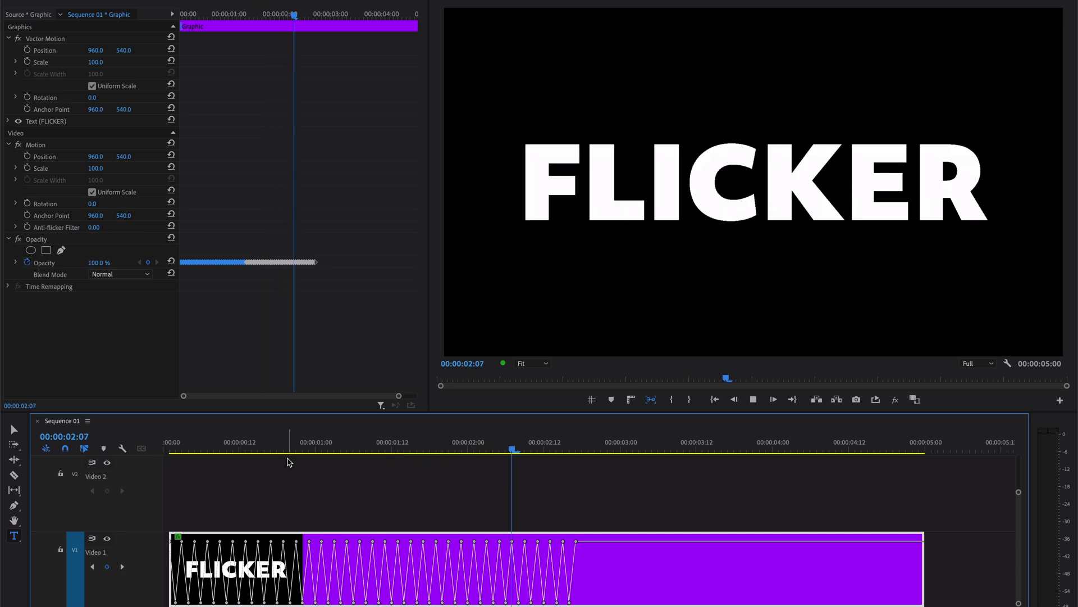
pyautogui.press('space')
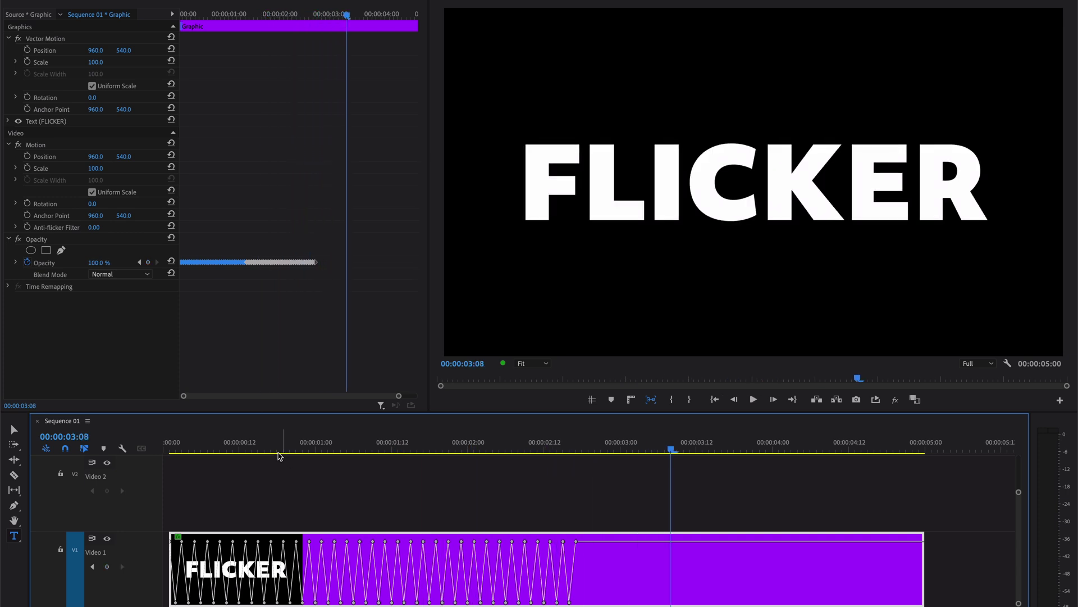
pyautogui.click(273, 448)
pyautogui.press('space')
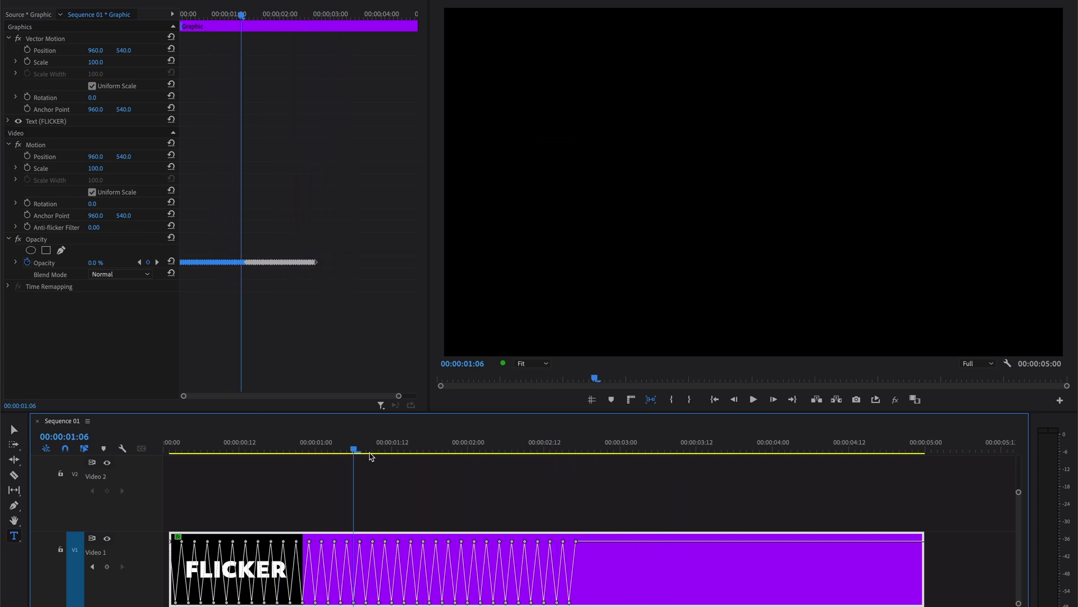
pyautogui.press('space')
pyautogui.click(172, 447)
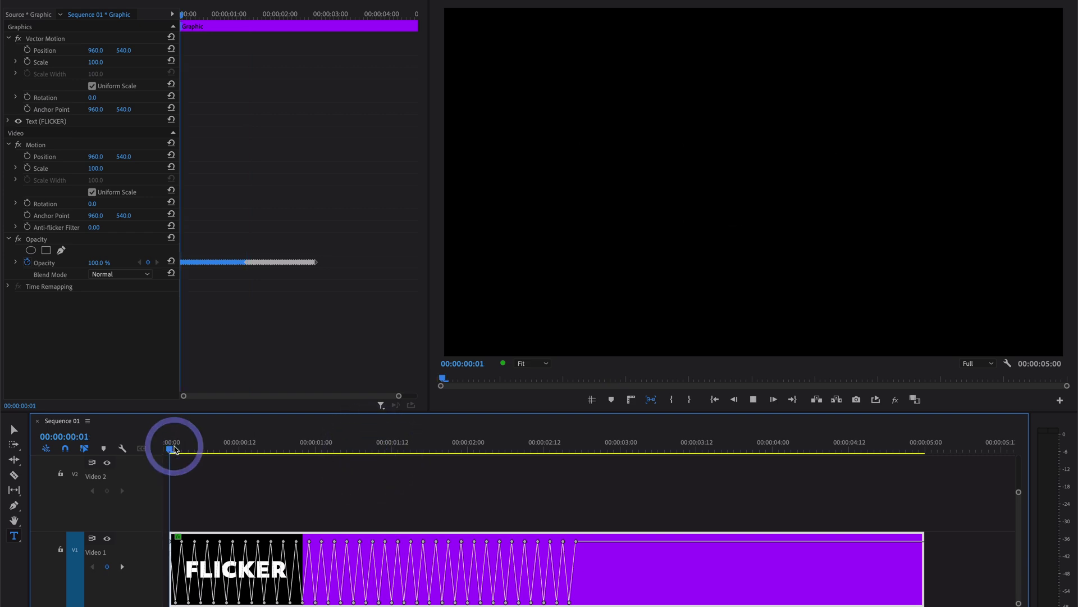
pyautogui.press('space')
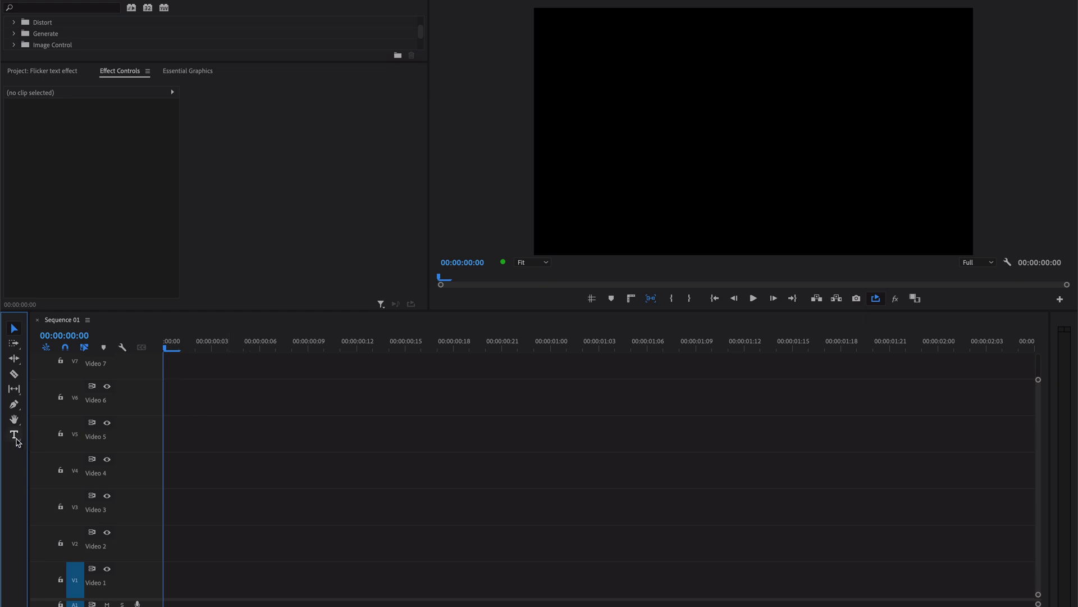
# - In the empty sequence, add a text clip reading F near the frame's left edge and center it vertically
pyautogui.click(15, 438)
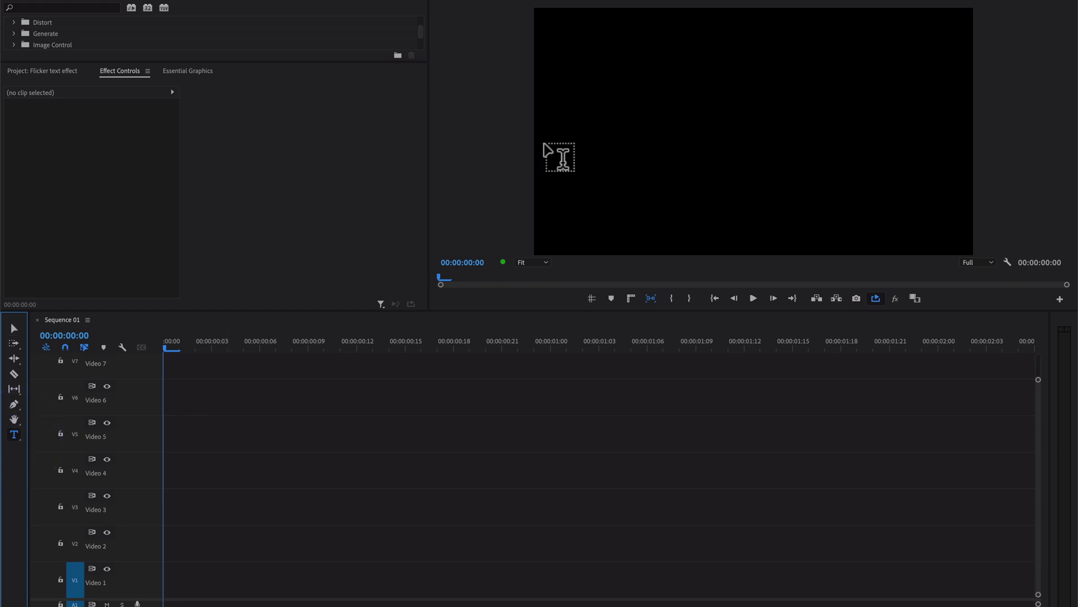
pyautogui.click(544, 144)
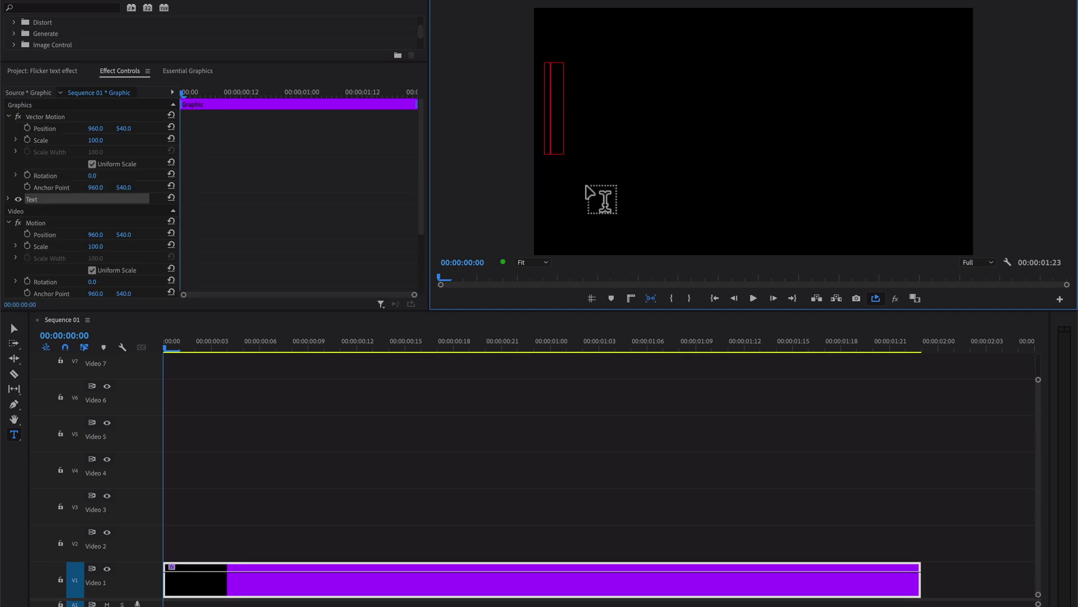
pyautogui.write('F')
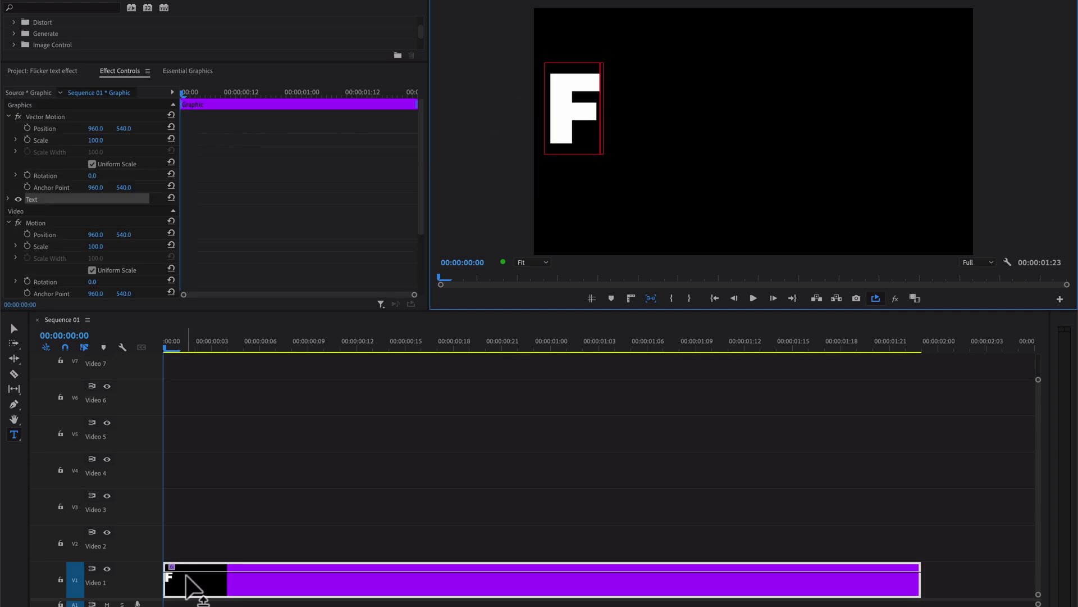
pyautogui.click(187, 582)
pyautogui.click(180, 72)
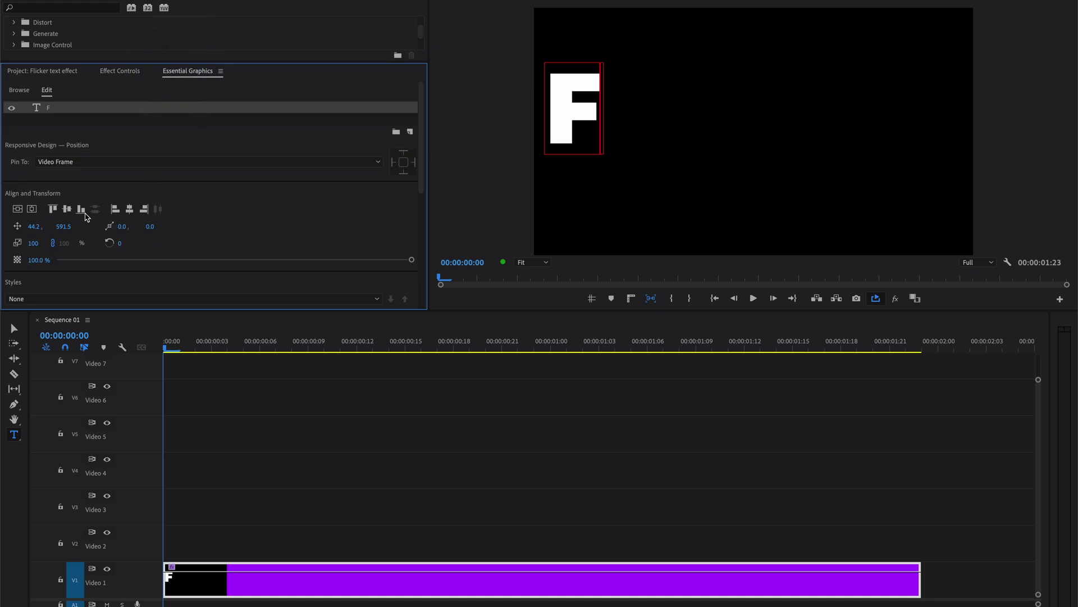
pyautogui.click(67, 210)
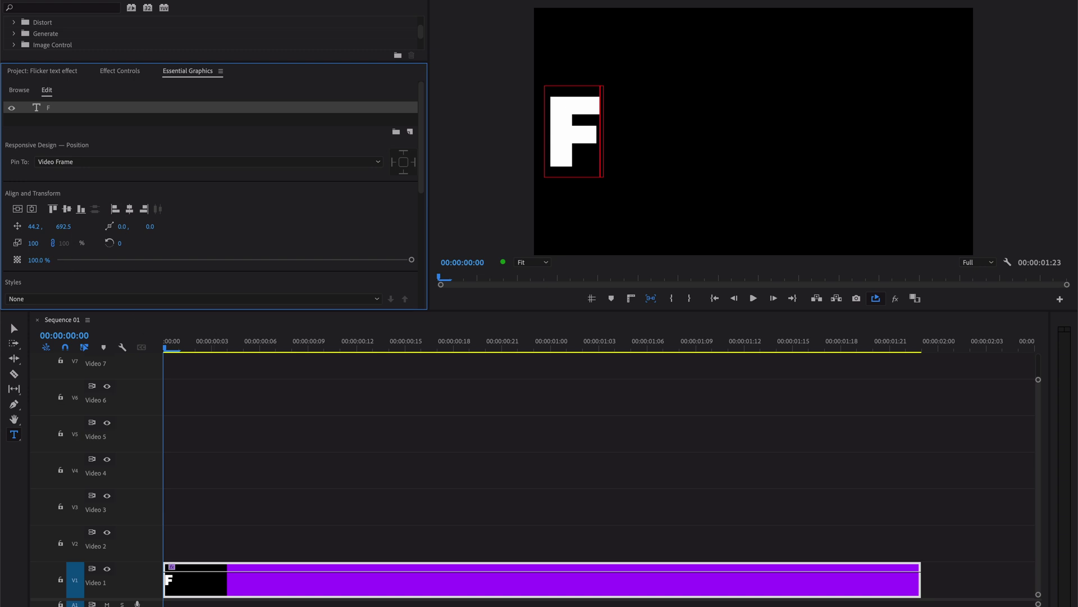
# - Make the letter L from a copy of the F clip on Video 2, with its Vector Motion horizontal position at 1194
pyautogui.click(220, 587)
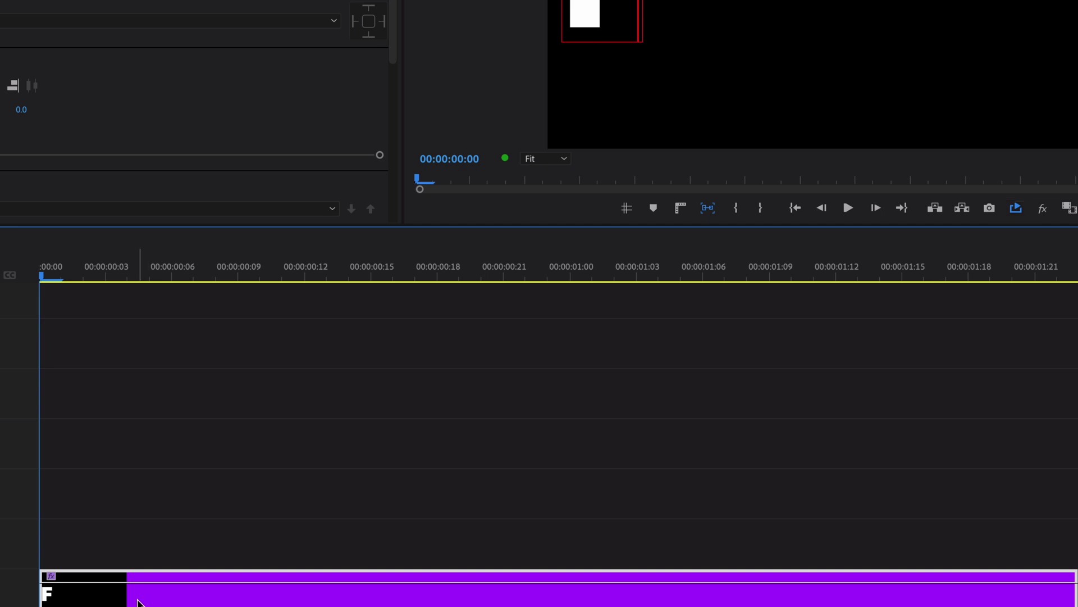
pyautogui.moveTo(138, 602); pyautogui.dragTo(140, 551)
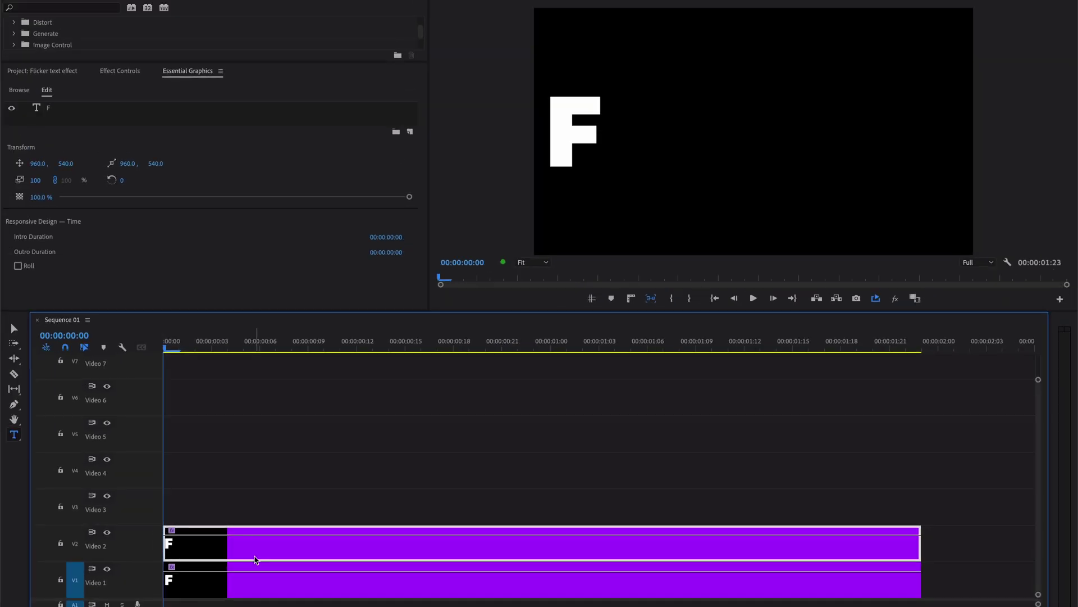
pyautogui.click(215, 553)
pyautogui.click(118, 74)
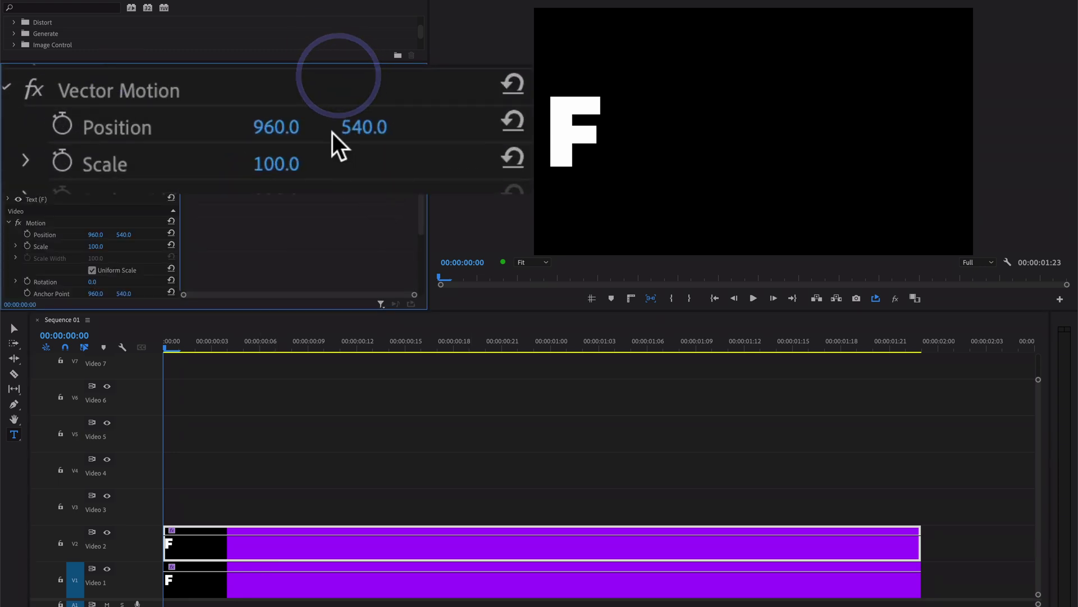
pyautogui.moveTo(97, 124); pyautogui.dragTo(145, 123)
pyautogui.click(646, 126)
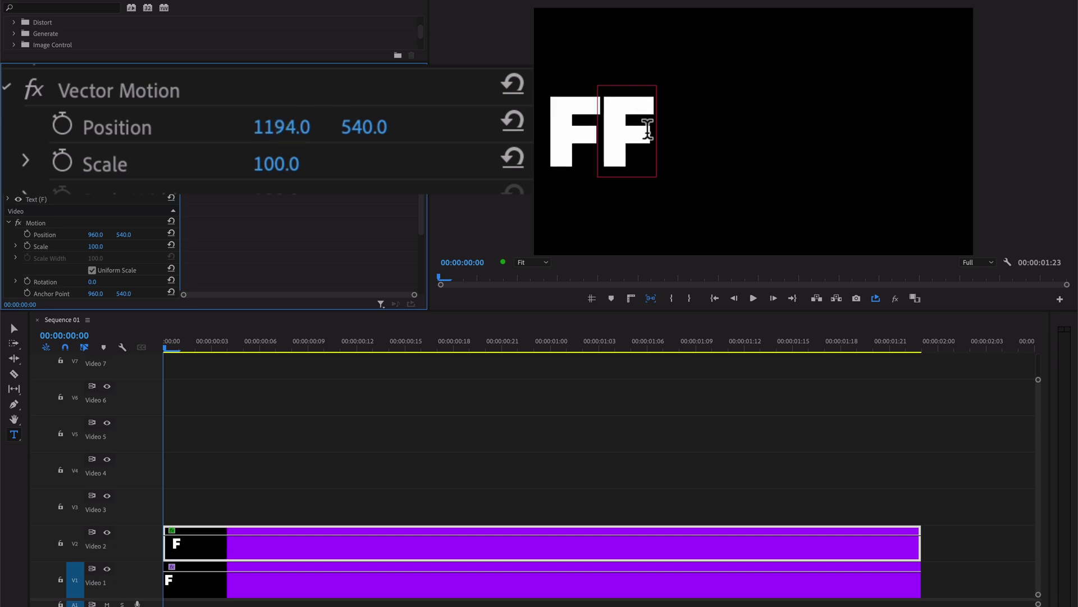
pyautogui.press('BackSpace')
pyautogui.write('L')
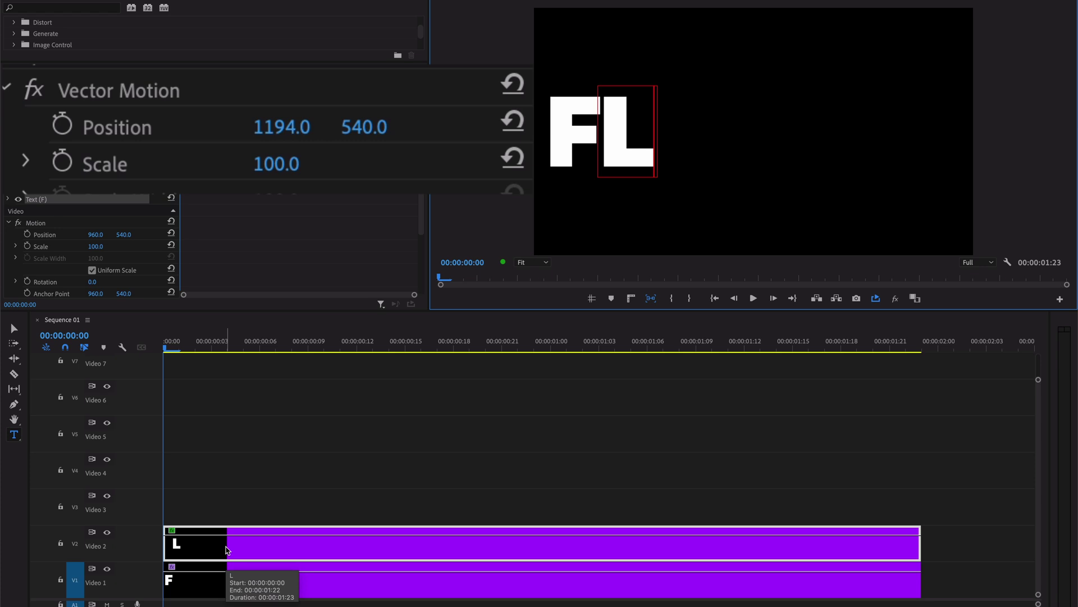
# - Make the letter I from a copy of the L clip on Video 3, with its Vector Motion horizontal position at 1435
pyautogui.moveTo(228, 549); pyautogui.dragTo(231, 508)
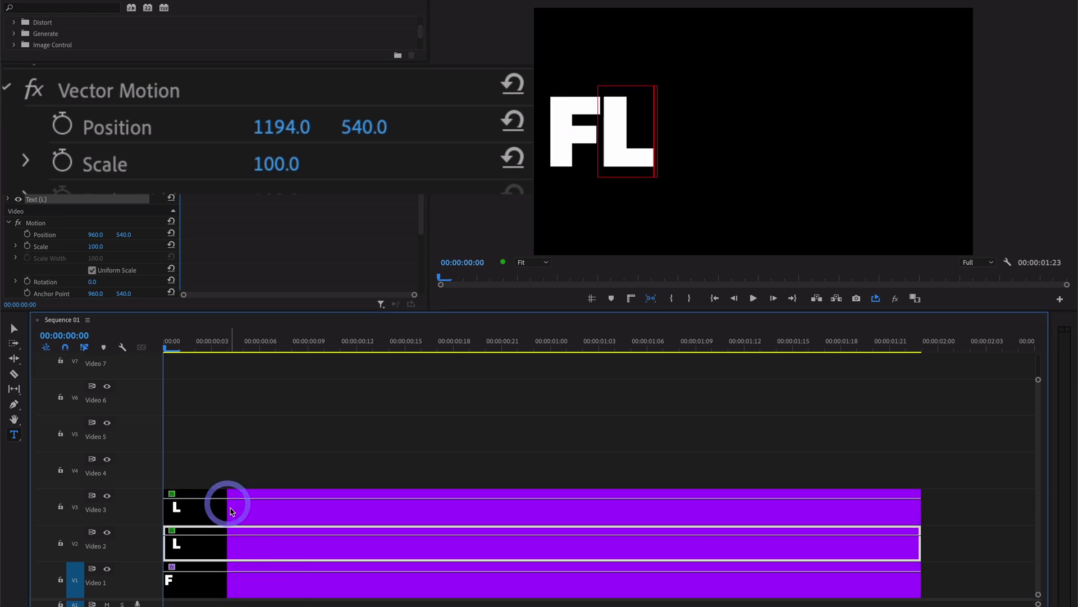
pyautogui.moveTo(292, 123); pyautogui.dragTo(428, 123)
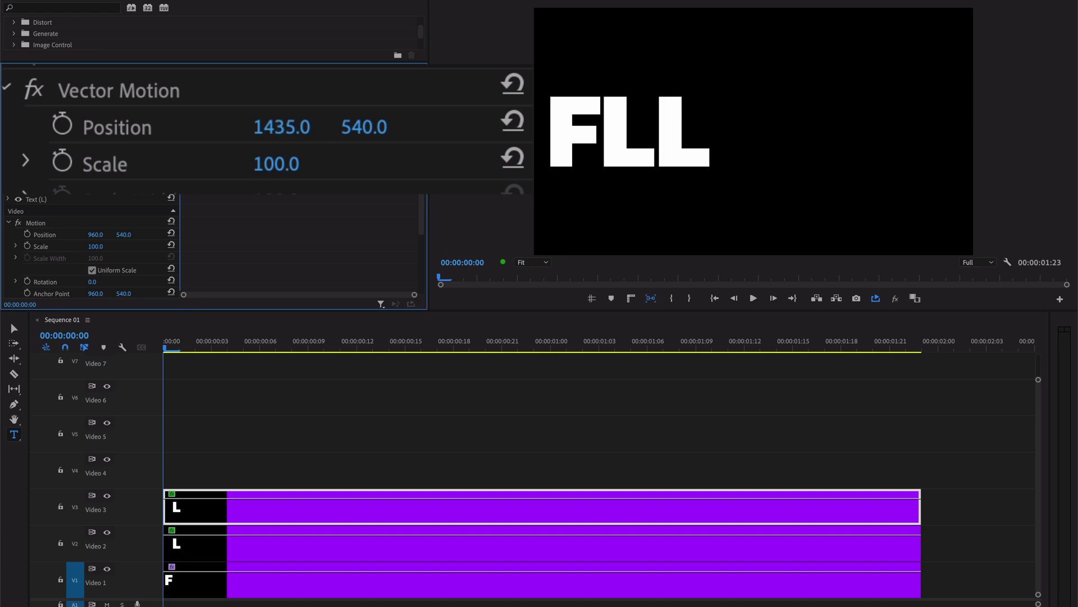
pyautogui.click(695, 157)
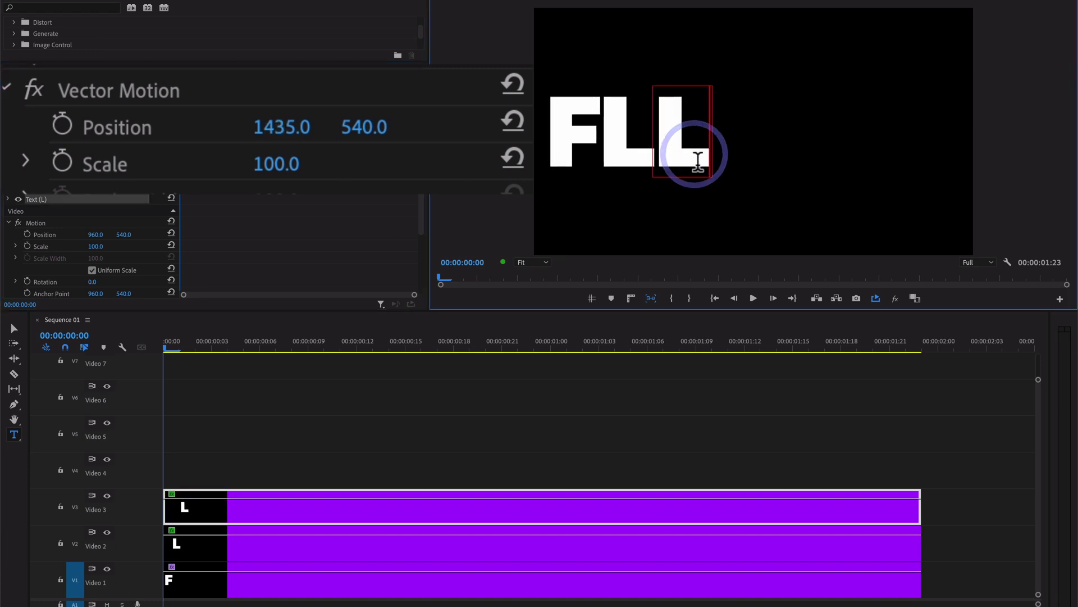
pyautogui.press('BackSpace')
pyautogui.write('I')
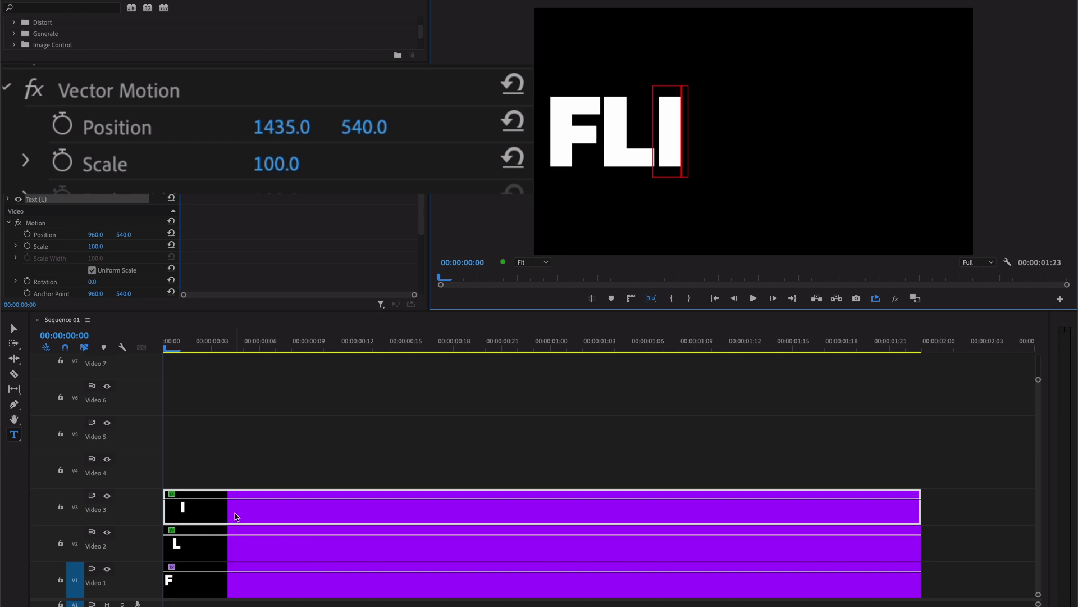
# - Make the letter C from a copy of the I clip on Video 4, with its Vector Motion horizontal position at 1569
pyautogui.moveTo(239, 510); pyautogui.dragTo(238, 477)
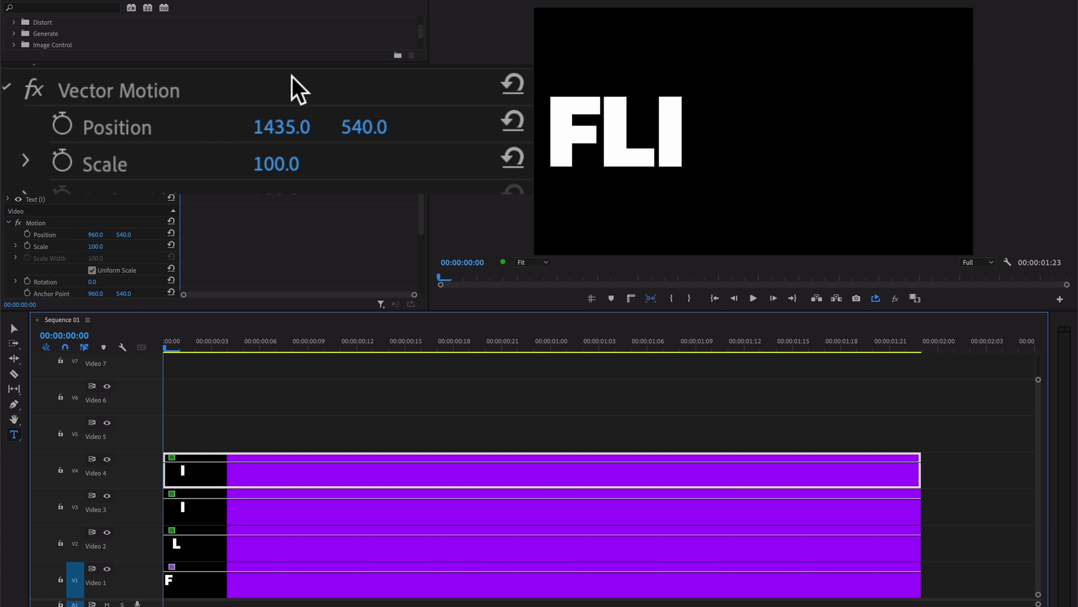
pyautogui.moveTo(301, 145); pyautogui.dragTo(377, 145)
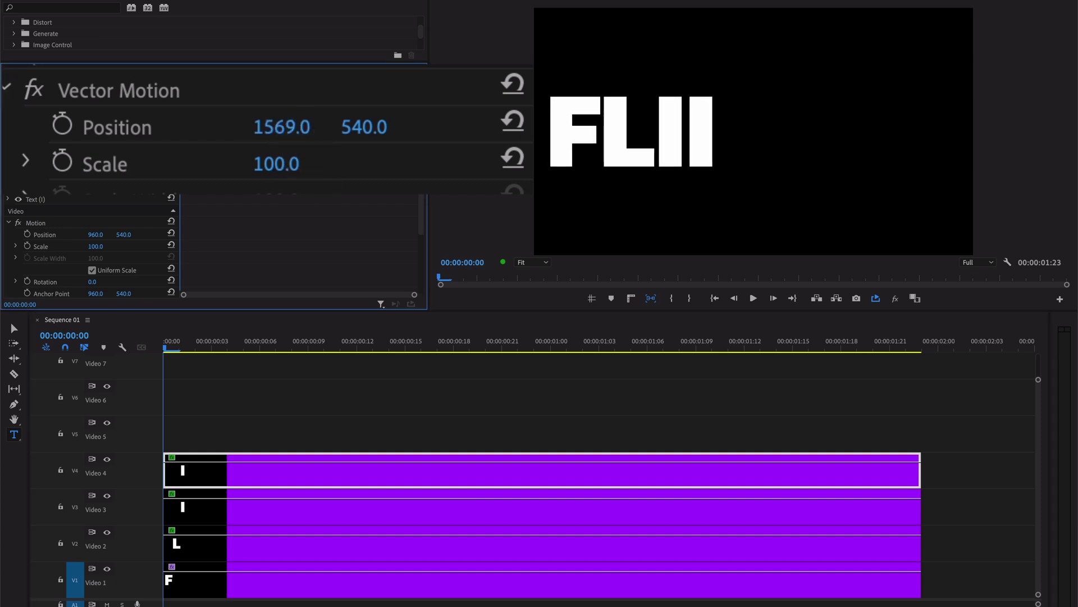
pyautogui.doubleClick(706, 138)
pyautogui.press('BackSpace')
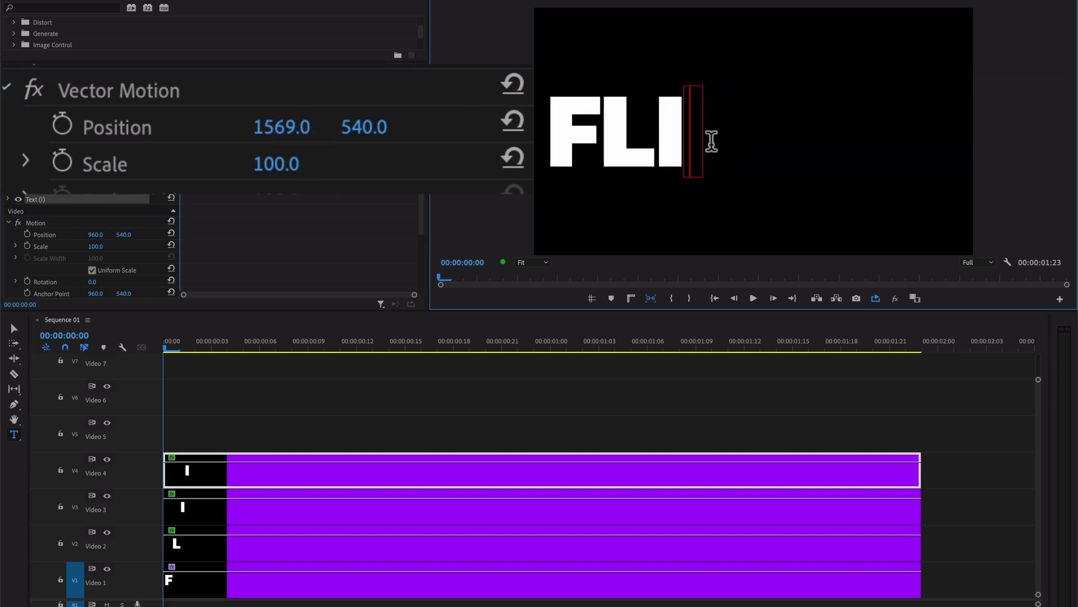
pyautogui.write('C')
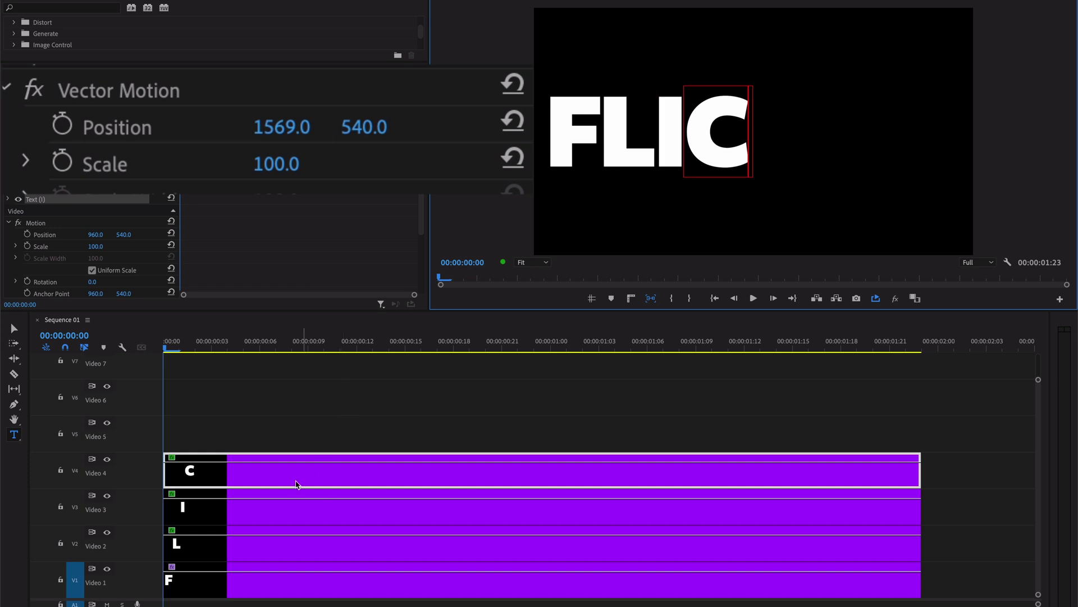
# - Make the letter K from a copy of the C clip on Video 5, with its Vector Motion horizontal position at 1833
pyautogui.moveTo(268, 465); pyautogui.dragTo(272, 438)
pyautogui.click(447, 433)
pyautogui.moveTo(282, 127); pyautogui.dragTo(430, 127)
pyautogui.click(807, 141)
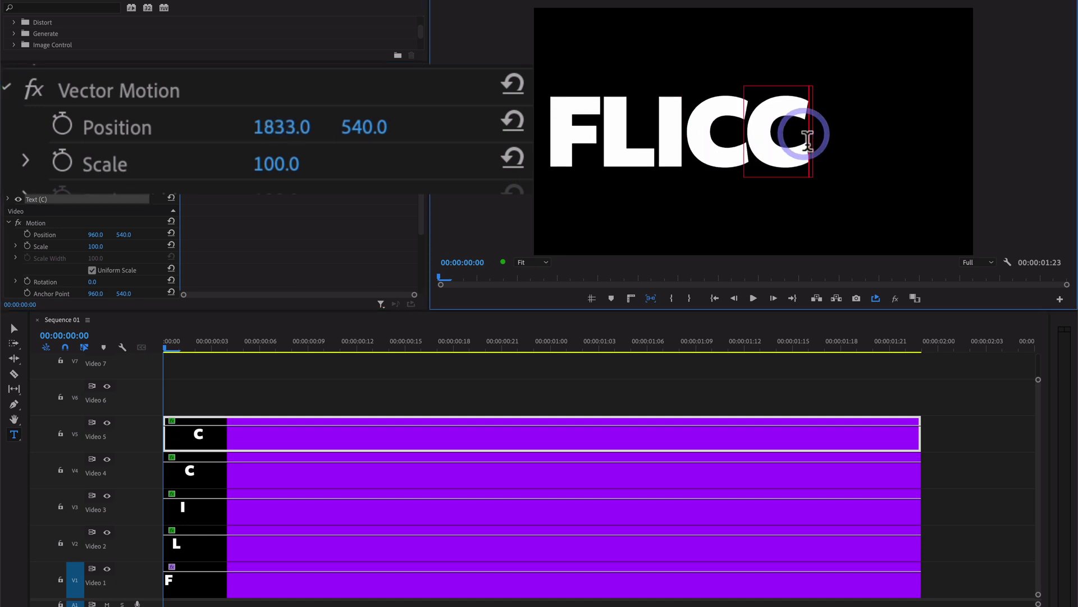
pyautogui.press('BackSpace')
pyautogui.write('K')
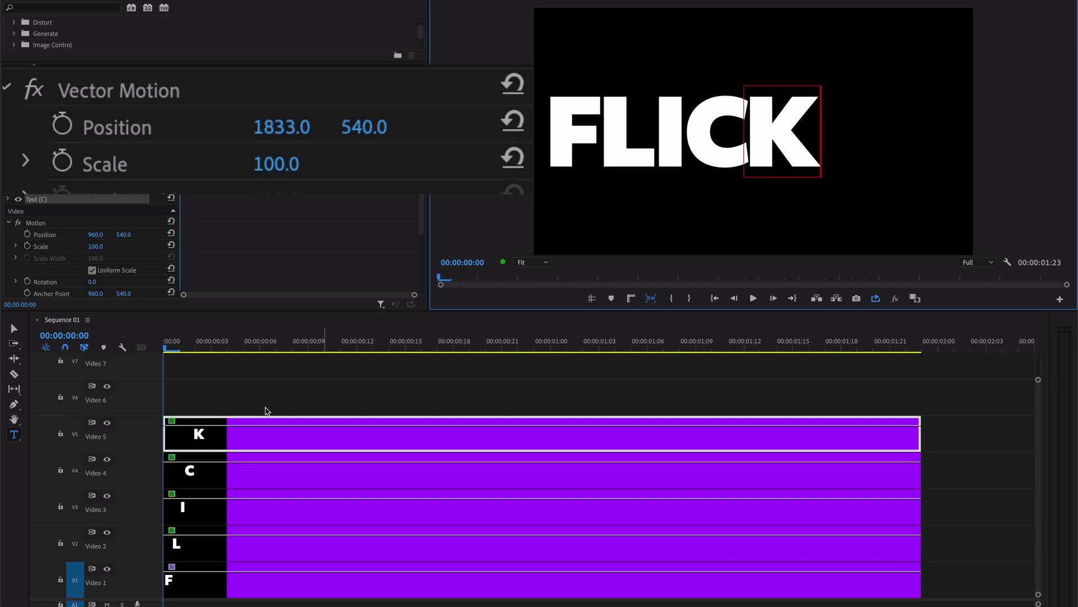
# - Make the letter E from a copy of the K clip on Video 6, with its Vector Motion horizontal position at 2152
pyautogui.moveTo(246, 438); pyautogui.dragTo(247, 397)
pyautogui.moveTo(287, 127); pyautogui.dragTo(377, 127)
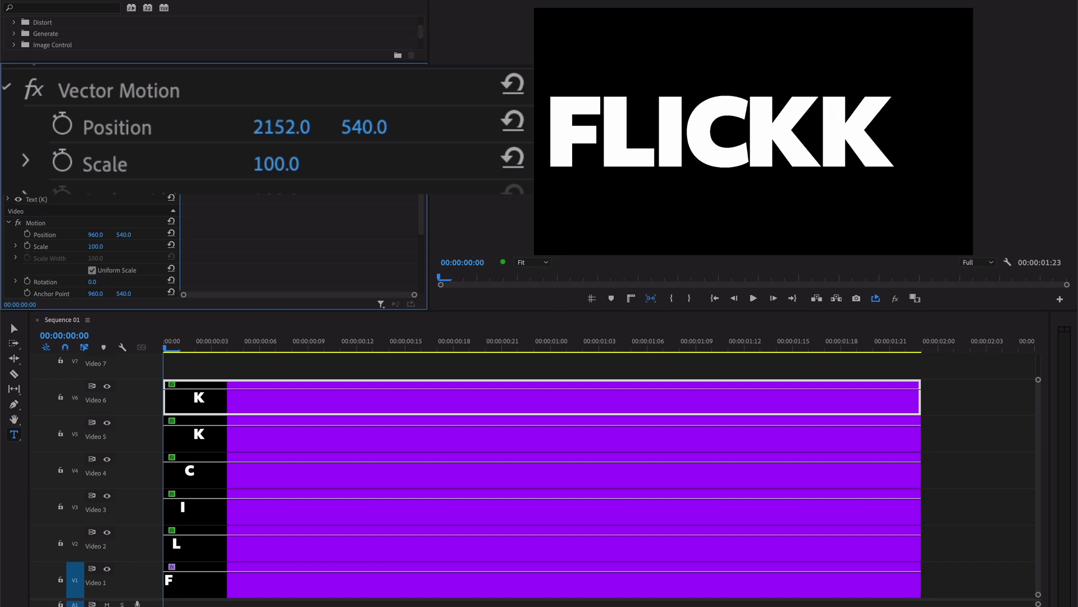
pyautogui.click(882, 148)
pyautogui.press('BackSpace')
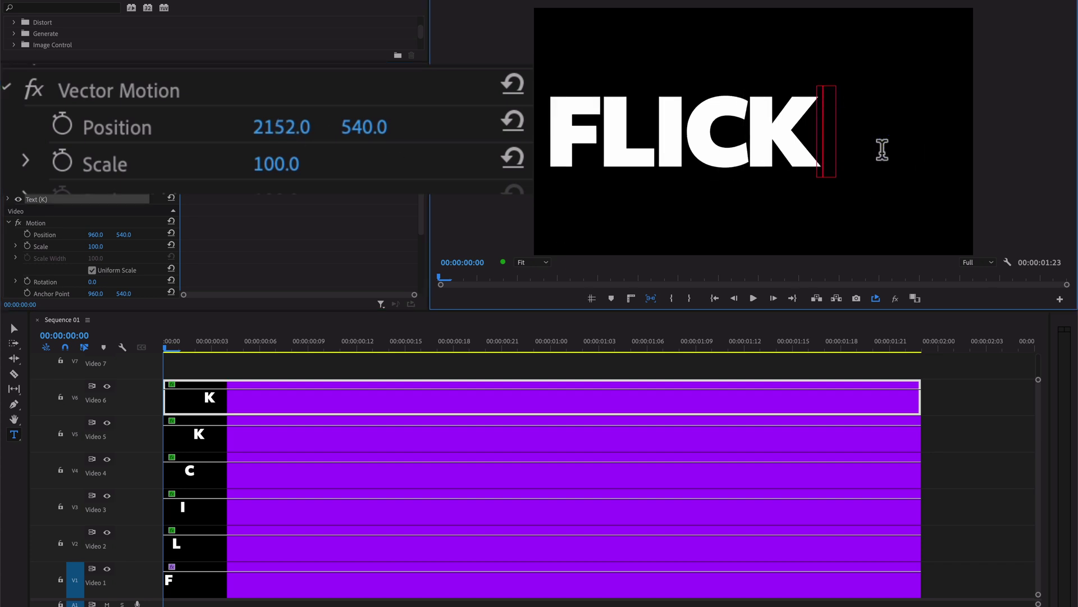
pyautogui.write('E')
# - Make the letter R from a copy of the E clip on Video 7, with its Vector Motion horizontal position at 2400
pyautogui.moveTo(209, 398); pyautogui.dragTo(206, 375)
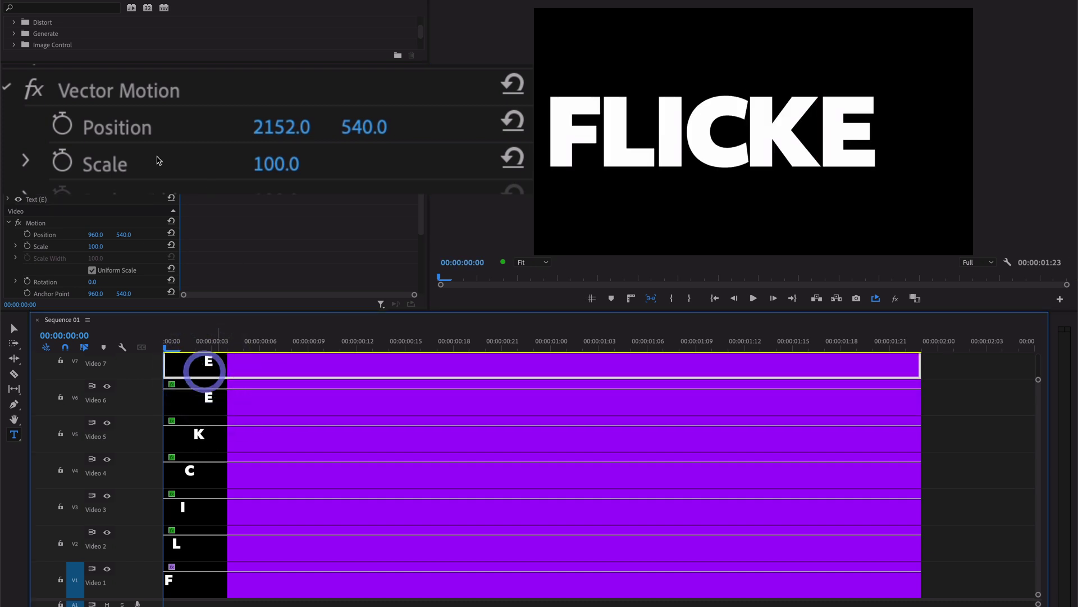
pyautogui.moveTo(278, 141); pyautogui.dragTo(193, 140)
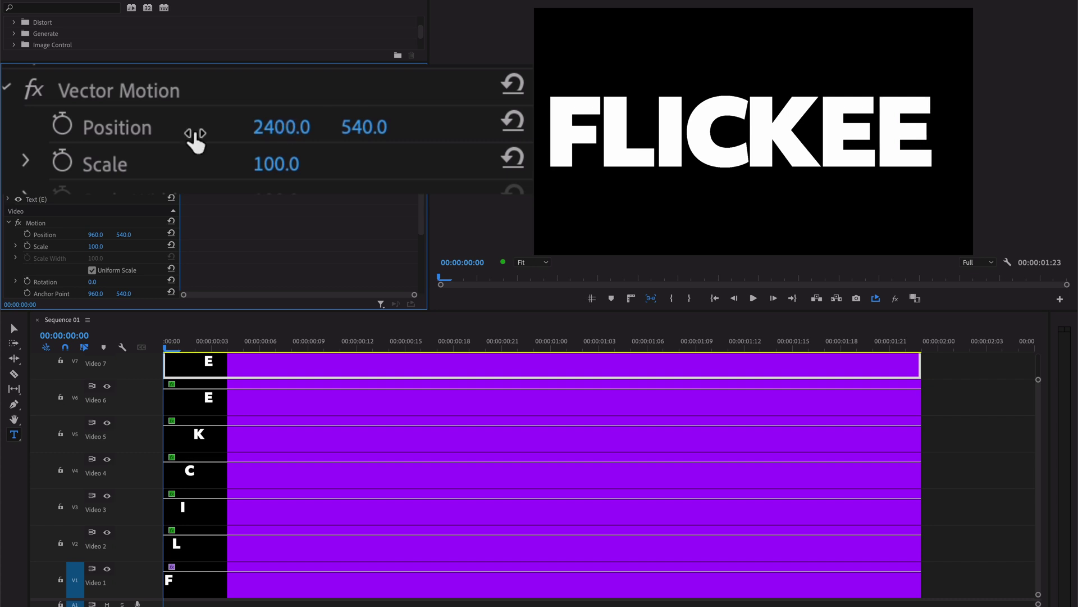
pyautogui.doubleClick(907, 161)
pyautogui.press('BackSpace')
pyautogui.write('R')
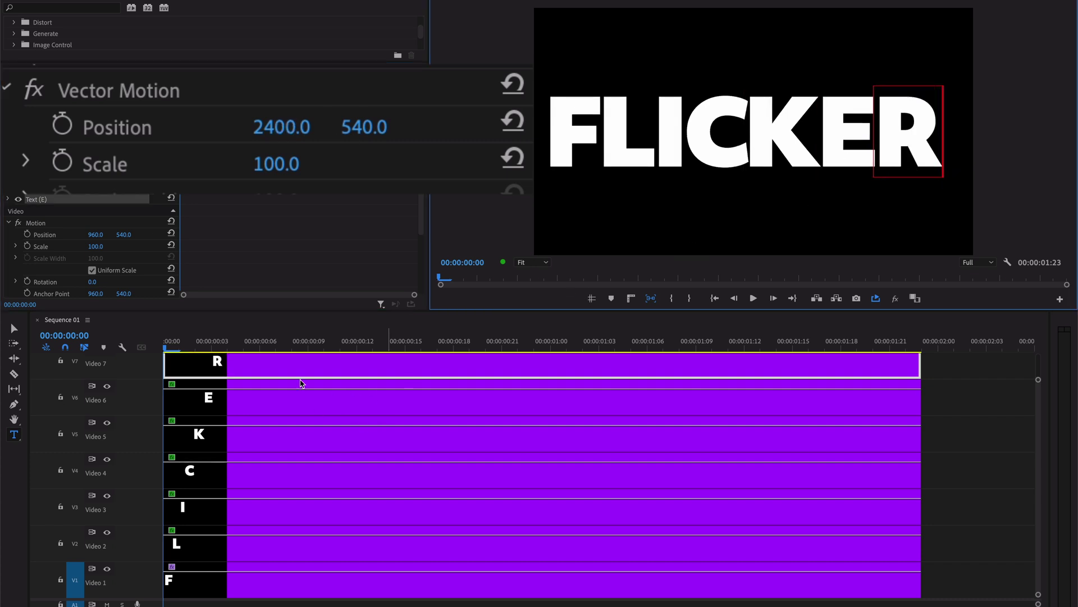
# - Place the playhead at frame 3 and increase the height of all video tracks in the timeline
pyautogui.click(210, 337)
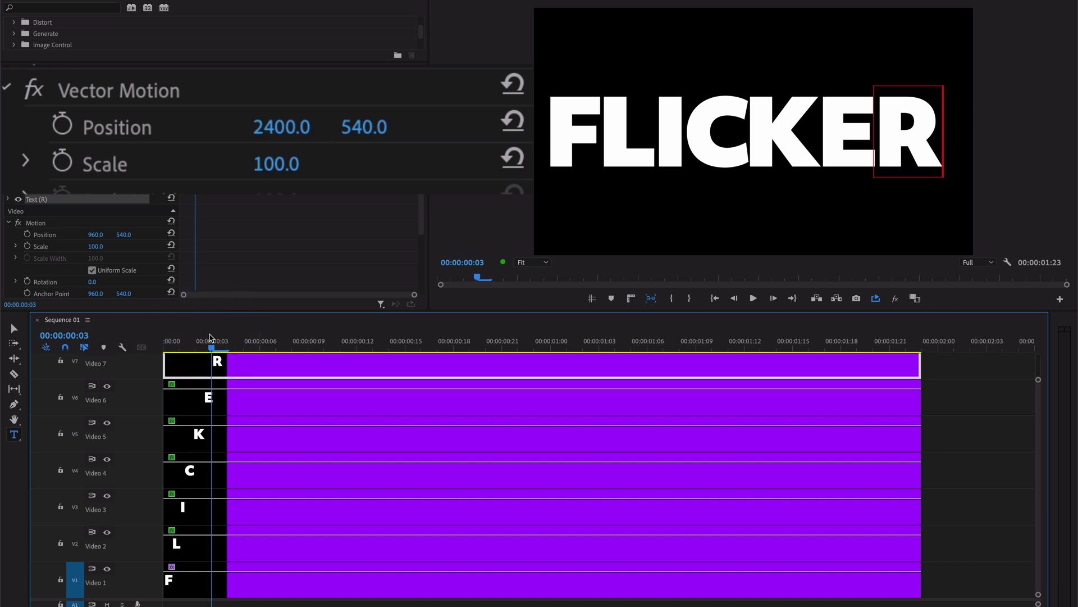
pyautogui.press('`')
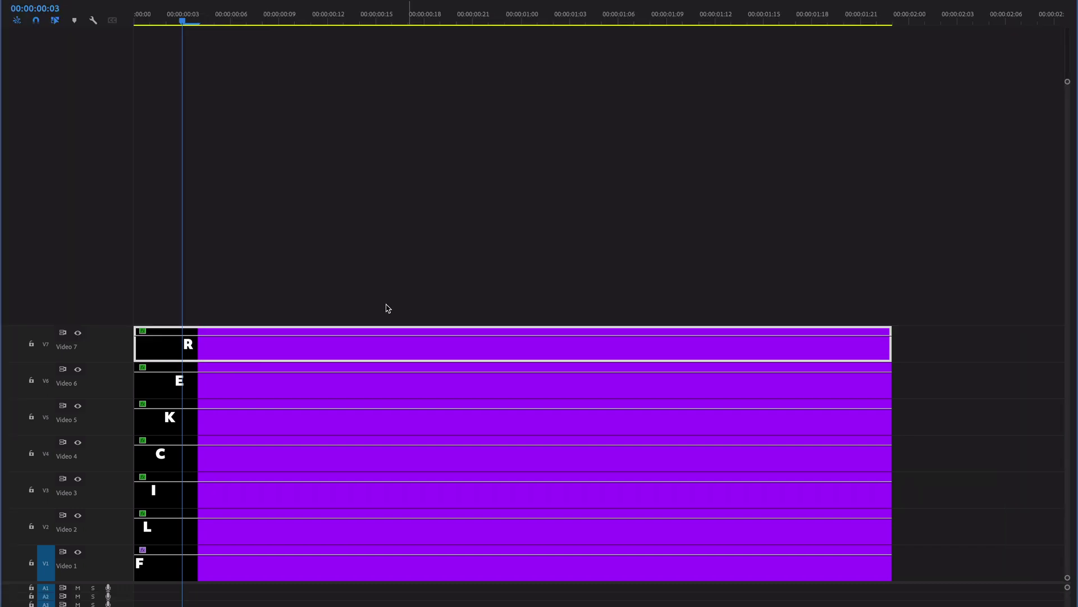
pyautogui.hotkey('ctrl', '=')
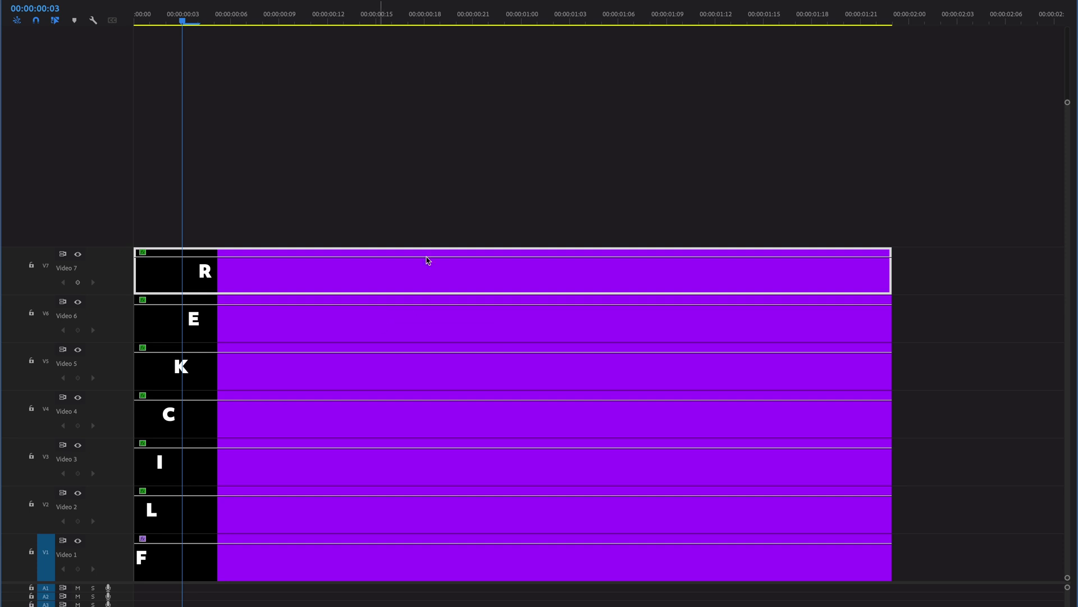
pyautogui.press('`')
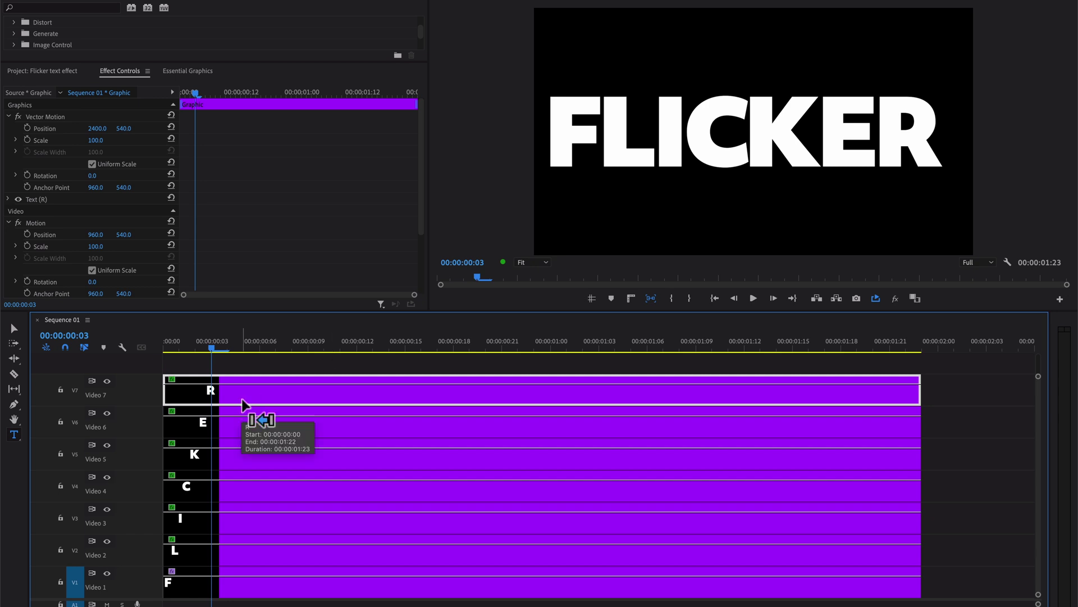
# - Move all seven letter clips together so they start at frame 5 of the sequence
pyautogui.hotkey('ctrl', 'a')
pyautogui.moveTo(243, 396)
pyautogui.mouseDown()
pyautogui.moveTo(272, 401)
pyautogui.moveTo(245, 398)
pyautogui.moveTo(257, 399)
pyautogui.mouseUp()
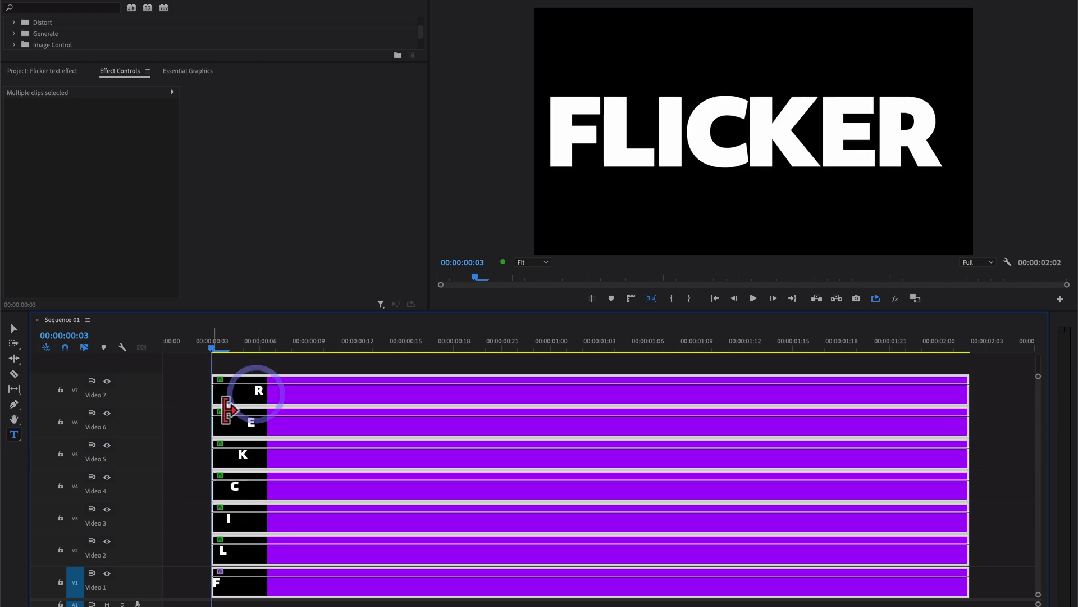
pyautogui.click(192, 391)
pyautogui.click(257, 397)
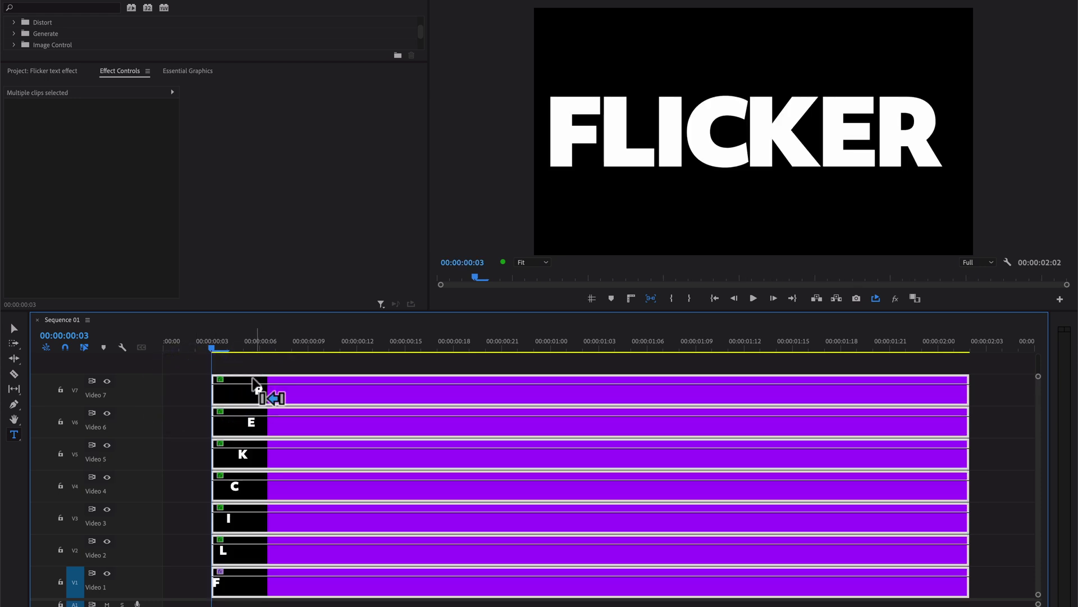
pyautogui.moveTo(258, 397); pyautogui.dragTo(284, 400)
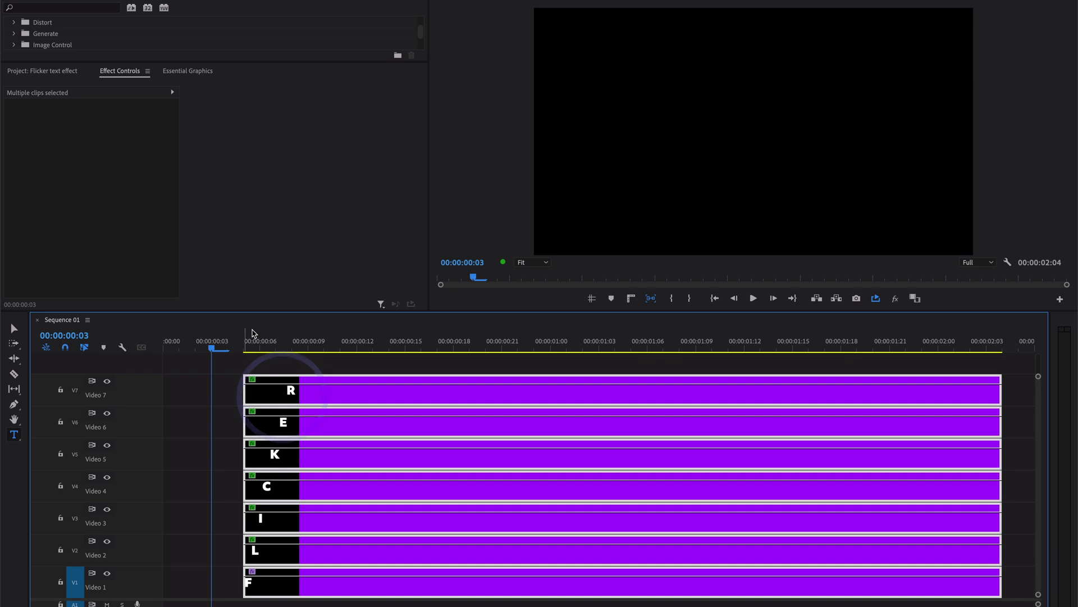
# - Shift only the R clip on Video 7 two frames later than the other letters
pyautogui.click(217, 397)
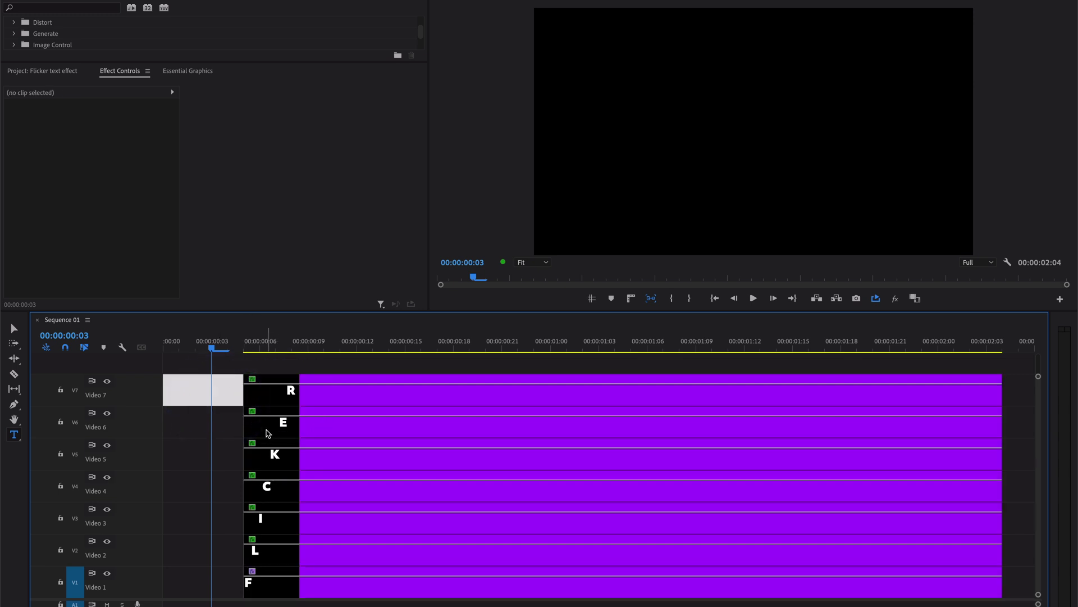
pyautogui.click(276, 402)
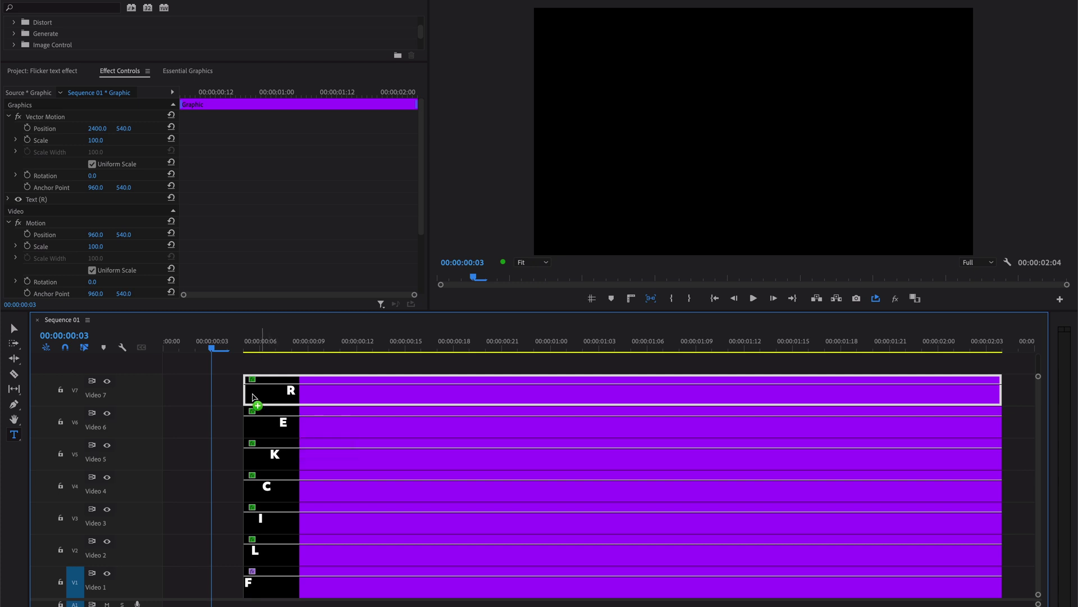
pyautogui.moveTo(254, 397); pyautogui.dragTo(299, 393)
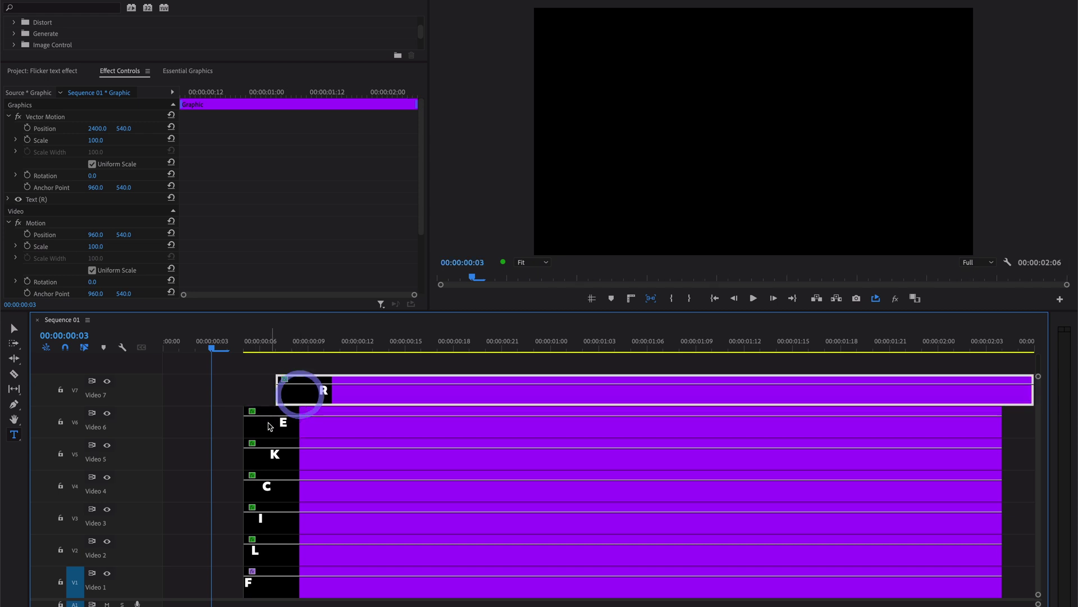
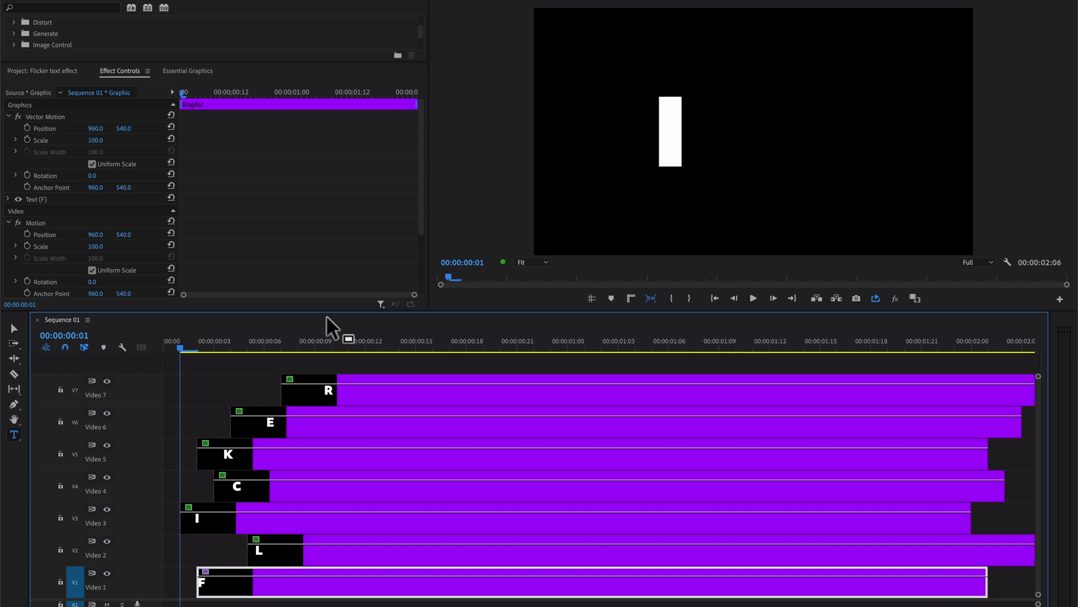
# - Enlarge the timeline area and slice the start of the E clip on Video 6 into one-frame pieces with cuts at frames 5 through 9
pyautogui.moveTo(333, 318); pyautogui.dragTo(324, 270)
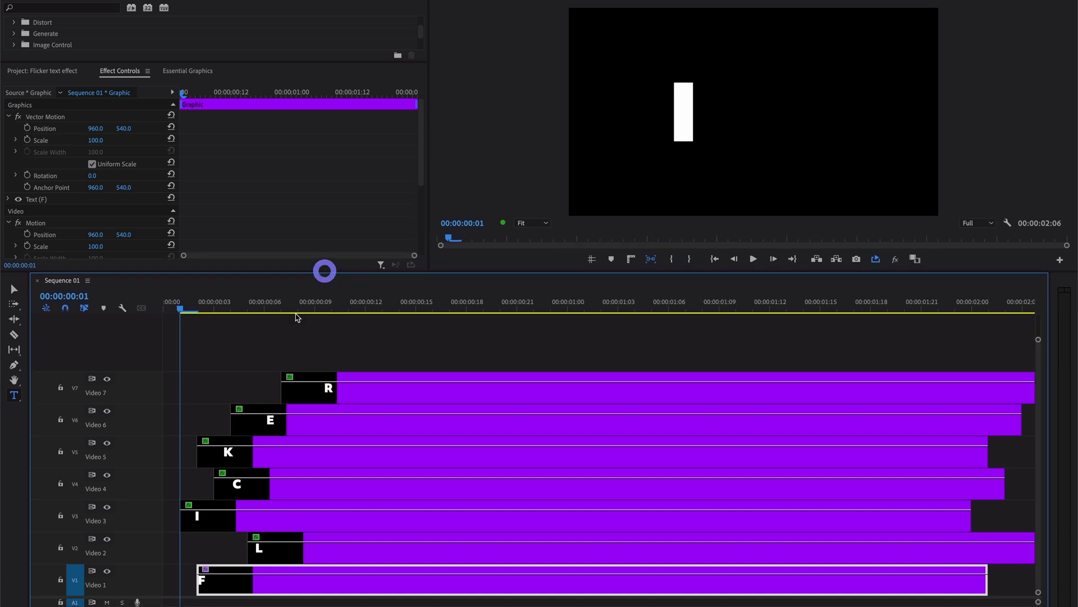
pyautogui.click(299, 320)
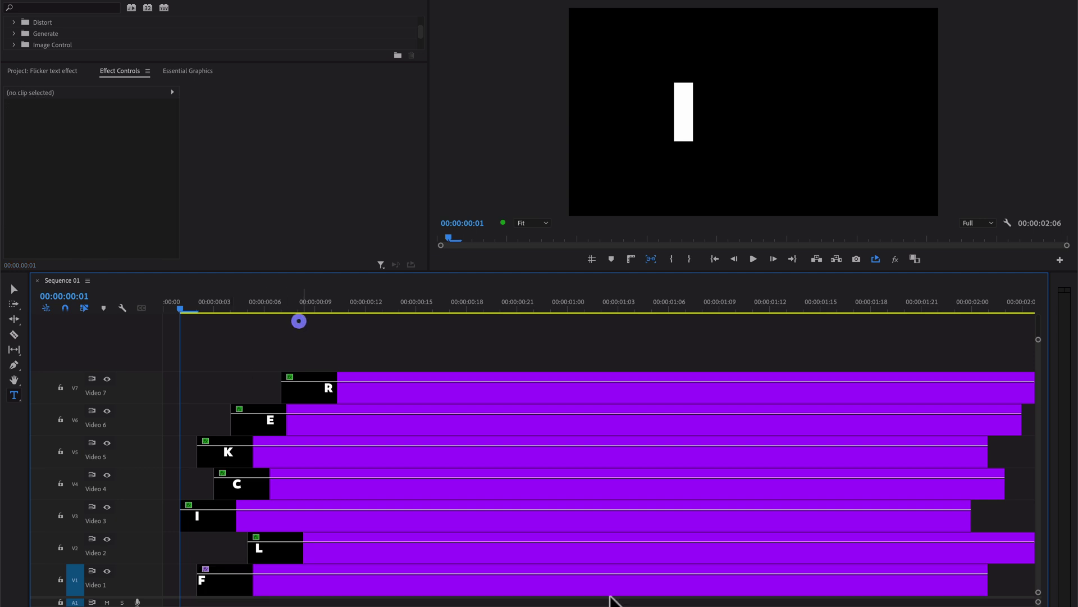
pyautogui.click(241, 428)
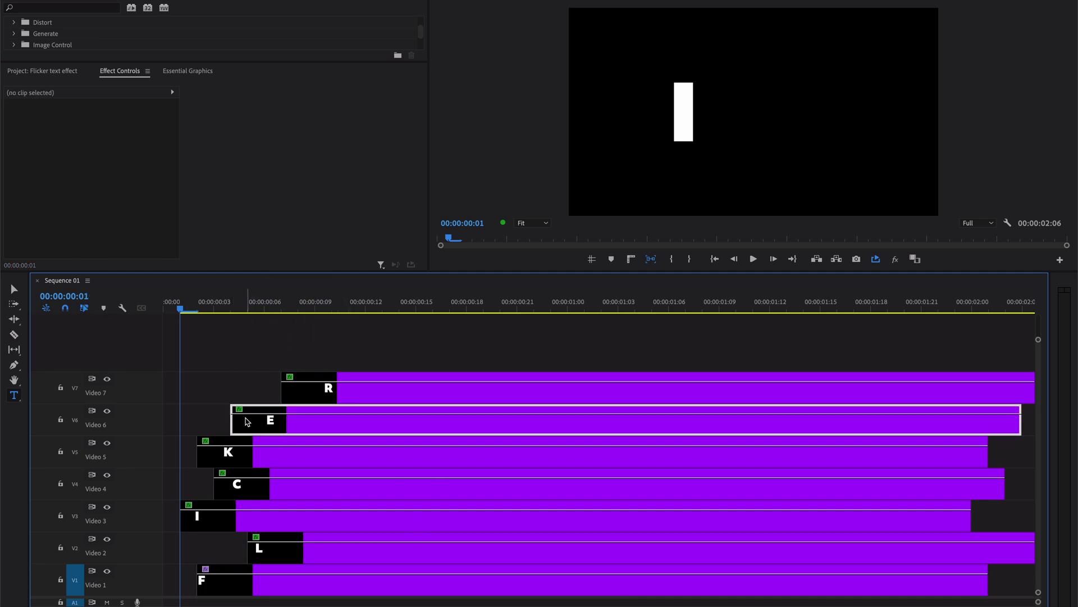
pyautogui.click(232, 305)
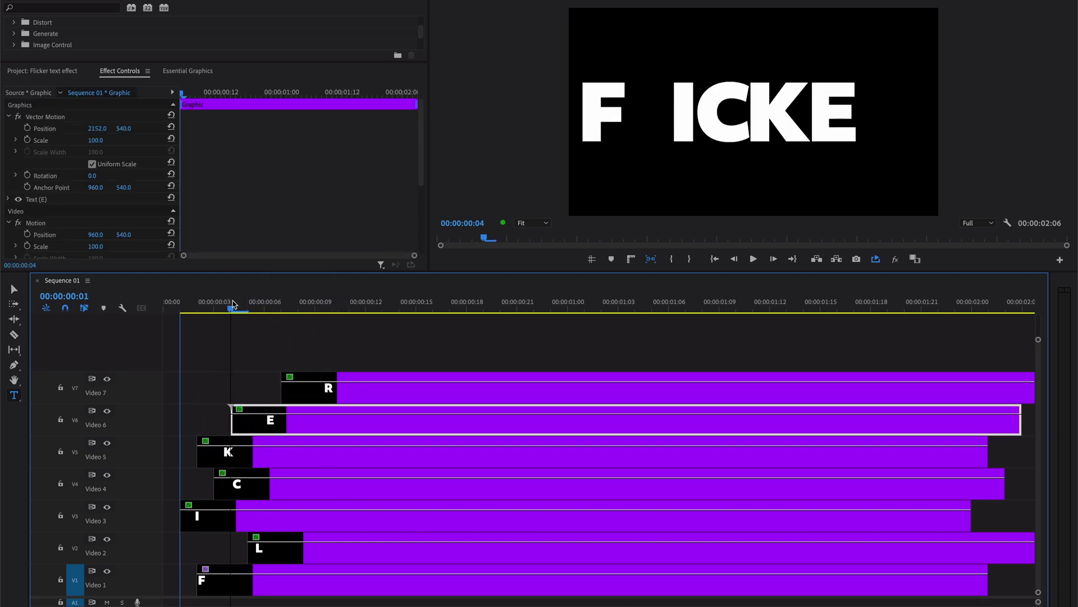
pyautogui.click(248, 309)
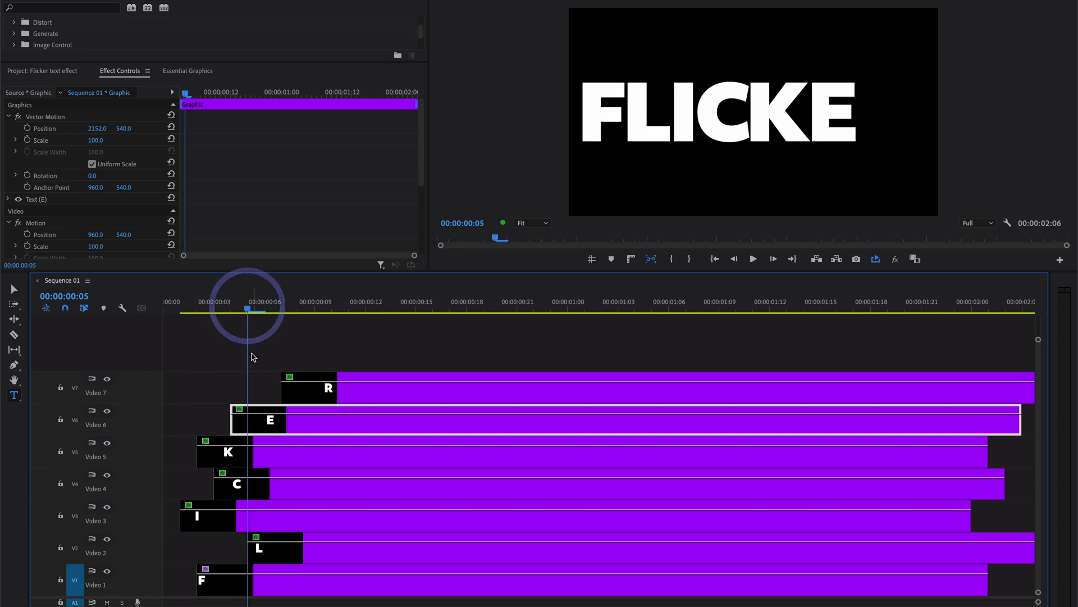
pyautogui.press('c')
pyautogui.click(248, 417)
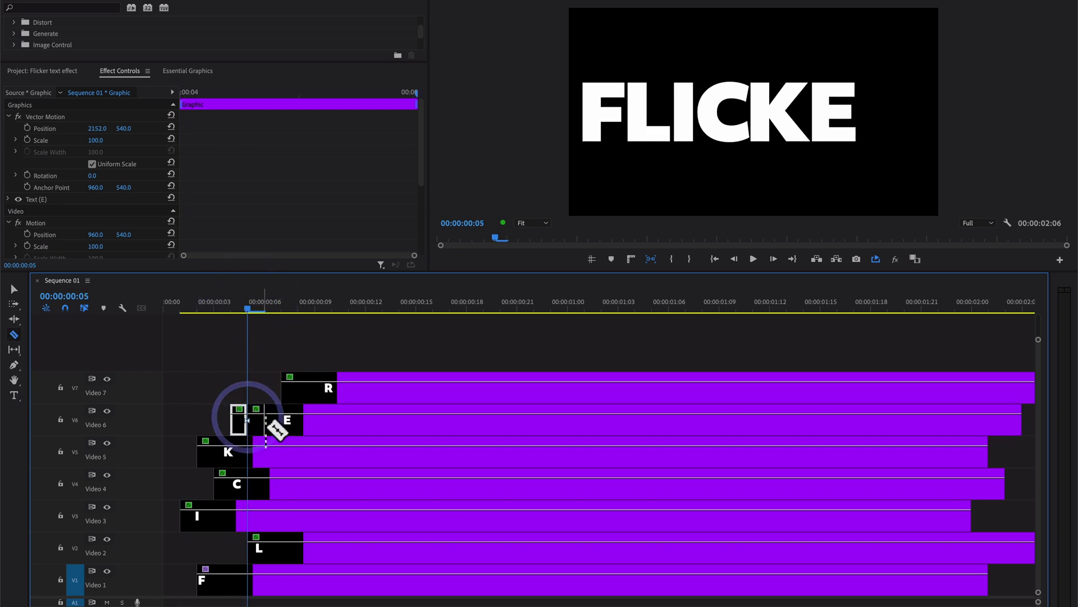
pyautogui.click(265, 417)
pyautogui.click(299, 429)
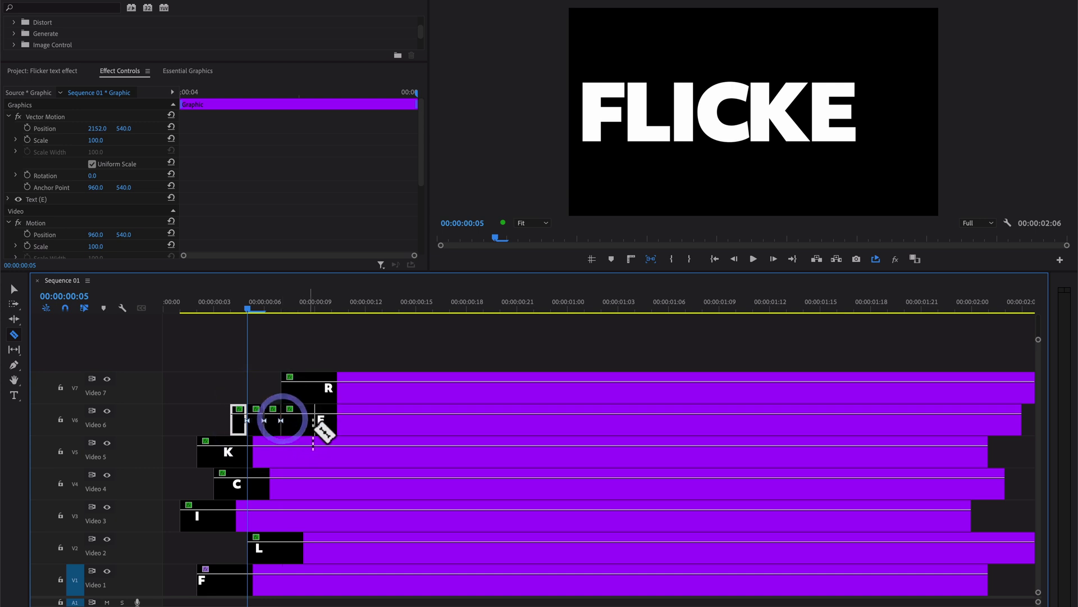
pyautogui.click(315, 429)
pyautogui.click(320, 430)
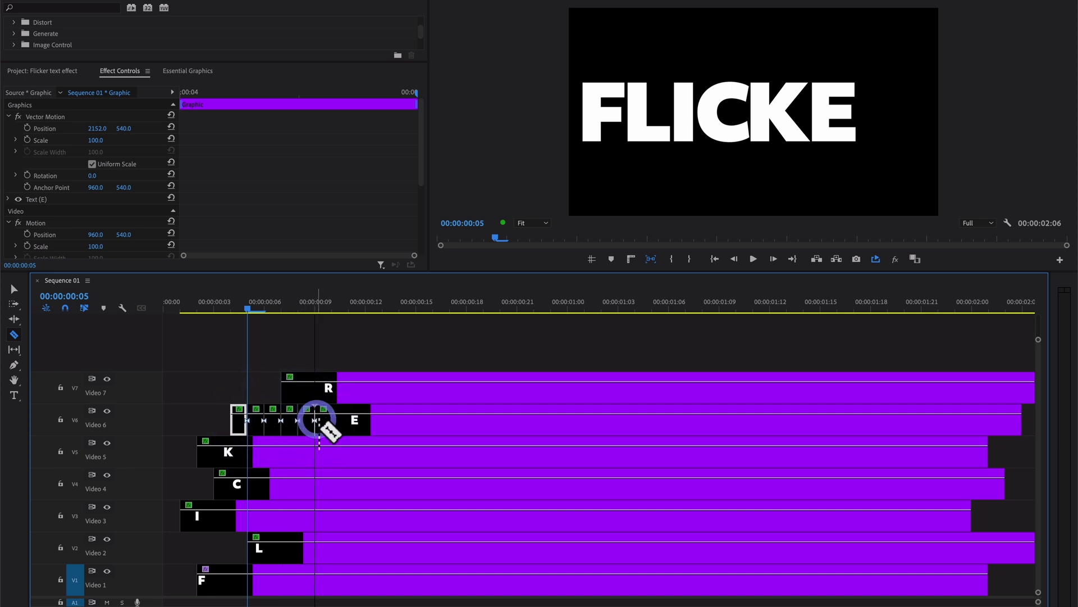
# - Cut the E clip at frame 10 as well and delete its one-frame pieces at frames 5, 7 and 9
pyautogui.press('v')
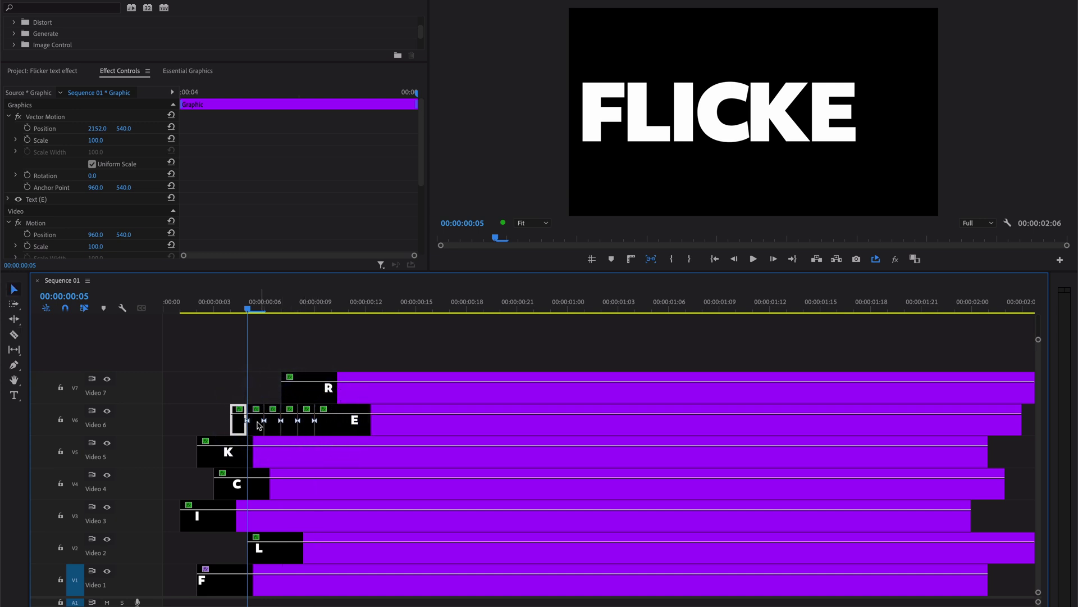
pyautogui.press('Delete')
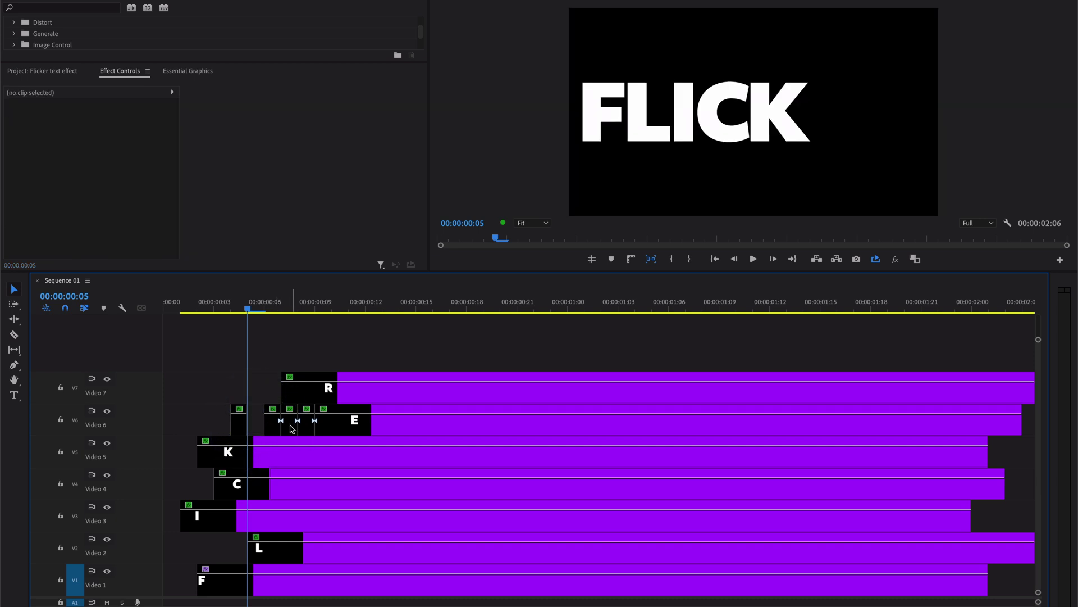
pyautogui.click(292, 429)
pyautogui.press('Delete')
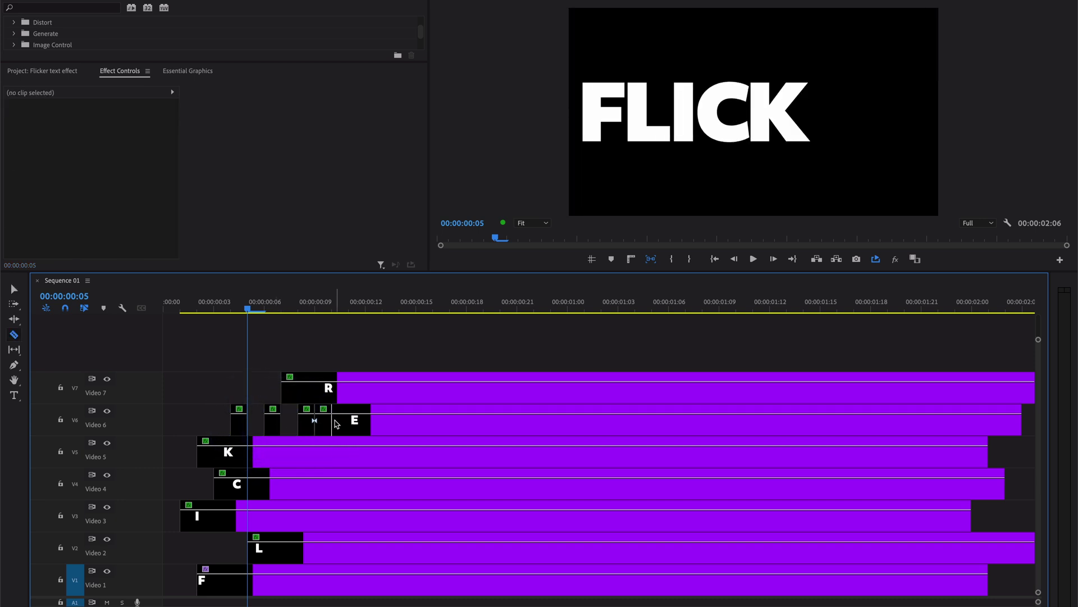
pyautogui.click(325, 426)
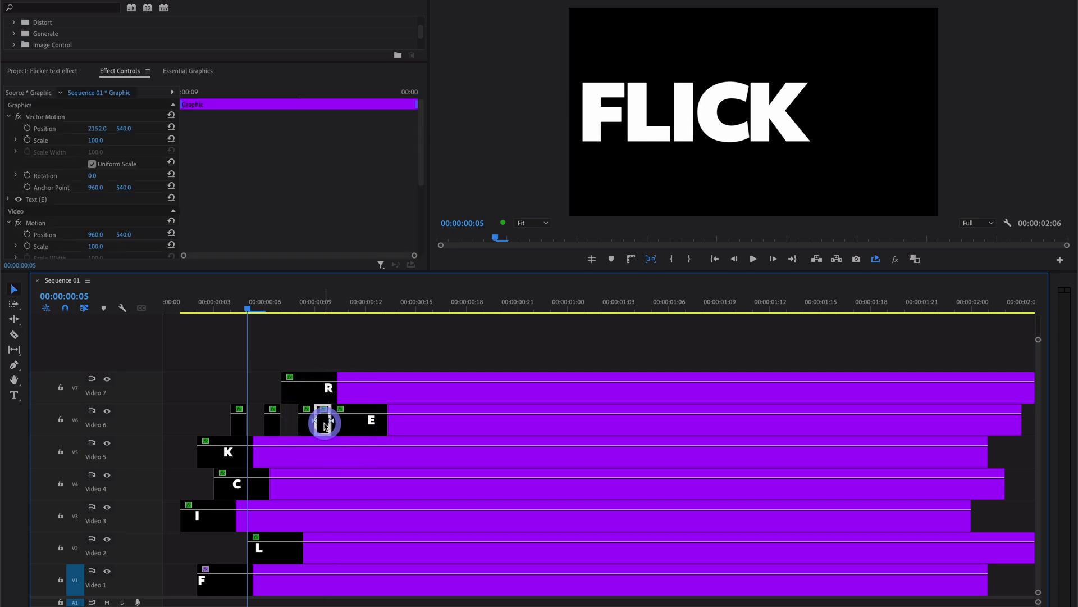
pyautogui.press('Delete')
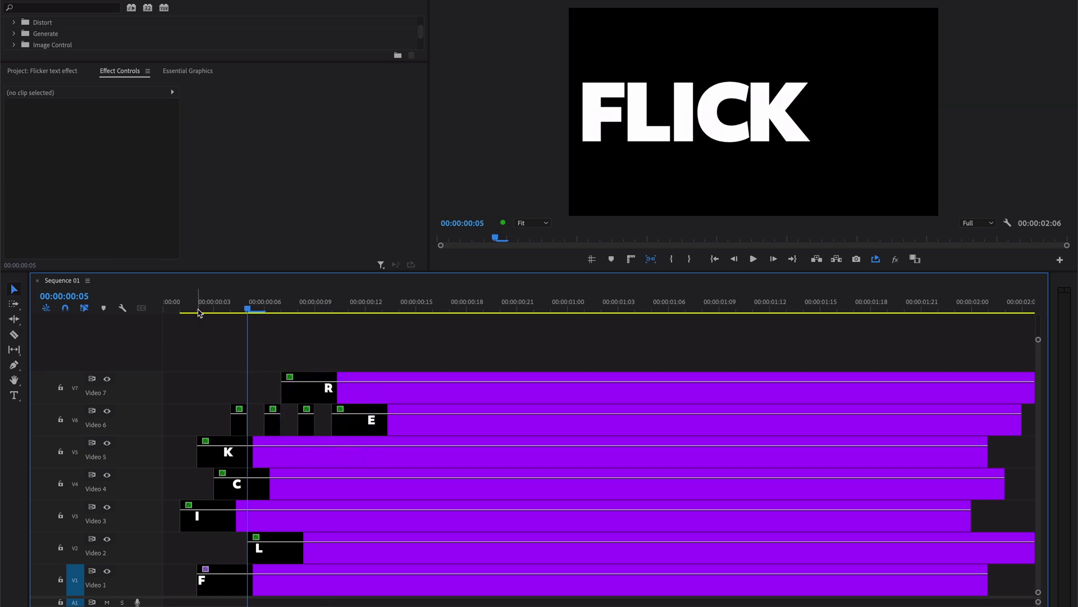
# - Play the sequence repeatedly from its beginning to review the flicker of the staggered letters
pyautogui.click(174, 306)
pyautogui.press('space')
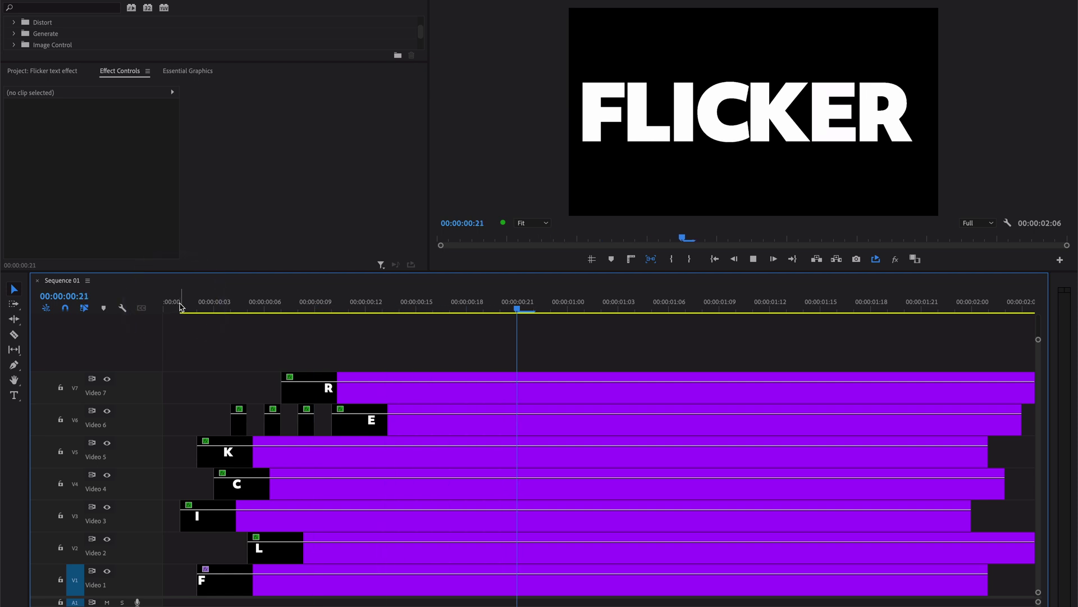
pyautogui.click(178, 306)
pyautogui.click(180, 306)
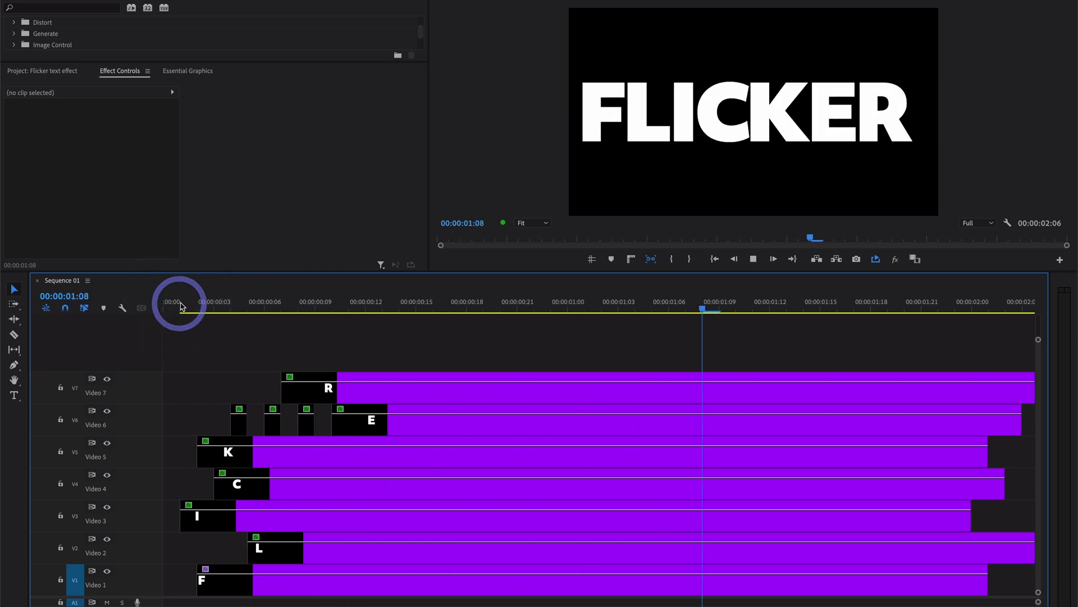
pyautogui.click(180, 306)
pyautogui.click(180, 306)
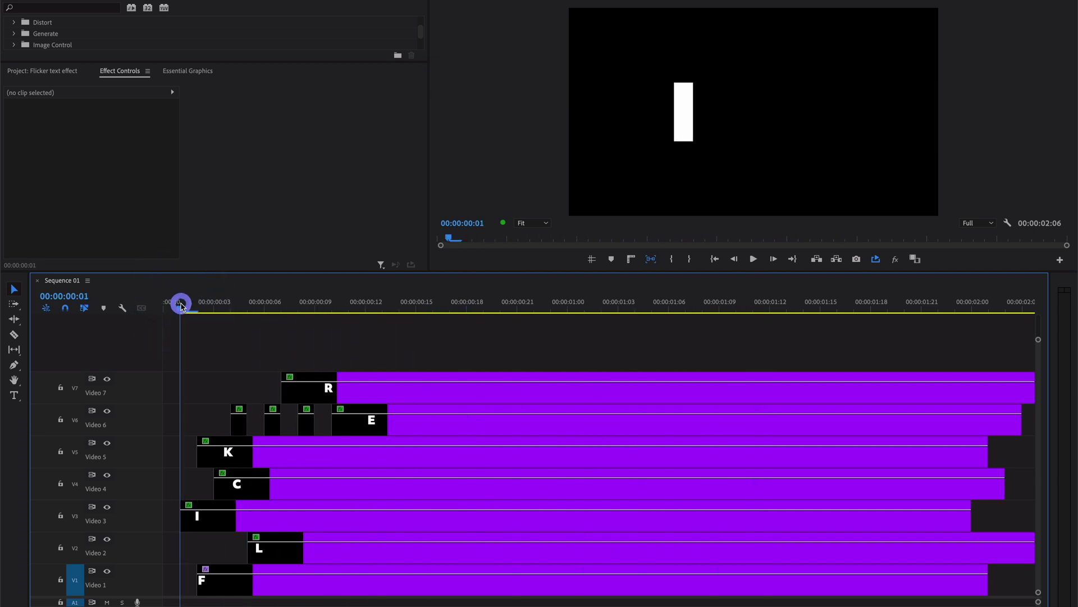
pyautogui.click(180, 306)
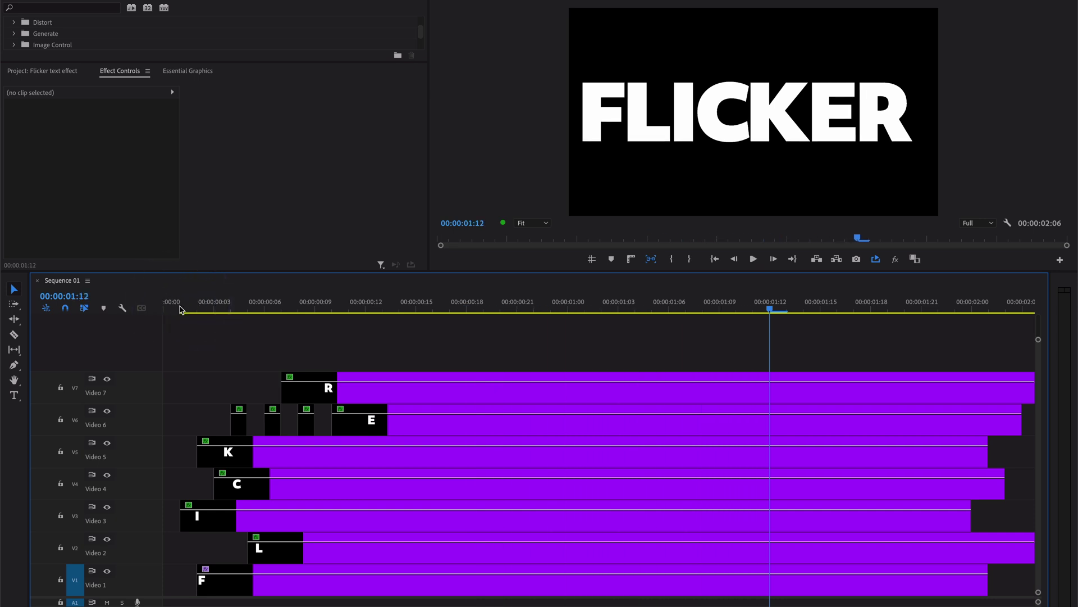
# - Slice the start of the I clip on Video 3 into one-frame pieces with cuts at frames 2 through 7
pyautogui.click(230, 462)
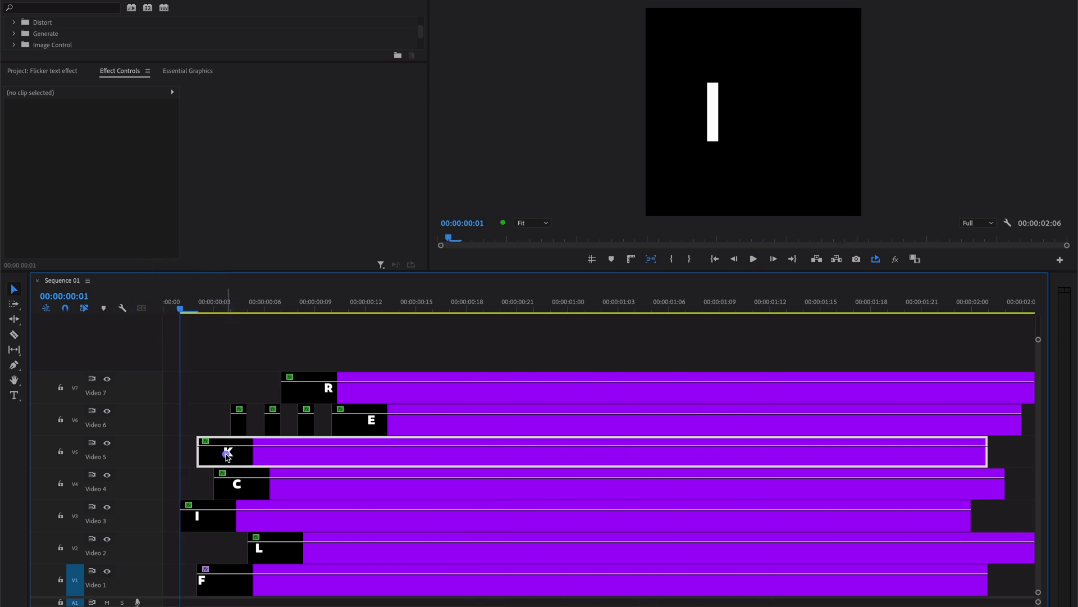
pyautogui.click(207, 519)
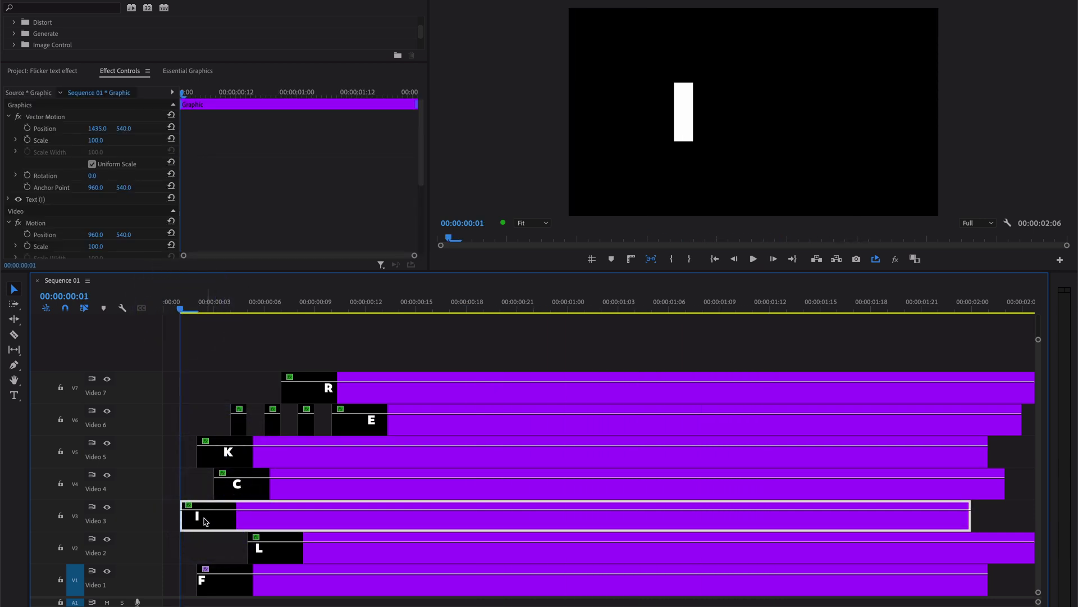
pyautogui.click(197, 518)
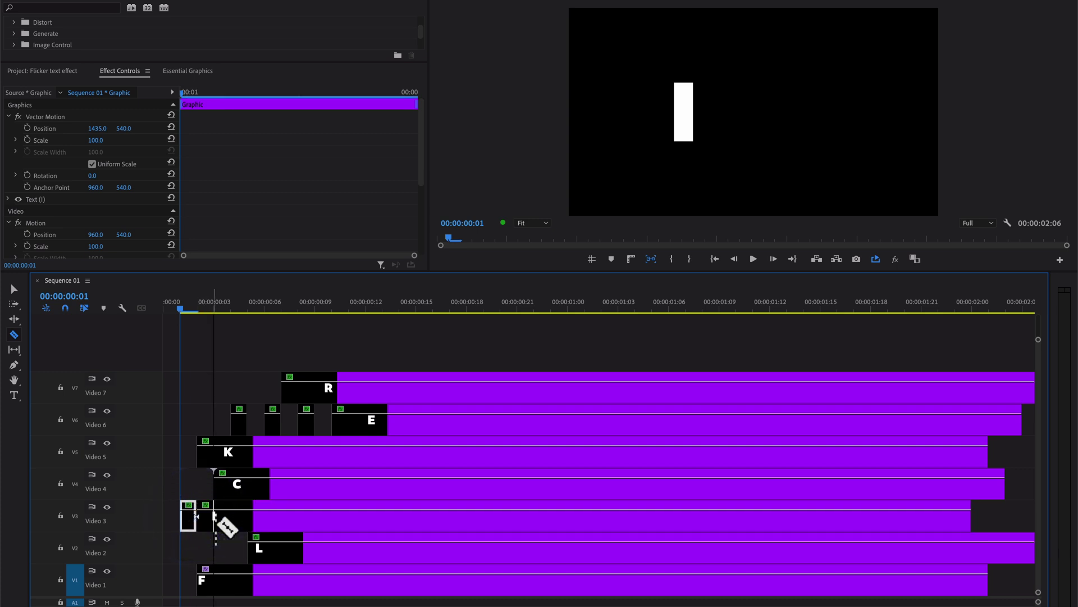
pyautogui.click(214, 517)
pyautogui.click(231, 517)
pyautogui.click(247, 517)
pyautogui.click(265, 517)
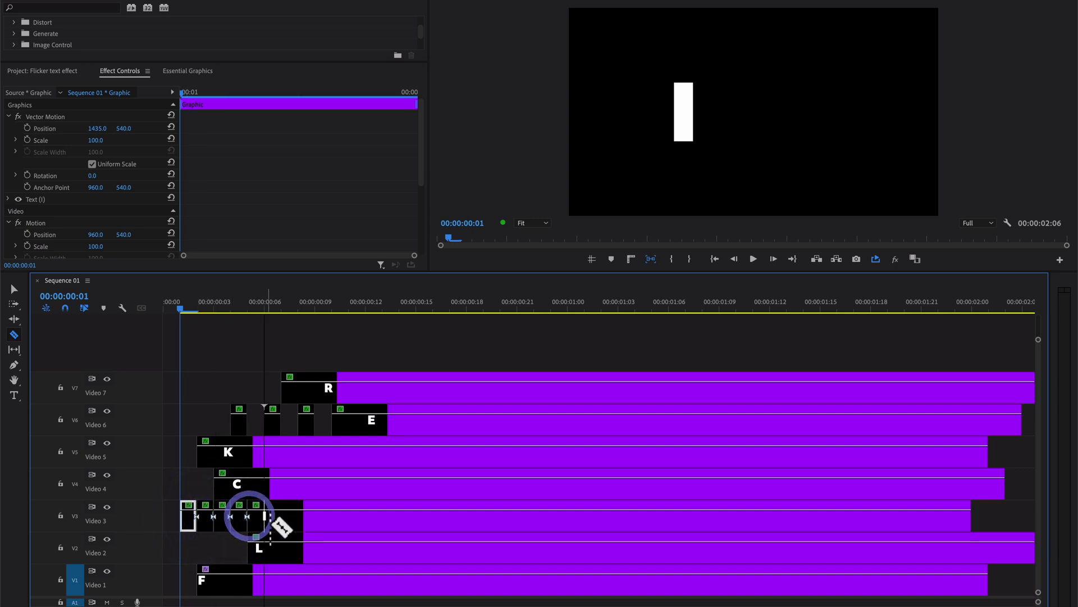
pyautogui.click(281, 517)
pyautogui.press('v')
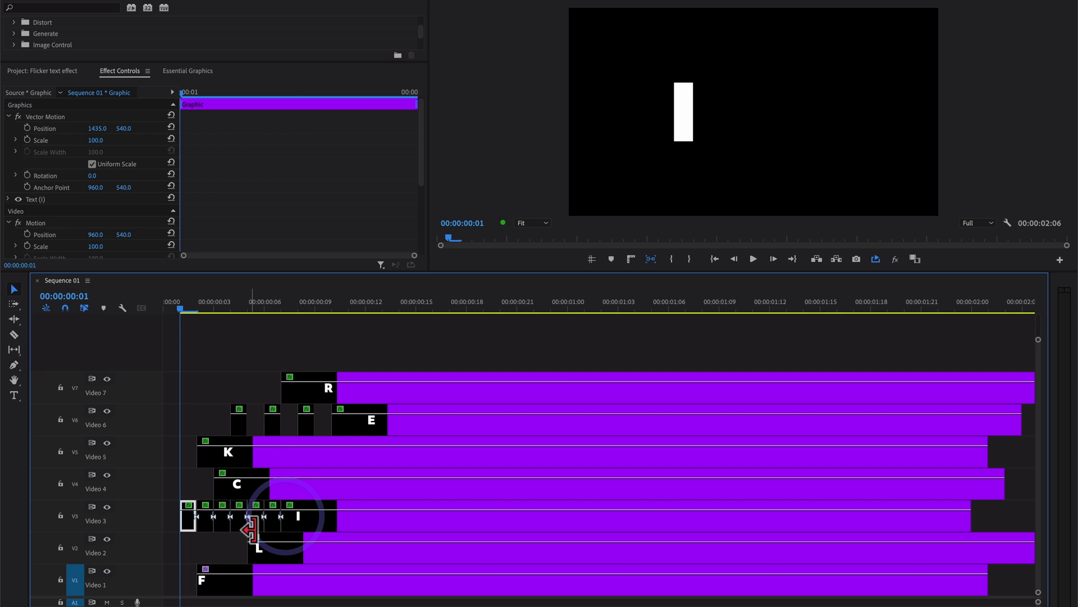
# - Delete the one-frame pieces of the I clip at frames 2, 4 and 6
pyautogui.click(208, 526)
pyautogui.press('Delete')
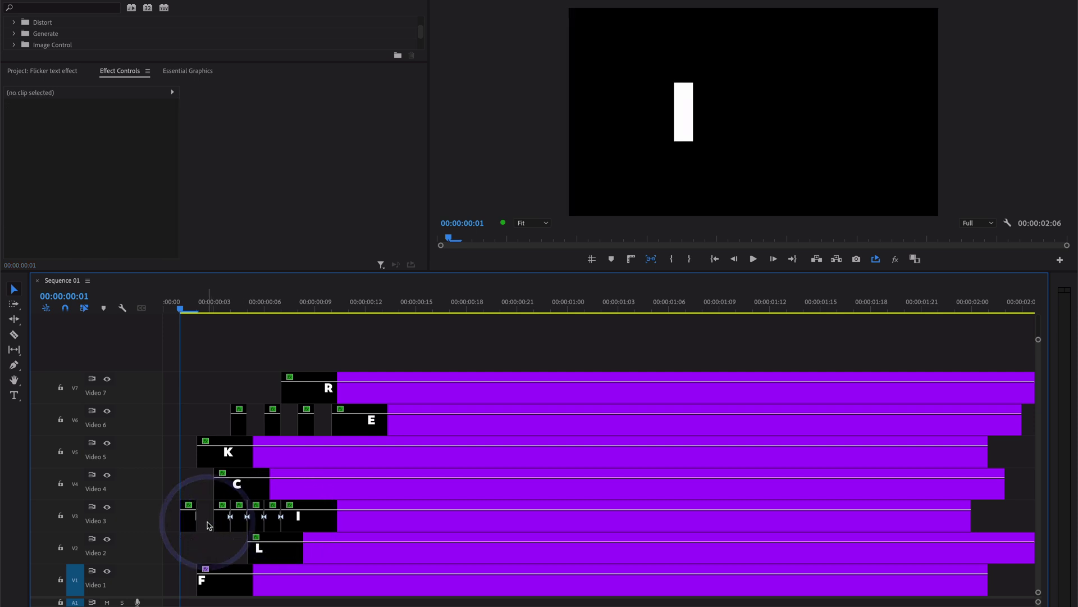
pyautogui.click(238, 525)
pyautogui.press('Delete')
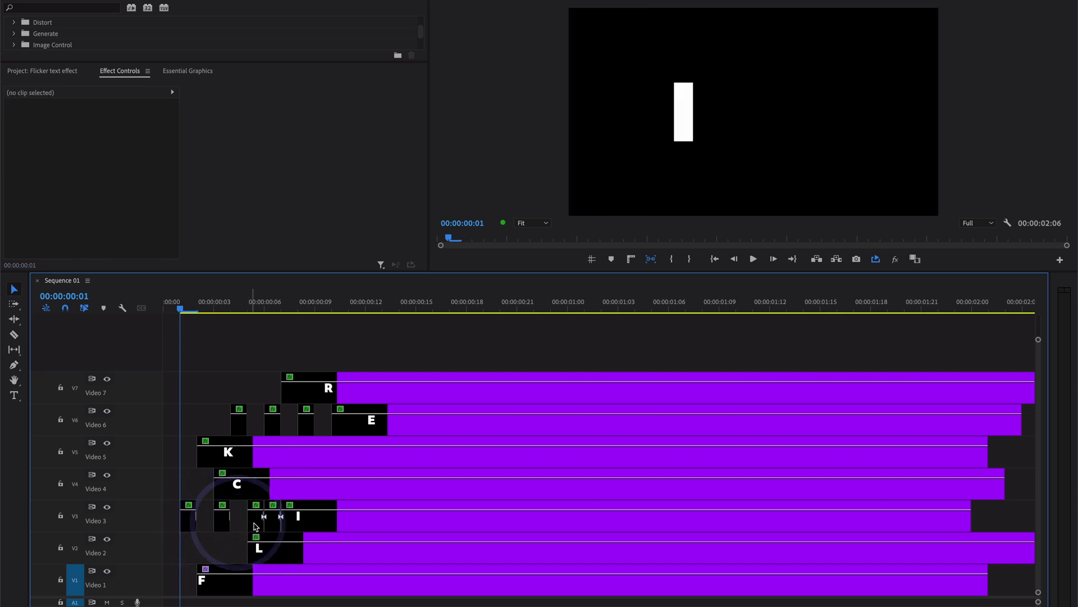
pyautogui.click(273, 525)
pyautogui.press('Delete')
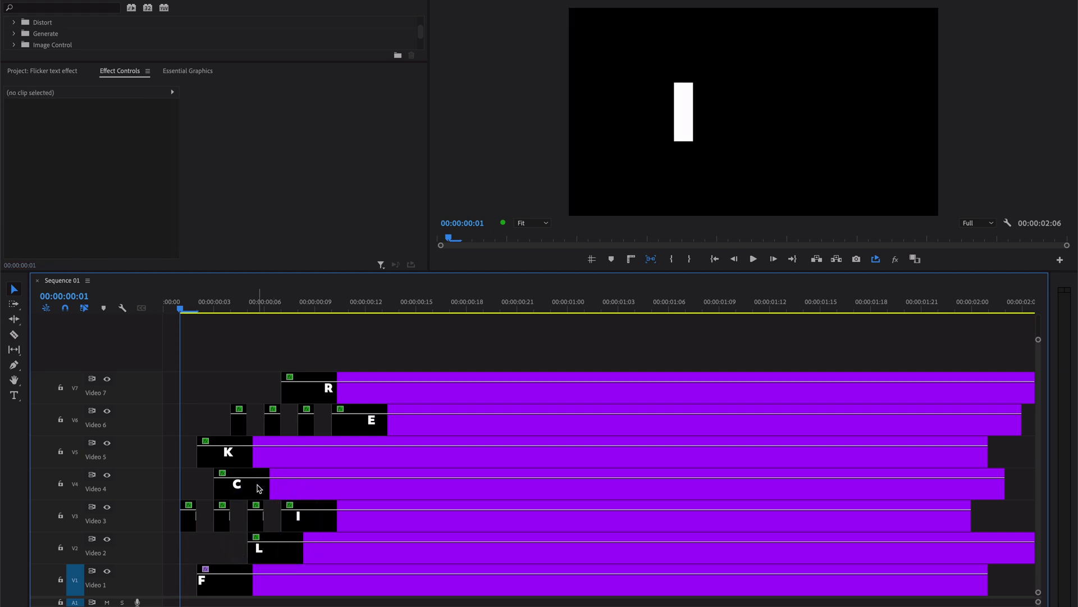
# - Cut all seven letter clips at frame 20 and delete everything after the cut
pyautogui.press('space')
pyautogui.press('space')
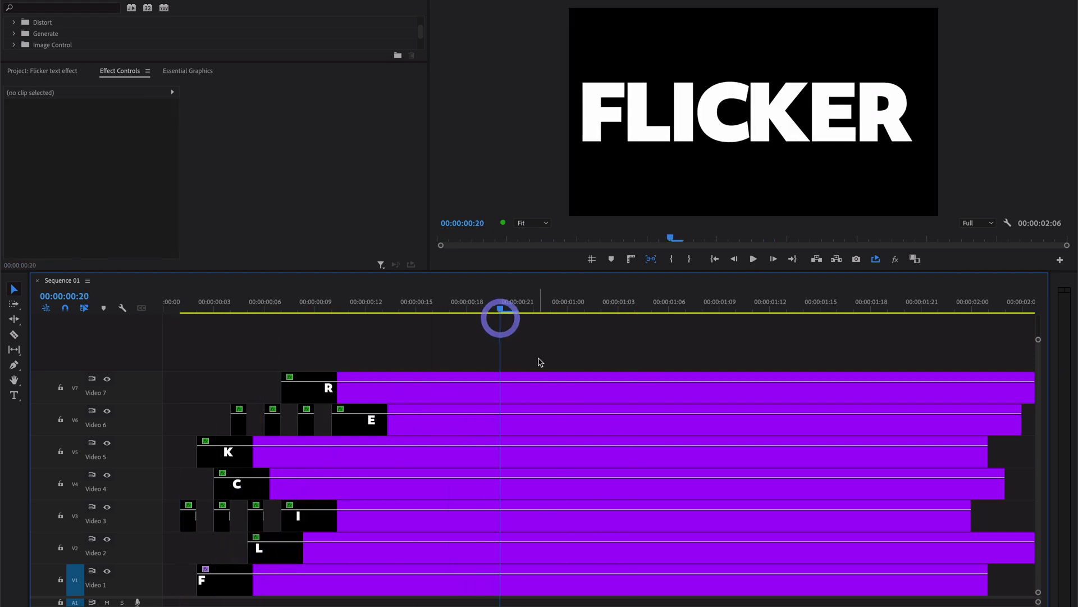
pyautogui.moveTo(539, 362); pyautogui.dragTo(622, 602)
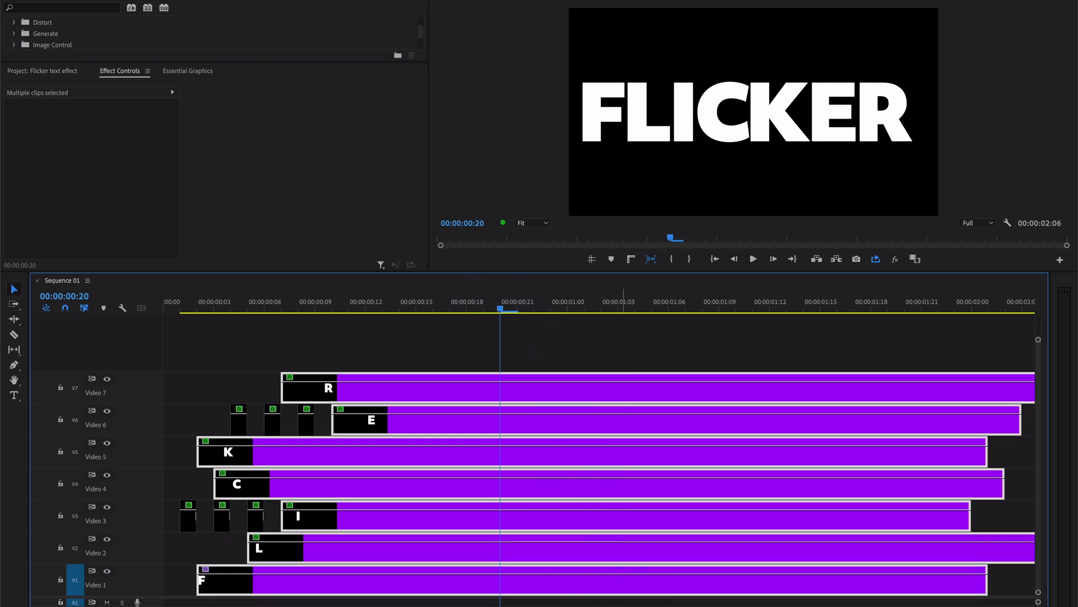
pyautogui.hotkey('ctrl', 'k')
pyautogui.moveTo(564, 364); pyautogui.dragTo(713, 584)
pyautogui.press('Delete')
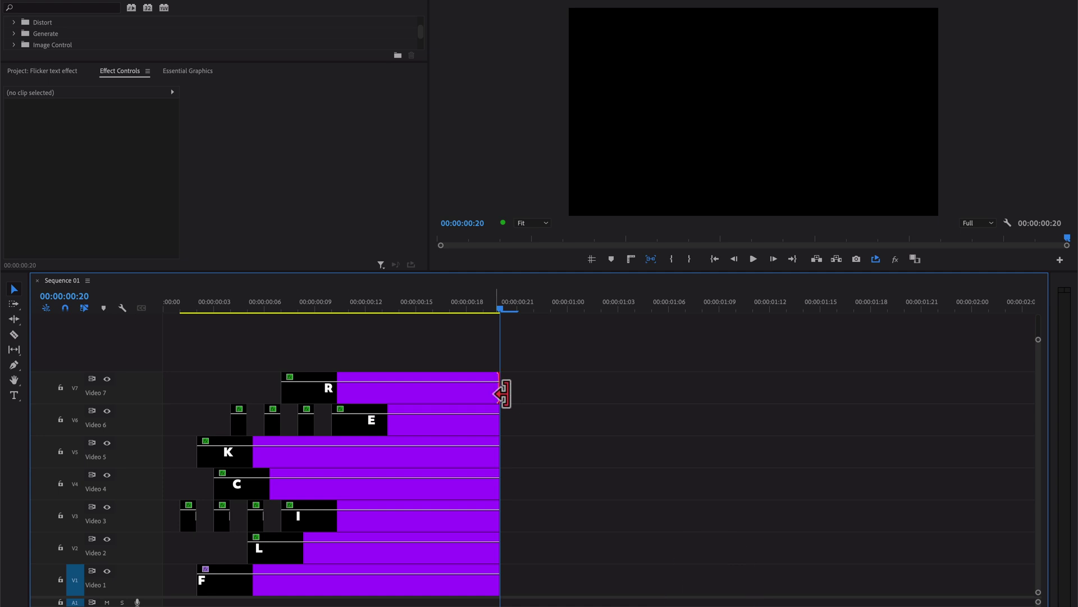
# - Stagger the ends of the letter clips: C at frame 19, E and F at 21, R and I at 22, K and L at 23
pyautogui.moveTo(504, 394); pyautogui.dragTo(534, 388)
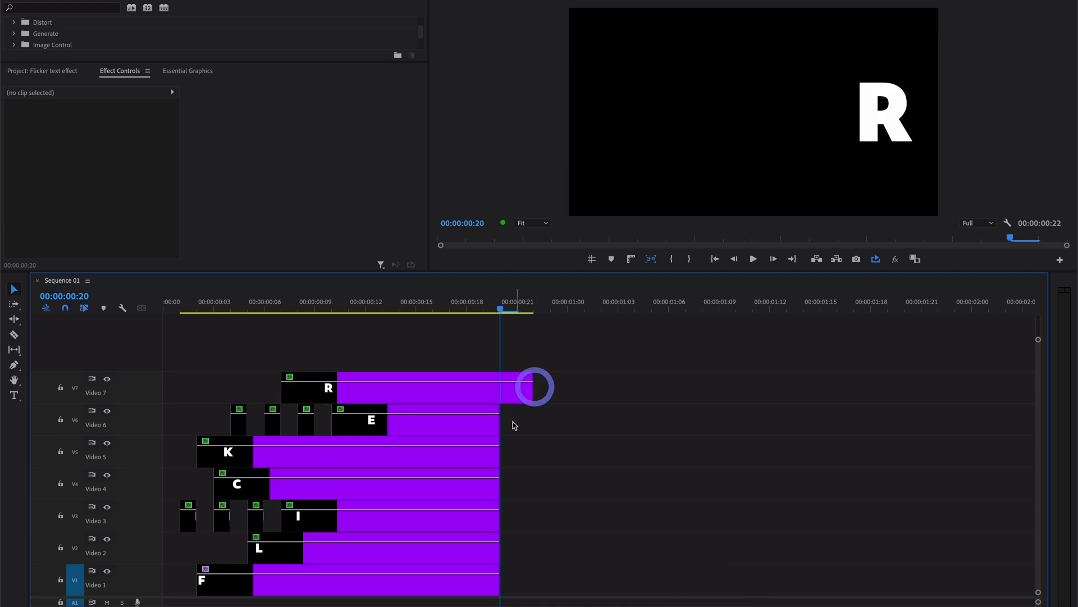
pyautogui.moveTo(501, 427); pyautogui.dragTo(548, 459)
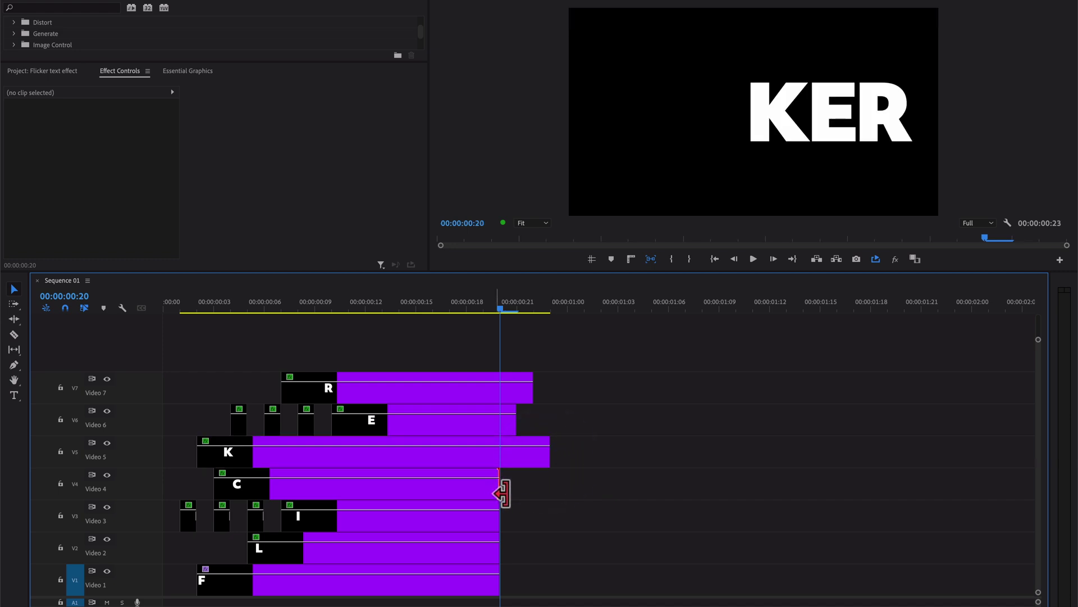
pyautogui.moveTo(500, 494); pyautogui.dragTo(532, 517)
pyautogui.moveTo(506, 561); pyautogui.dragTo(516, 587)
# - Play the sequence repeatedly from its beginning to review the flickering letters and their staggered ends
pyautogui.click(181, 306)
pyautogui.press('space')
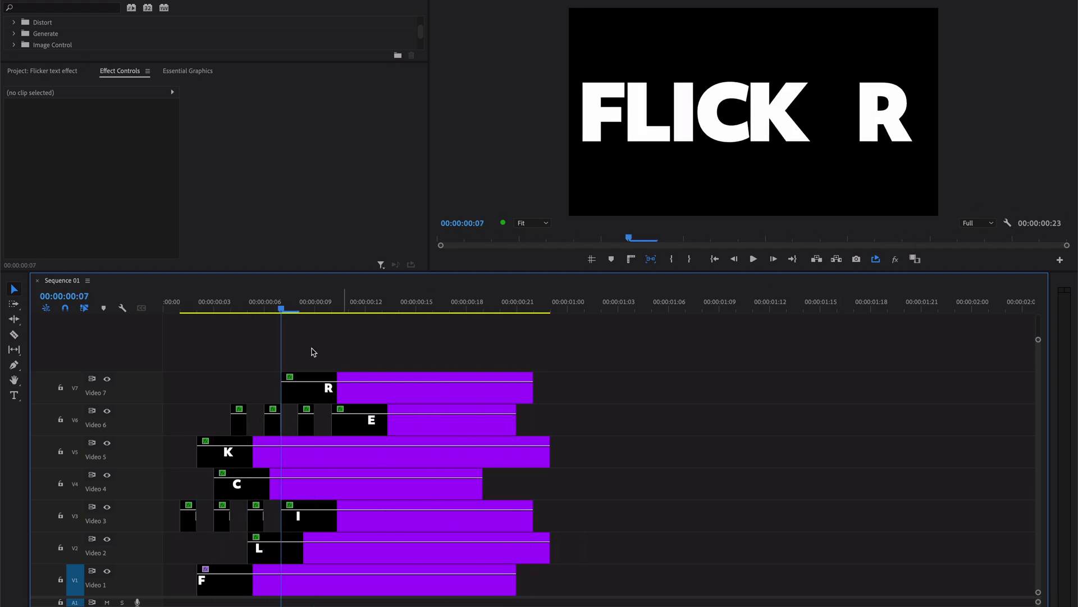
pyautogui.click(173, 304)
pyautogui.press('space')
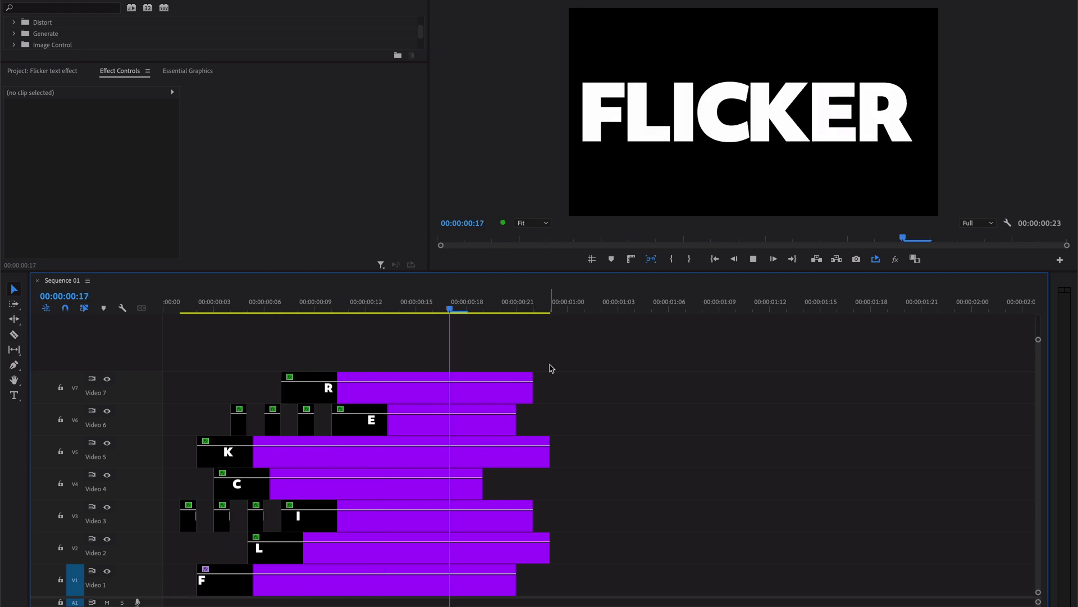
pyautogui.press('space')
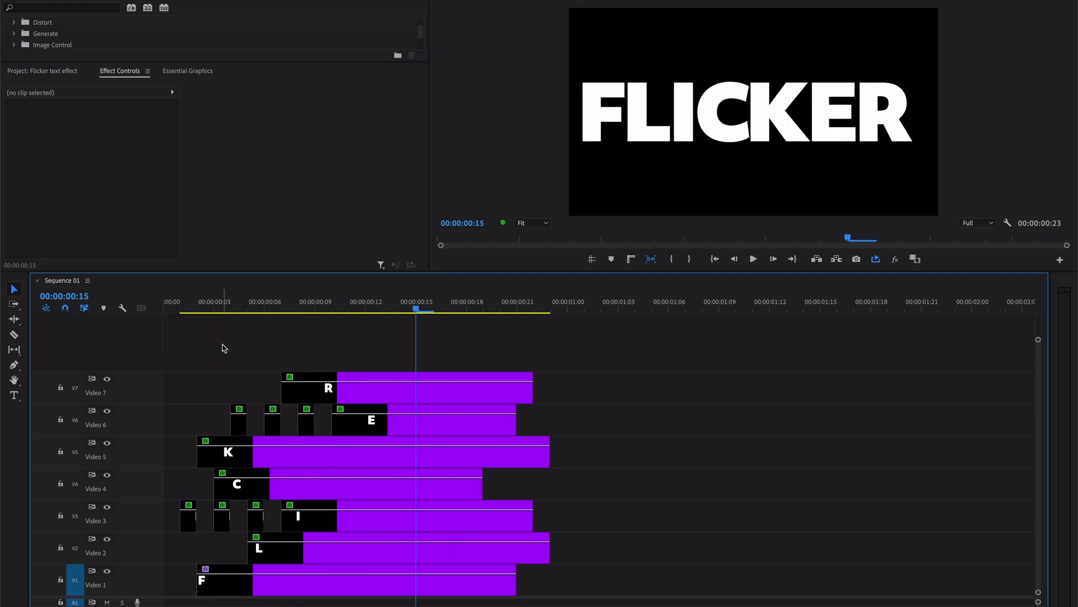
pyautogui.click(176, 304)
pyautogui.press('space')
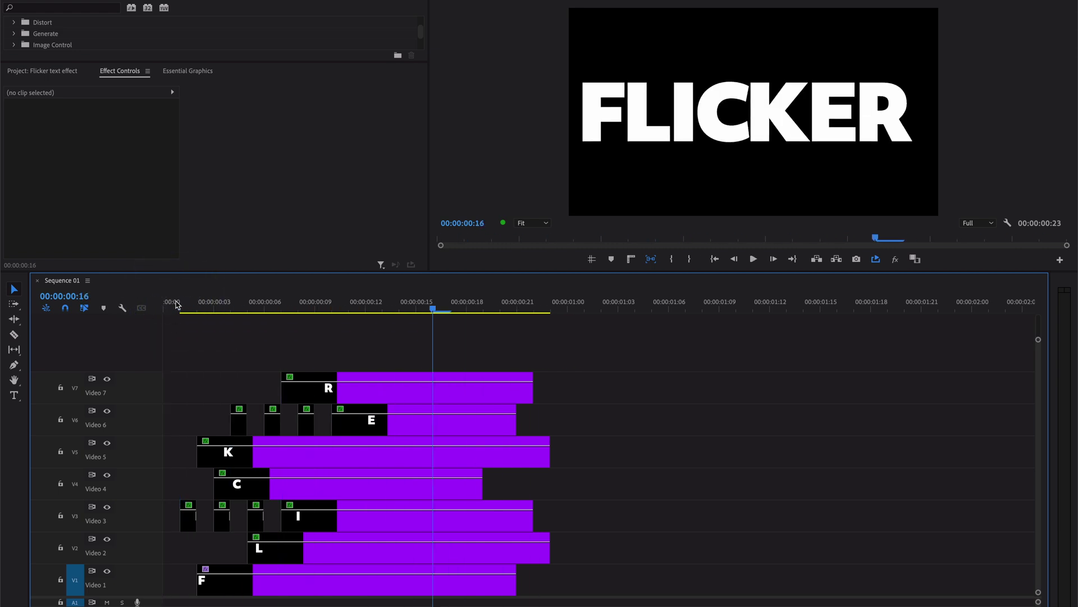
# - Nest all letter clips into a single sequence, keeping the suggested name
pyautogui.hotkey('ctrl', 'a')
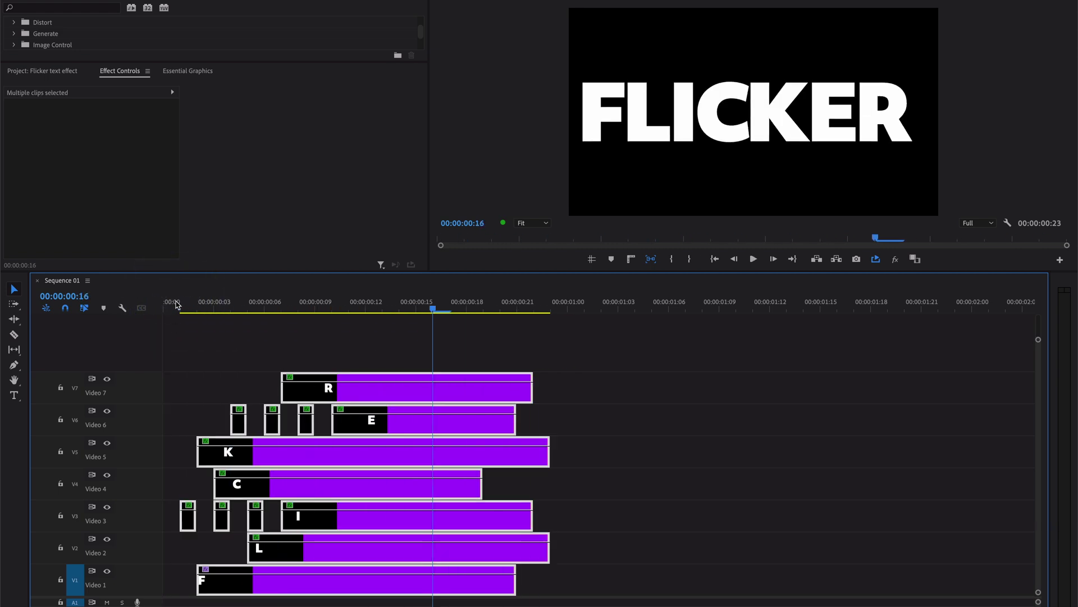
pyautogui.rightClick(365, 394)
pyautogui.click(416, 349)
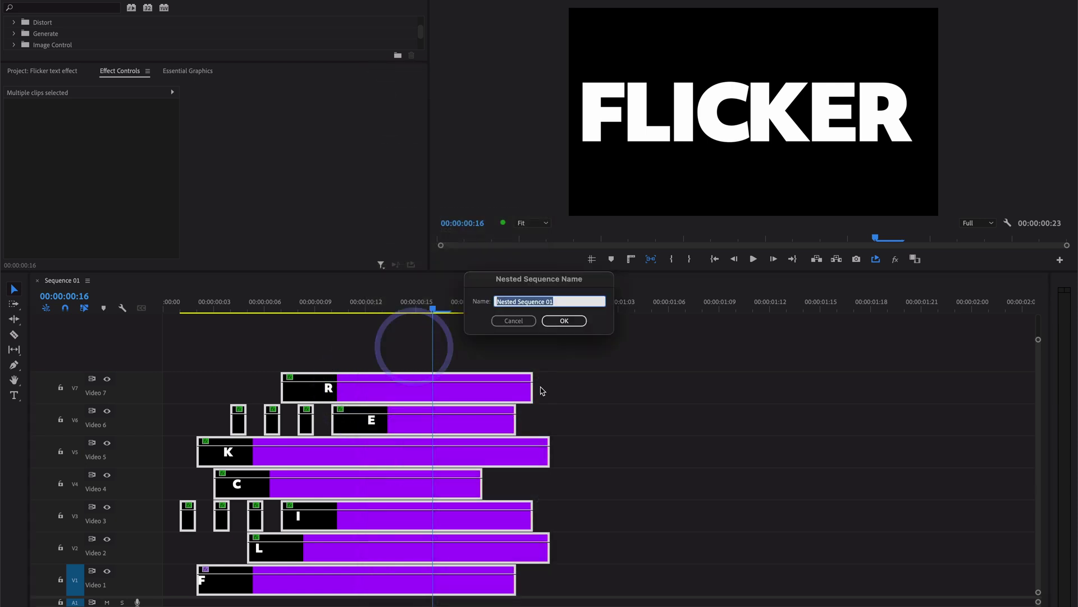
pyautogui.click(573, 320)
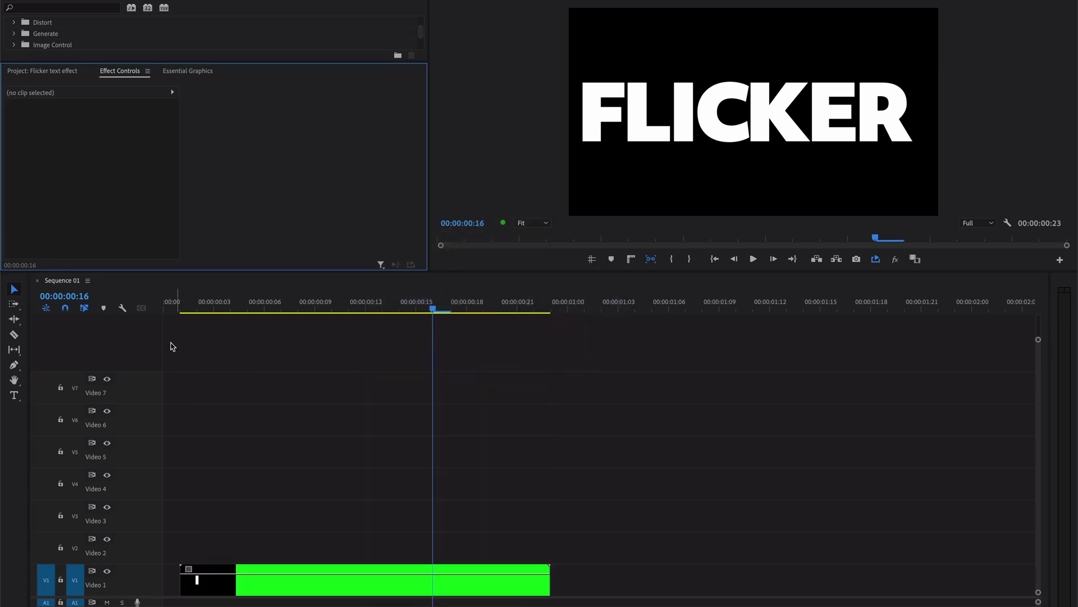
# - Apply the VR Chromatic Aberrations effect from the Immersive Video effects to the nested clip on Video 1
pyautogui.moveTo(174, 279); pyautogui.dragTo(152, 360)
pyautogui.click(246, 587)
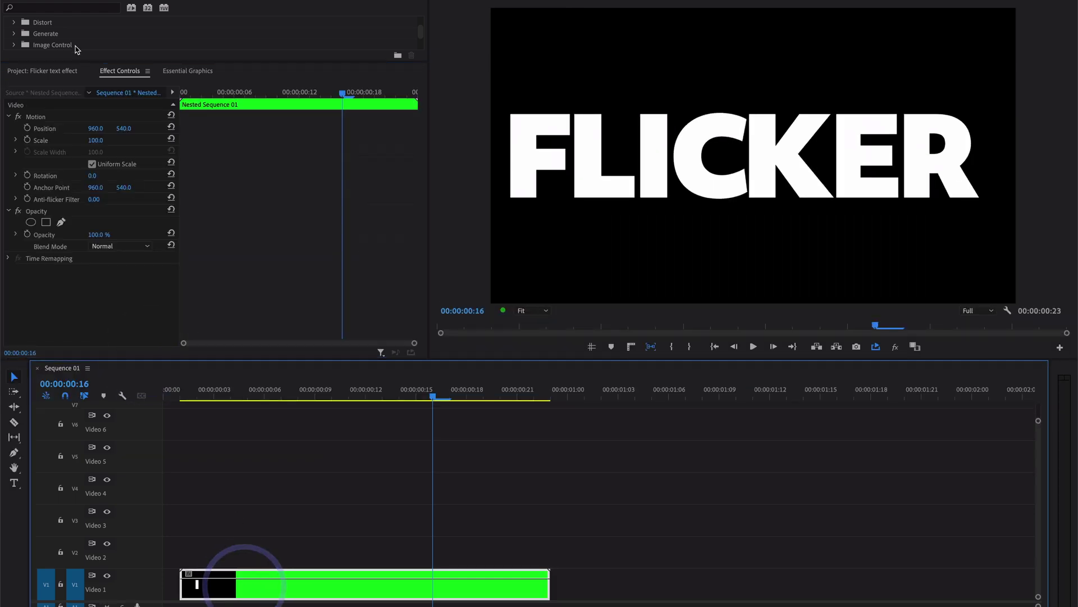
pyautogui.click(57, 18)
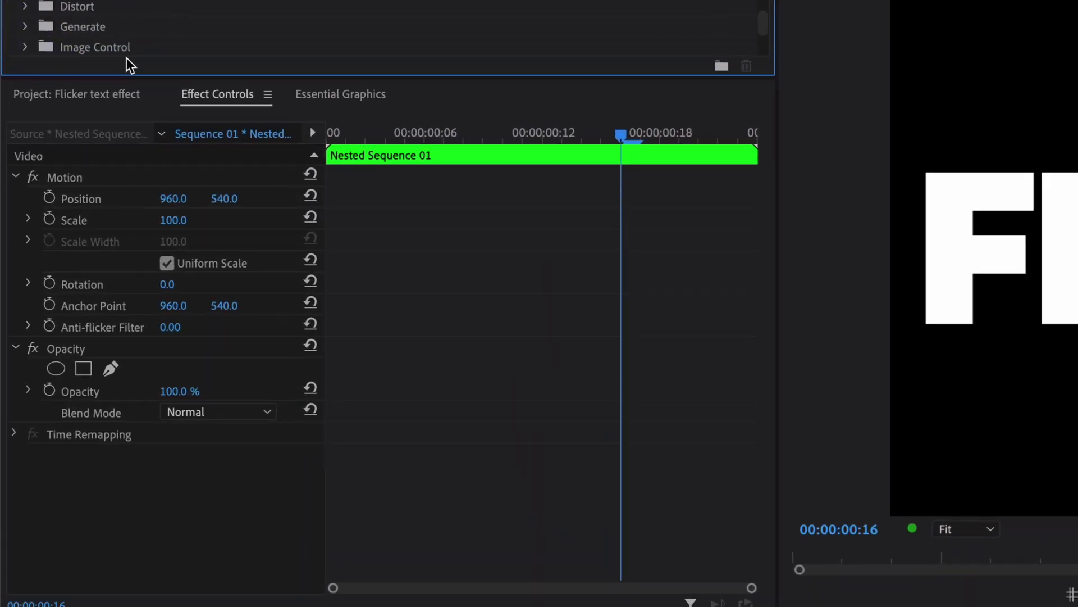
pyautogui.moveTo(92, 91); pyautogui.dragTo(113, 241)
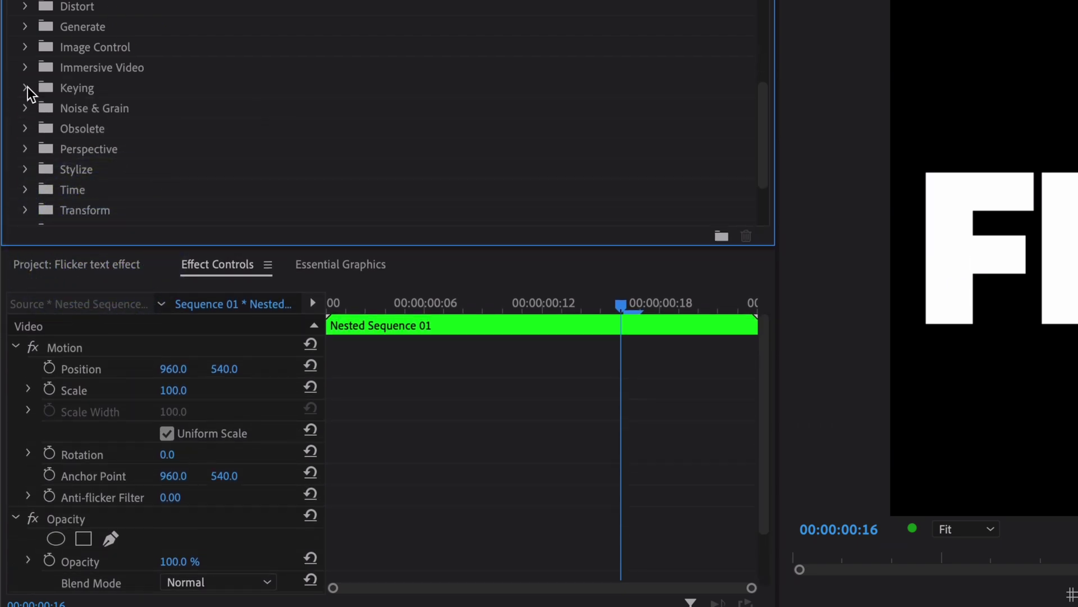
pyautogui.click(25, 68)
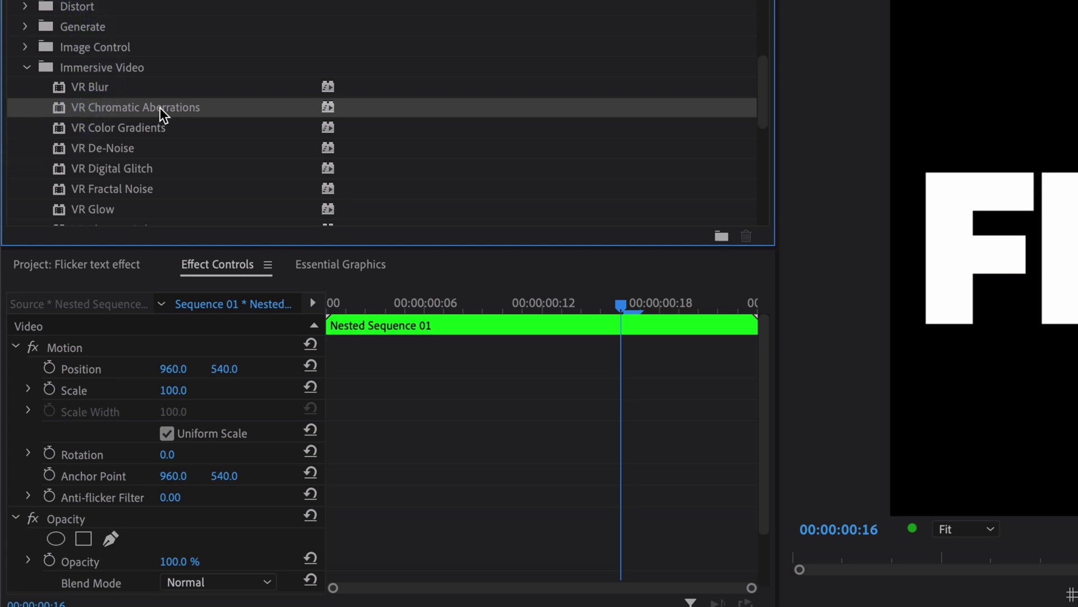
pyautogui.moveTo(289, 587); pyautogui.dragTo(215, 590)
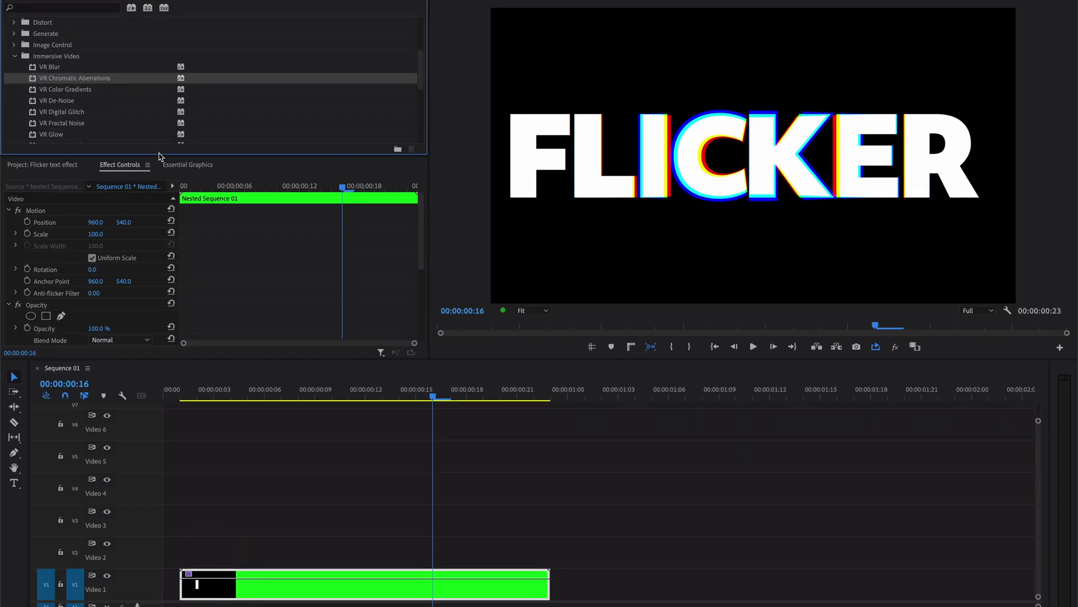
# - Shift the nested clip one frame earlier so it starts at frame 0, and return to the sequence start
pyautogui.moveTo(159, 155); pyautogui.dragTo(161, 112)
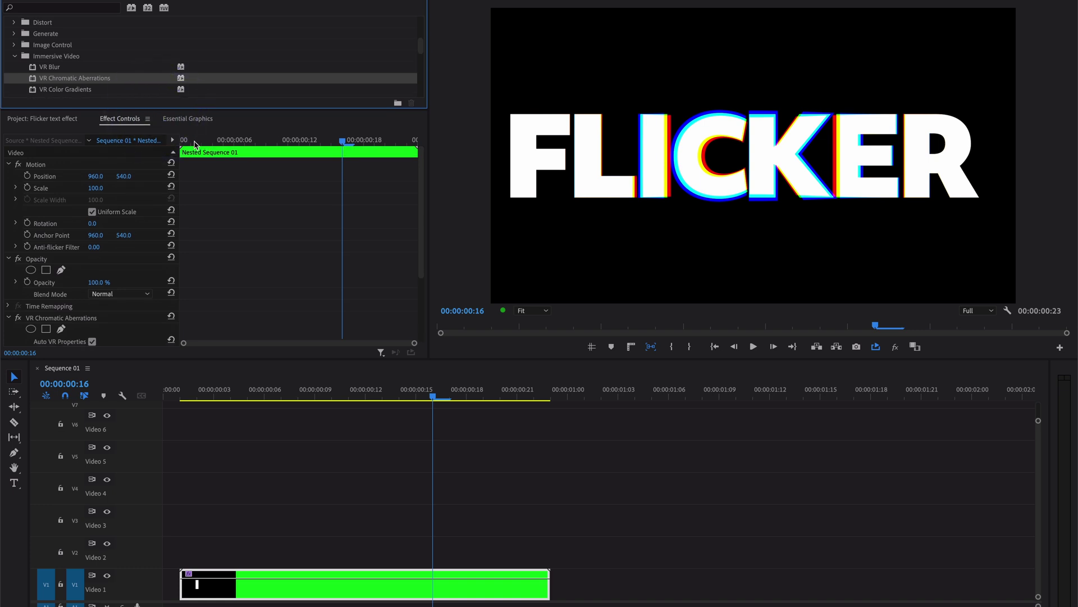
pyautogui.moveTo(220, 588); pyautogui.dragTo(211, 590)
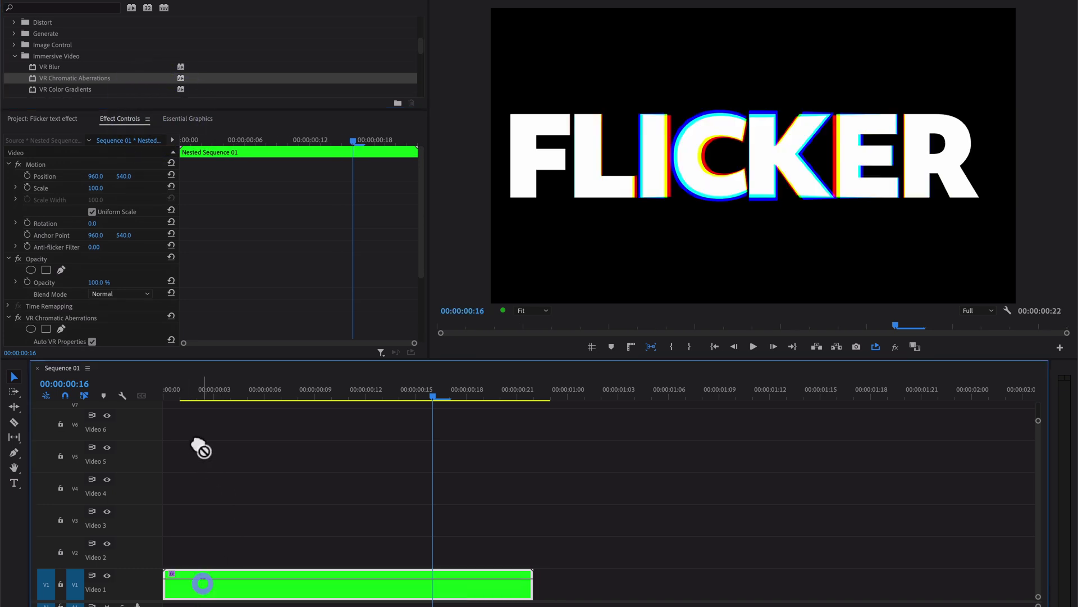
pyautogui.click(169, 393)
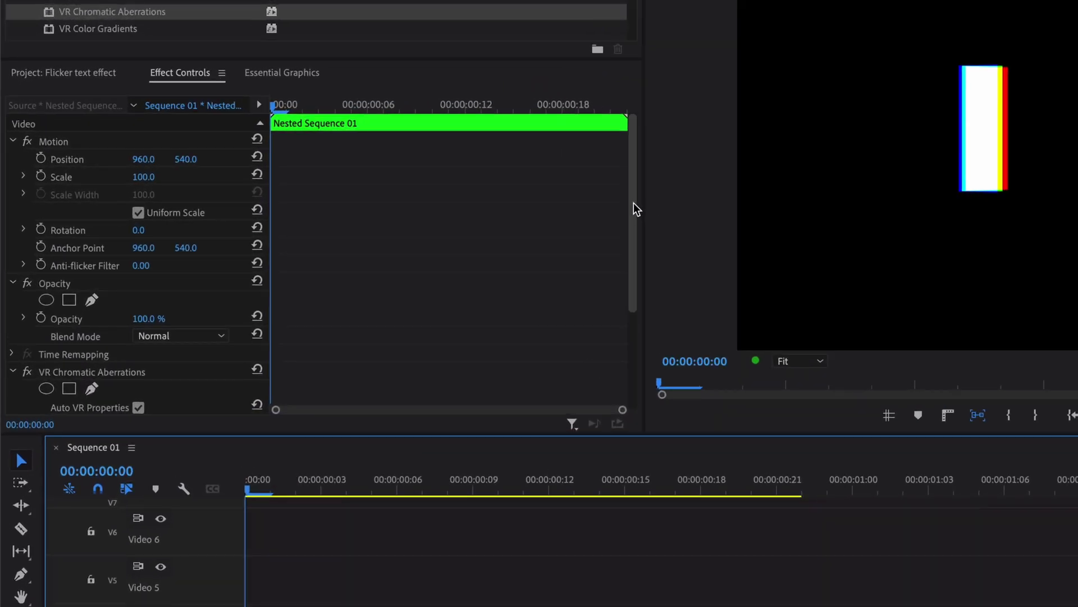
# - Set the horizontal Point of Interest of VR Chromatic Aberrations to -173 and start keyframing it at frame 0
pyautogui.moveTo(634, 204); pyautogui.dragTo(614, 320)
pyautogui.click(64, 229)
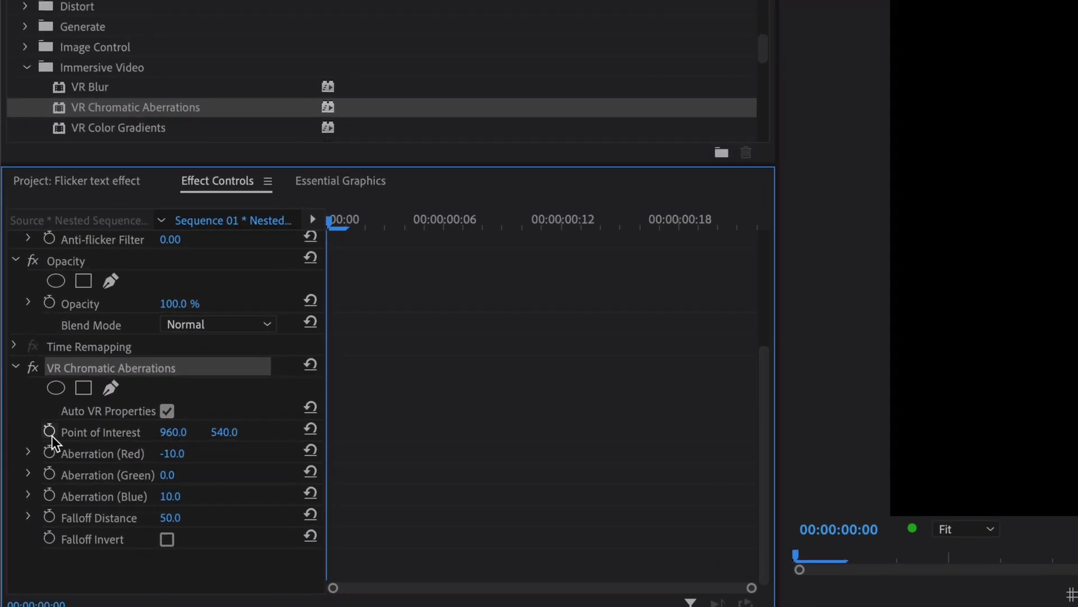
pyautogui.moveTo(169, 395); pyautogui.dragTo(249, 395)
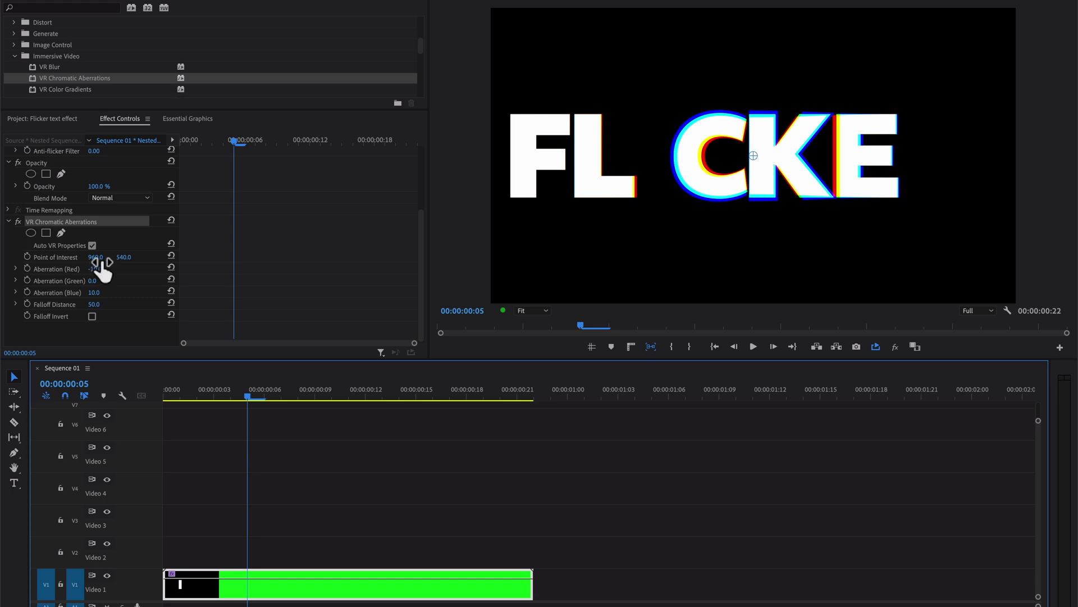
pyautogui.moveTo(102, 263); pyautogui.dragTo(33, 257)
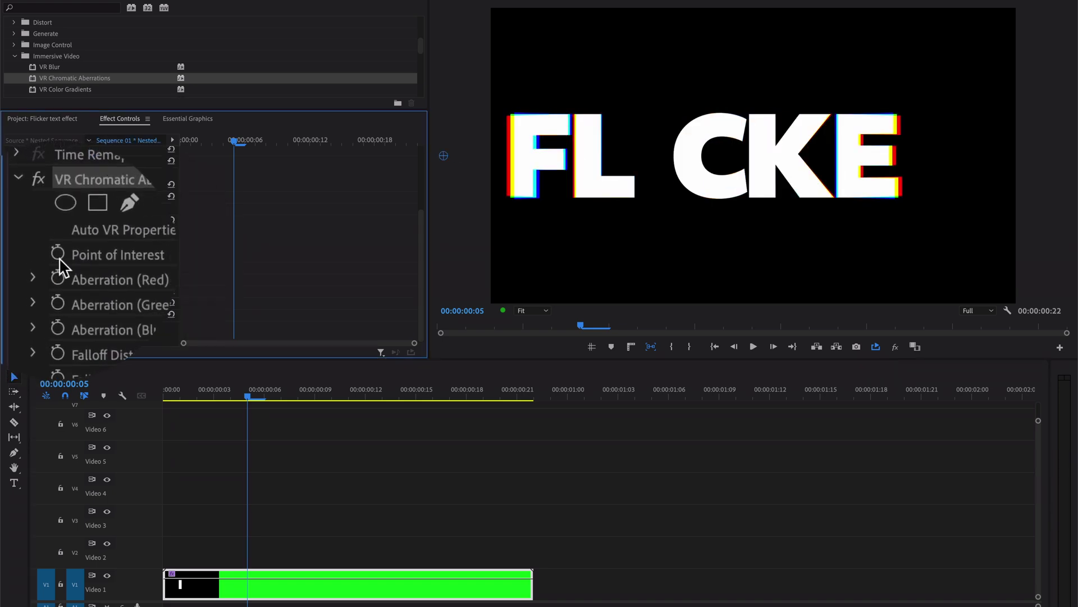
pyautogui.click(191, 140)
pyautogui.click(182, 140)
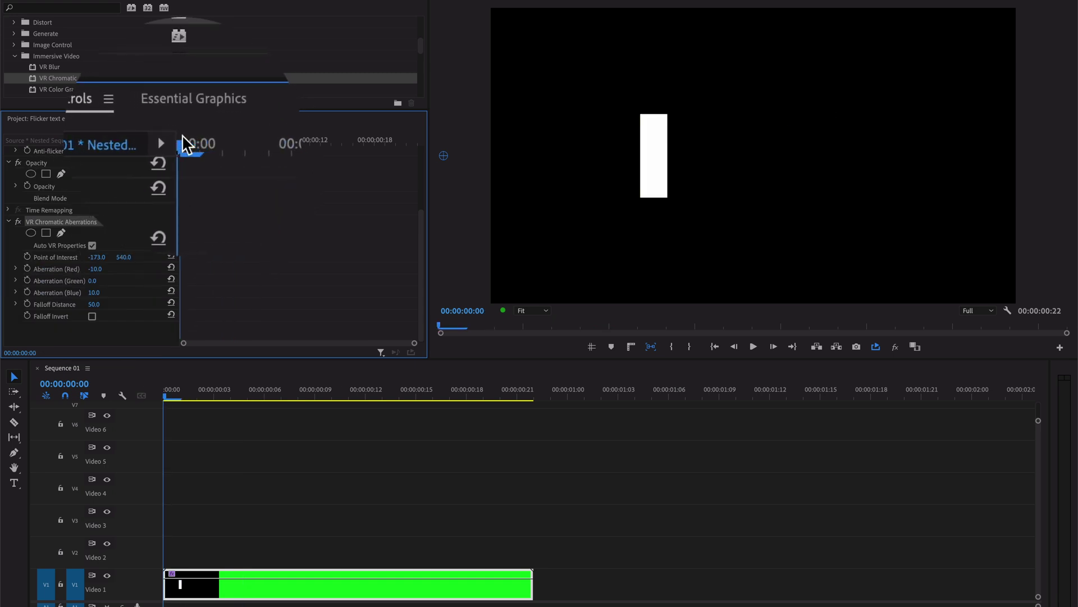
pyautogui.click(28, 257)
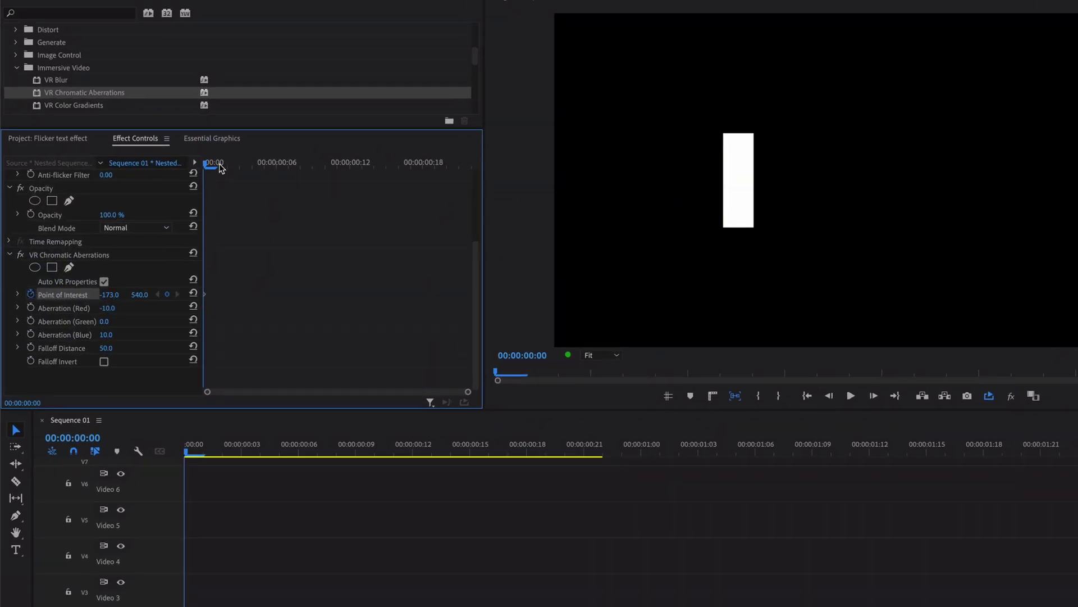
# - Keyframe the horizontal Point of Interest at 343 on frame 3, and advance to frame 7
pyautogui.moveTo(219, 164); pyautogui.dragTo(242, 168)
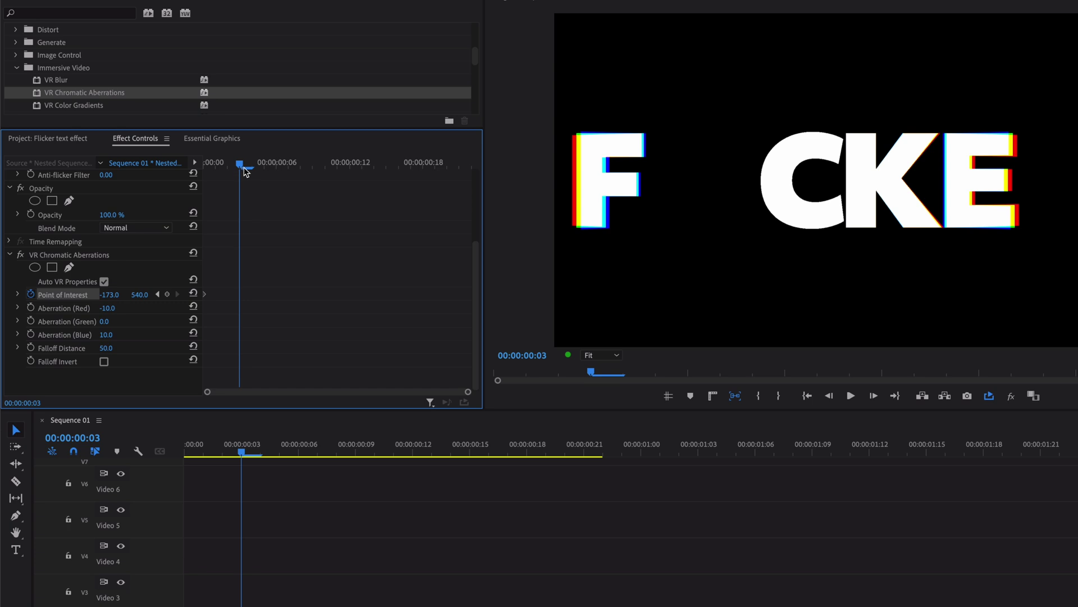
pyautogui.moveTo(108, 294); pyautogui.dragTo(287, 140)
pyautogui.click(287, 164)
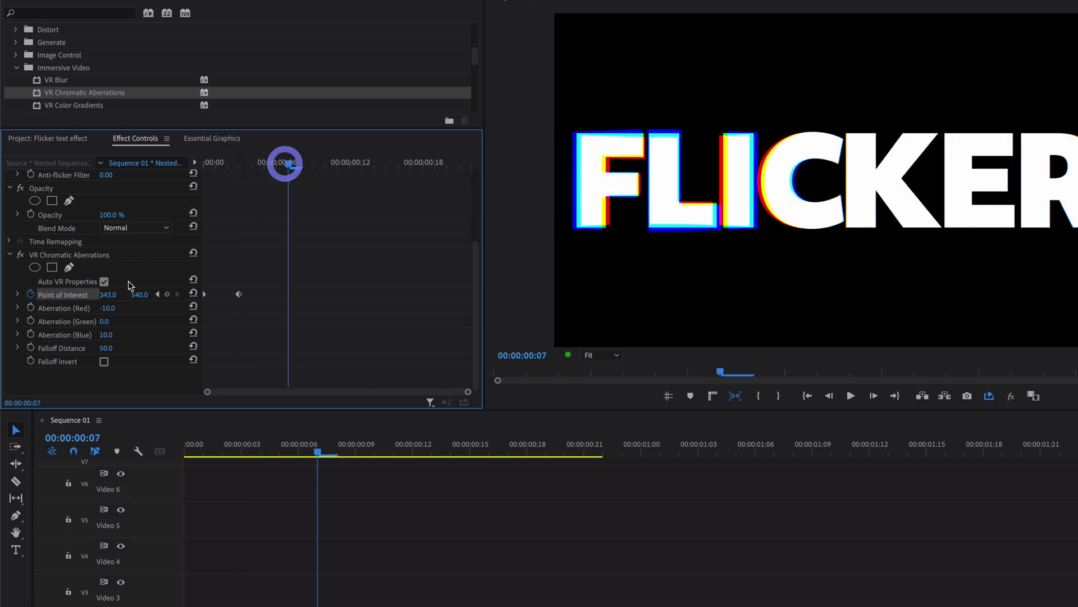
# - Keyframe the horizontal Point of Interest at 554 on frame 7 and at 1485 on frame 11
pyautogui.moveTo(107, 294); pyautogui.dragTo(186, 294)
pyautogui.click(335, 162)
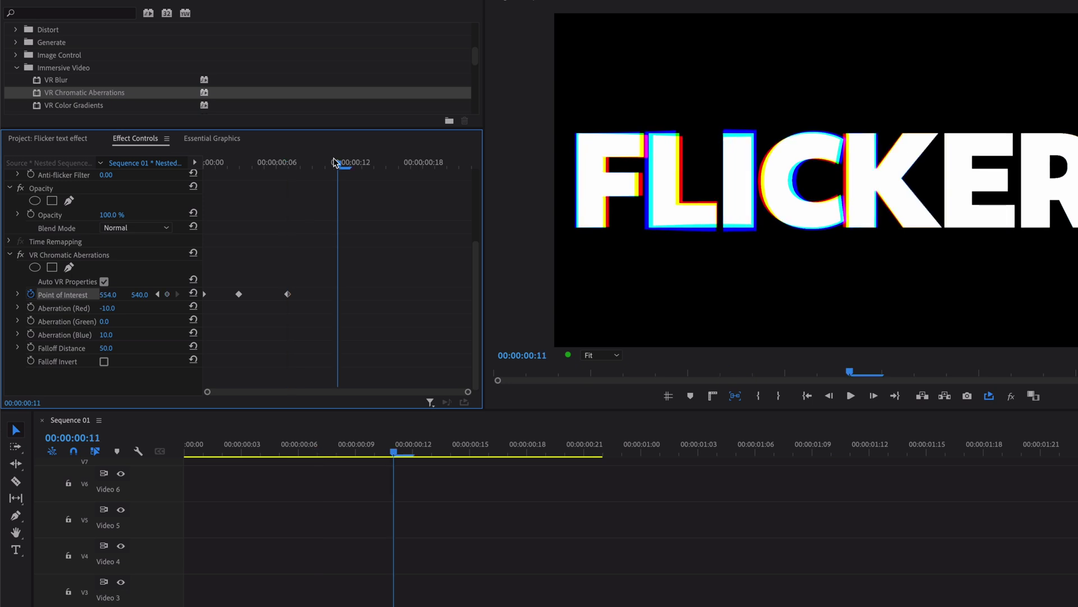
pyautogui.moveTo(108, 294); pyautogui.dragTo(483, 294)
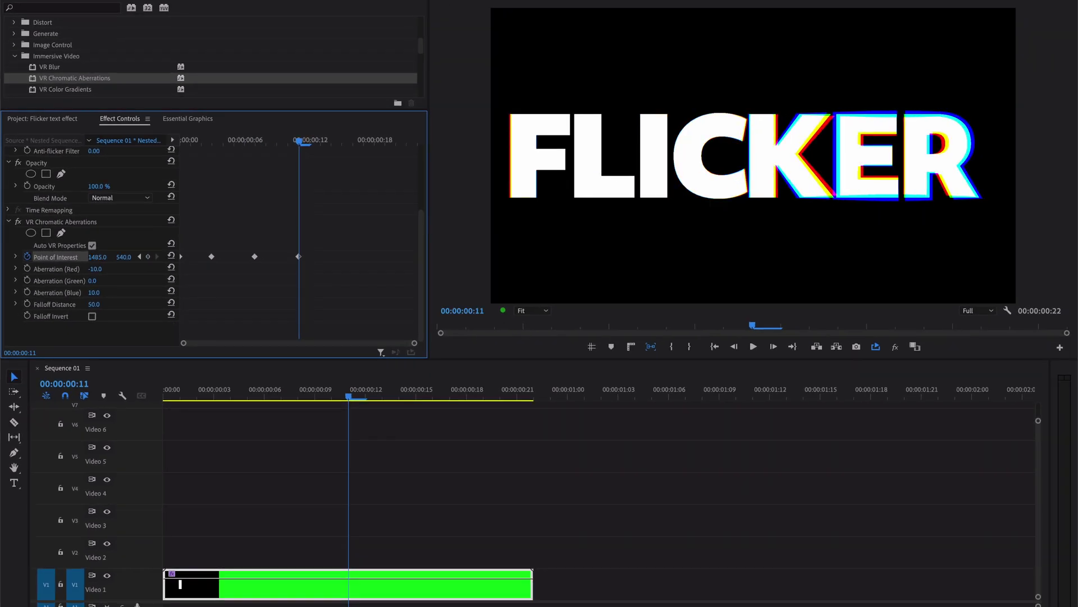
# - Play the sequence from the start to review the flickering title, including in full screen, and exit the full-screen view
pyautogui.press('space')
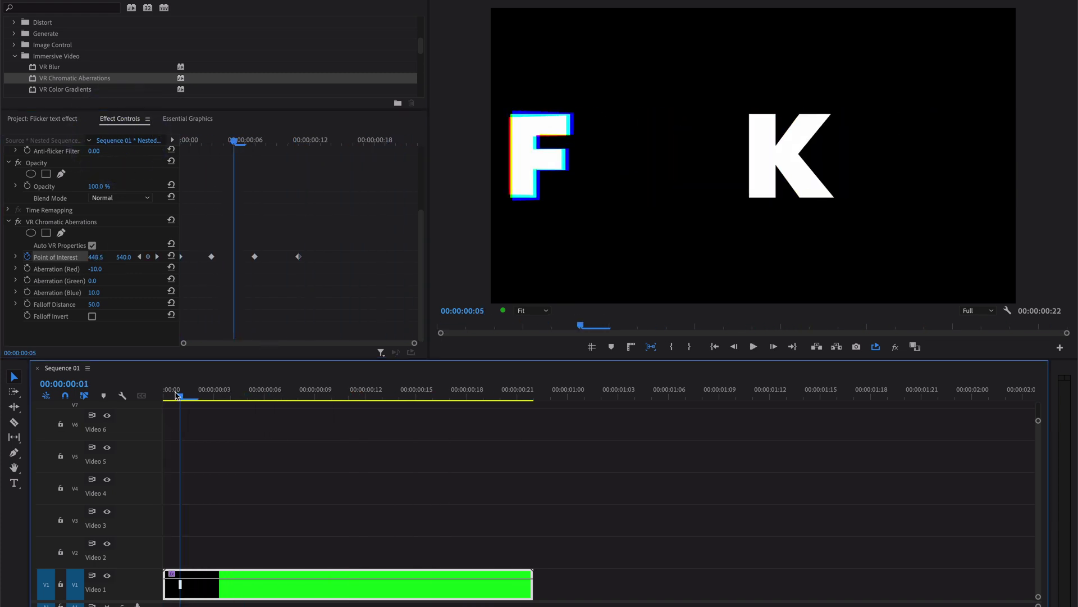
pyautogui.click(158, 396)
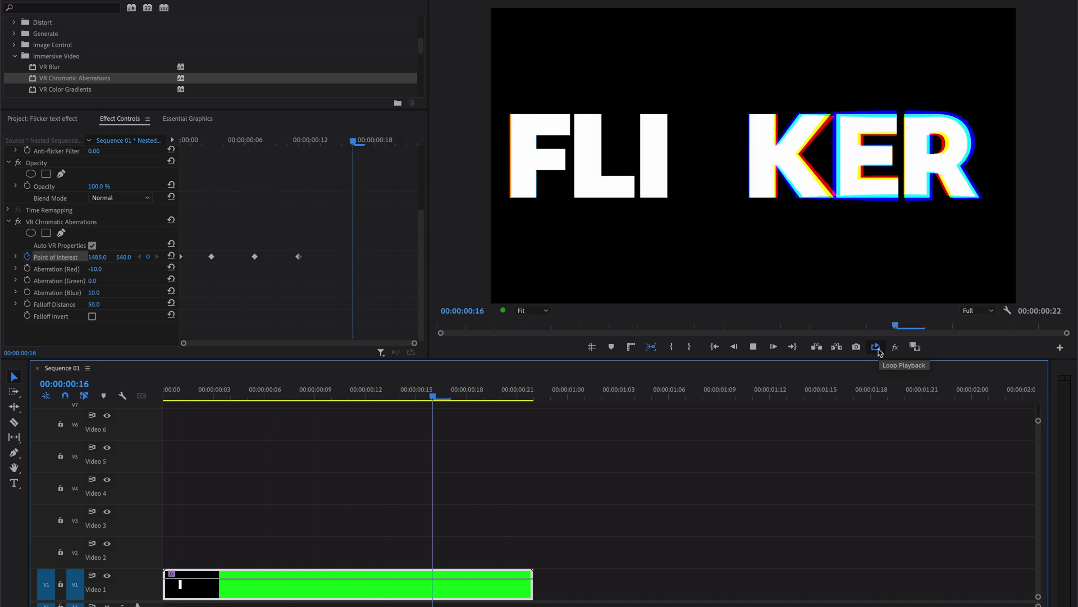
pyautogui.hotkey('ctrl', '`')
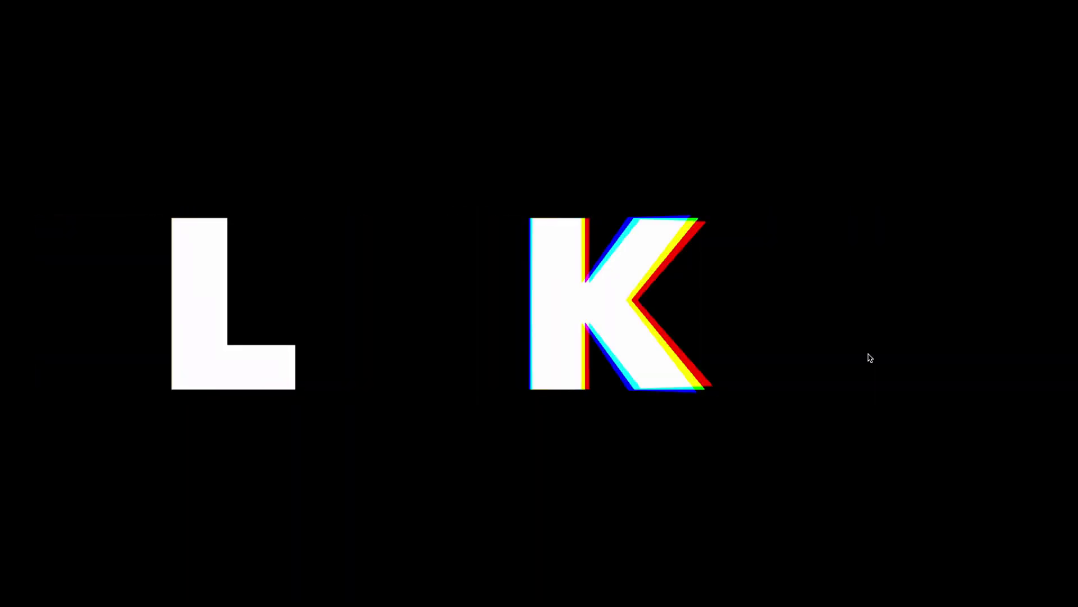
pyautogui.press('Escape')
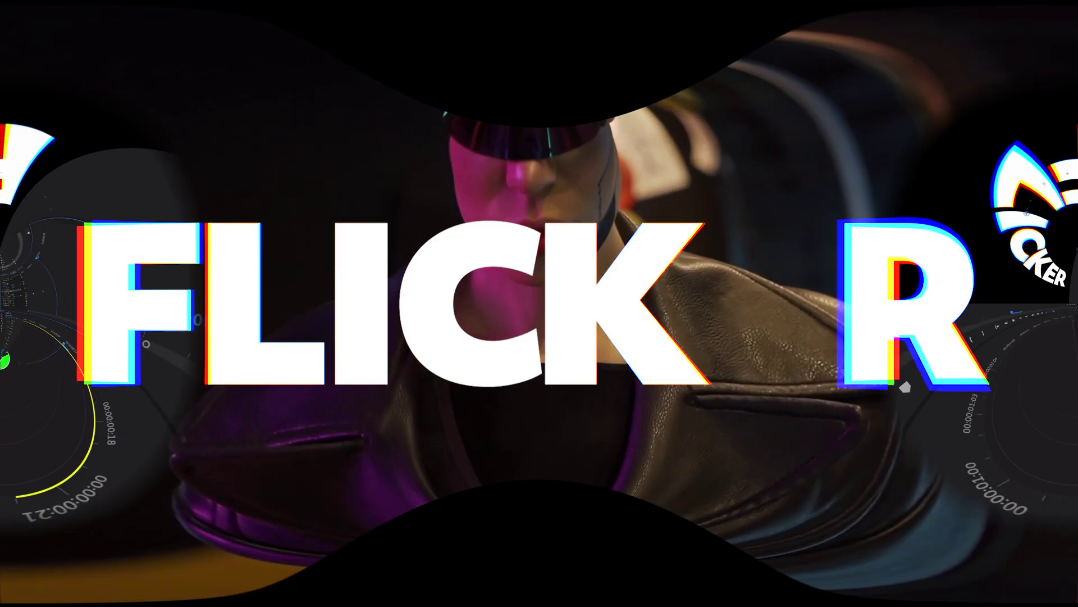